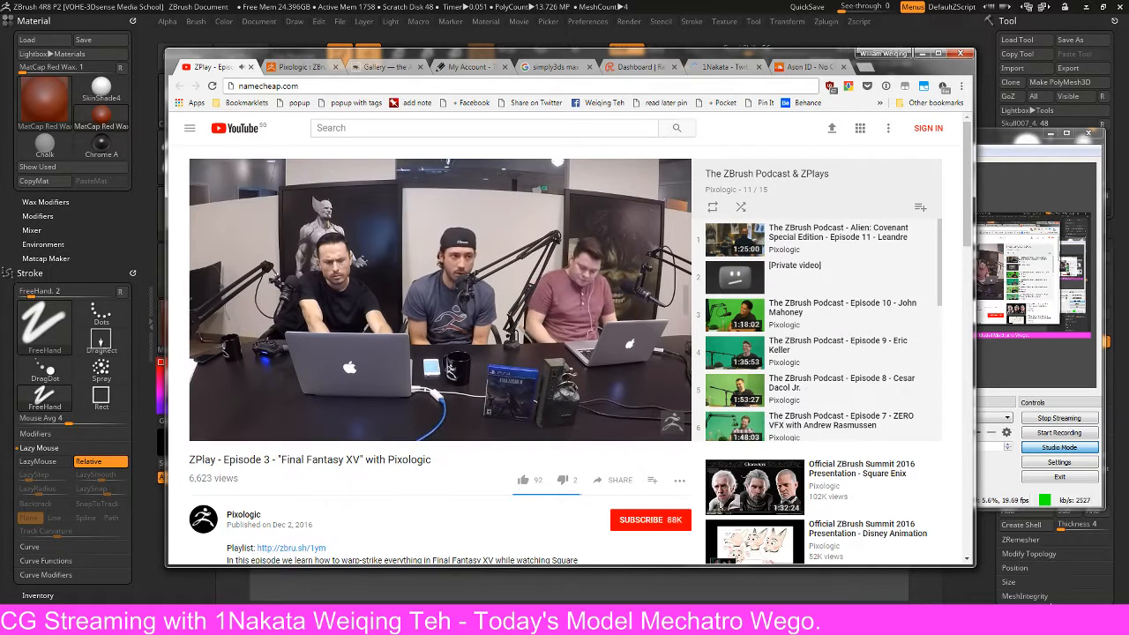
- Raise the system volume for the playing ZPlay video
left_click(1061, 623)
left_click_drag(1058, 535, 1058, 520)
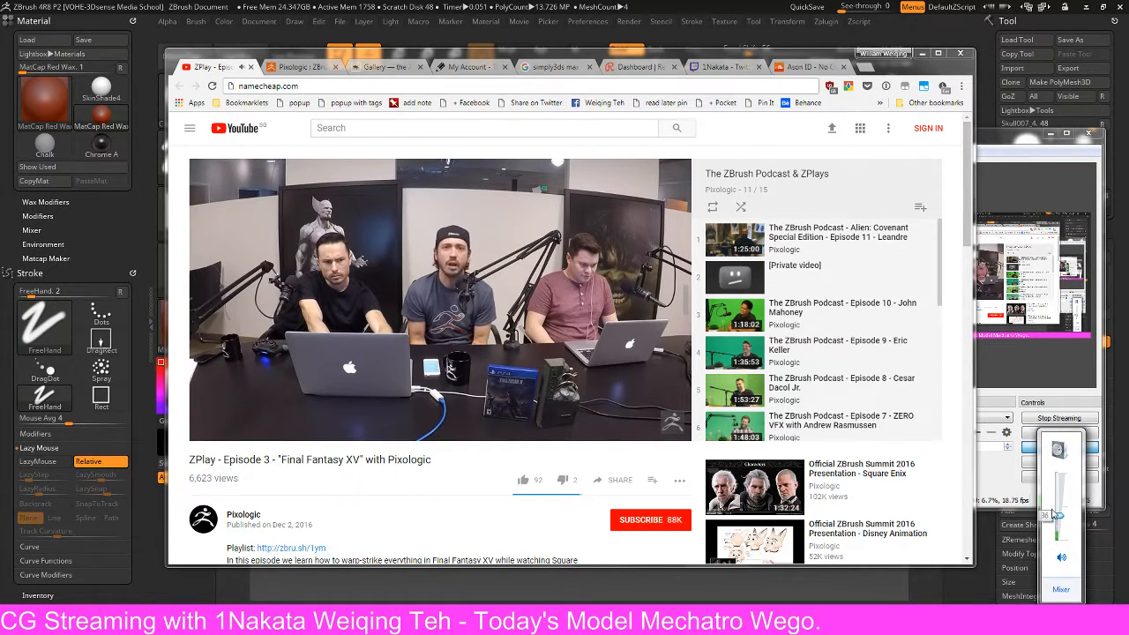
- Look through the Pixologic ZBrushLIVE page and switch to the artwork gallery page
left_click(304, 68)
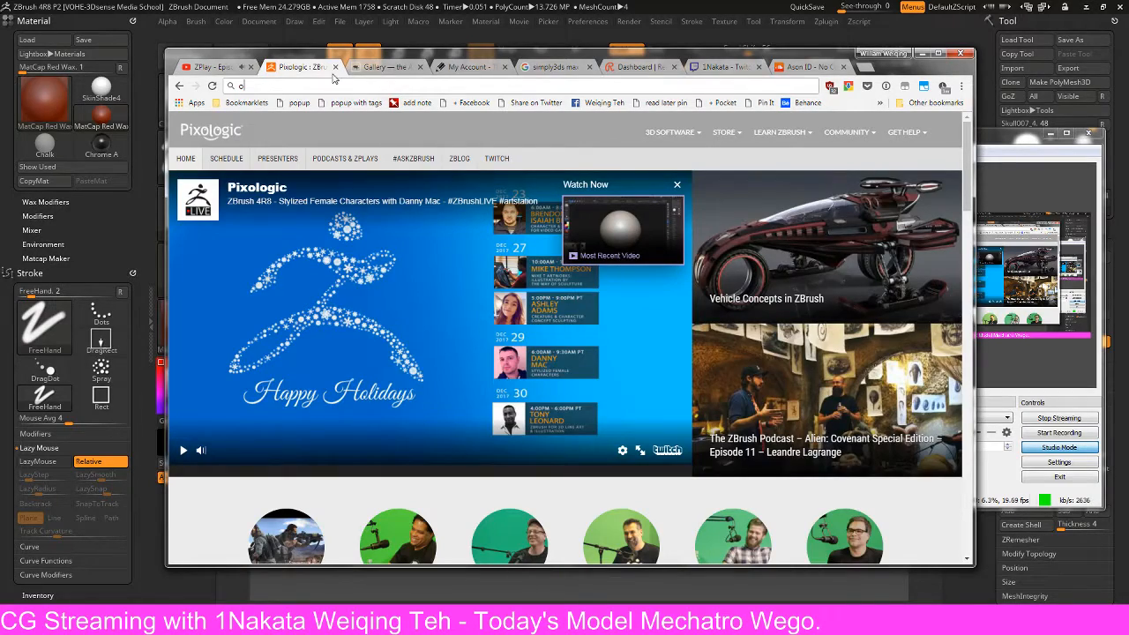
scroll(496, 166, "down", 3)
scroll(496, 166, "down", 6)
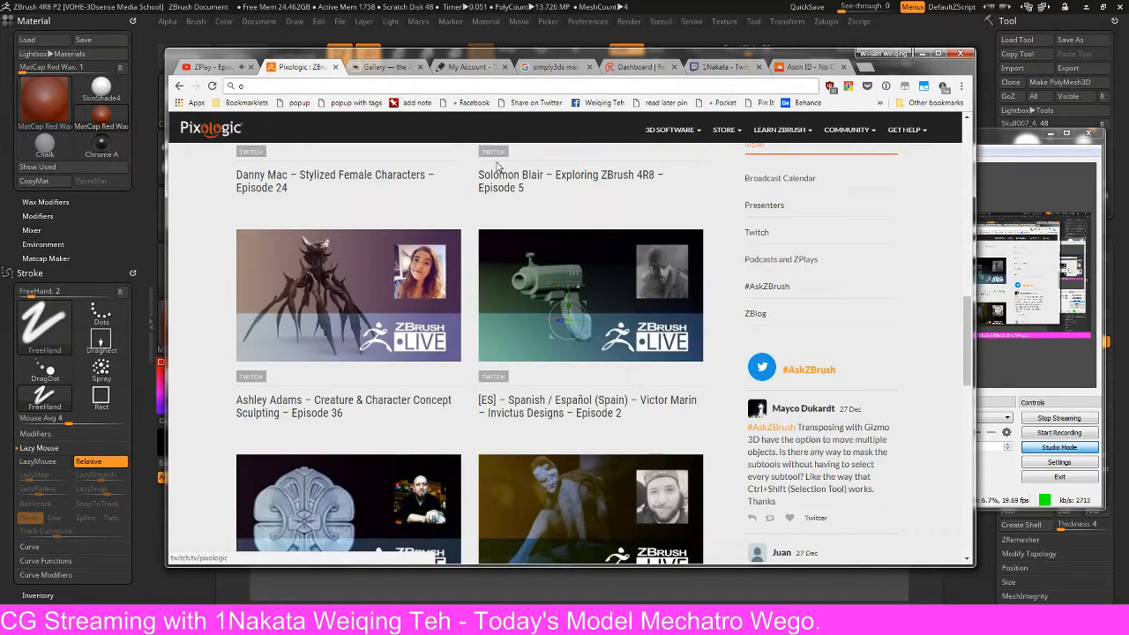
key("Escape")
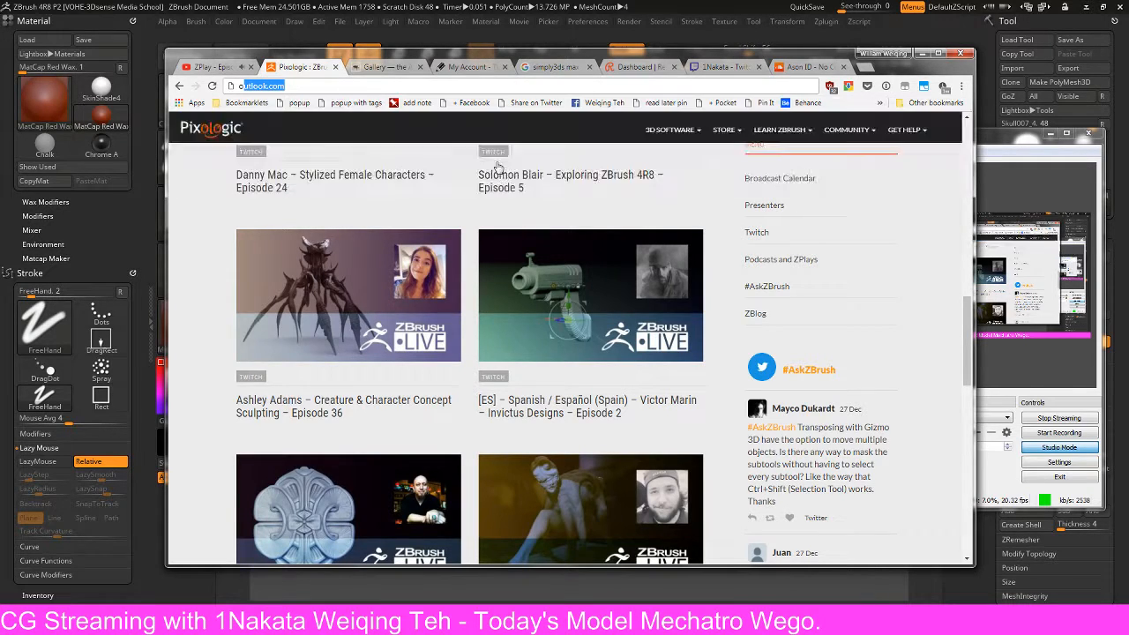
key("ctrl+Tab")
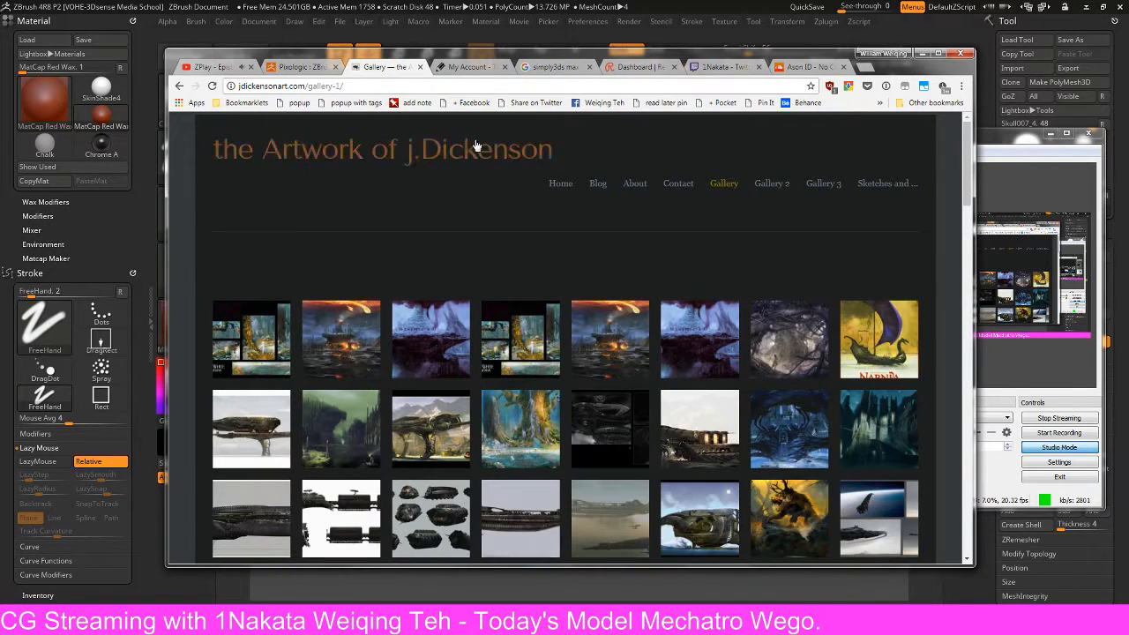
- Close the My Account page, bring up the Twitch channel page and shift the browser window slightly left
left_click(568, 67)
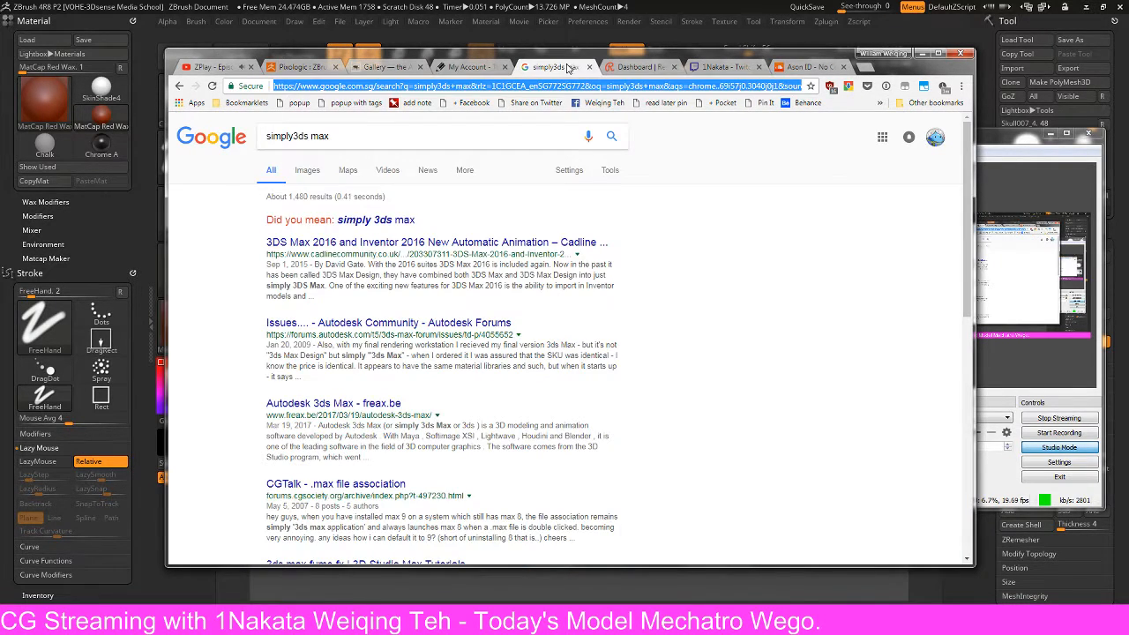
left_click(505, 67)
left_click(544, 69)
left_click(637, 67)
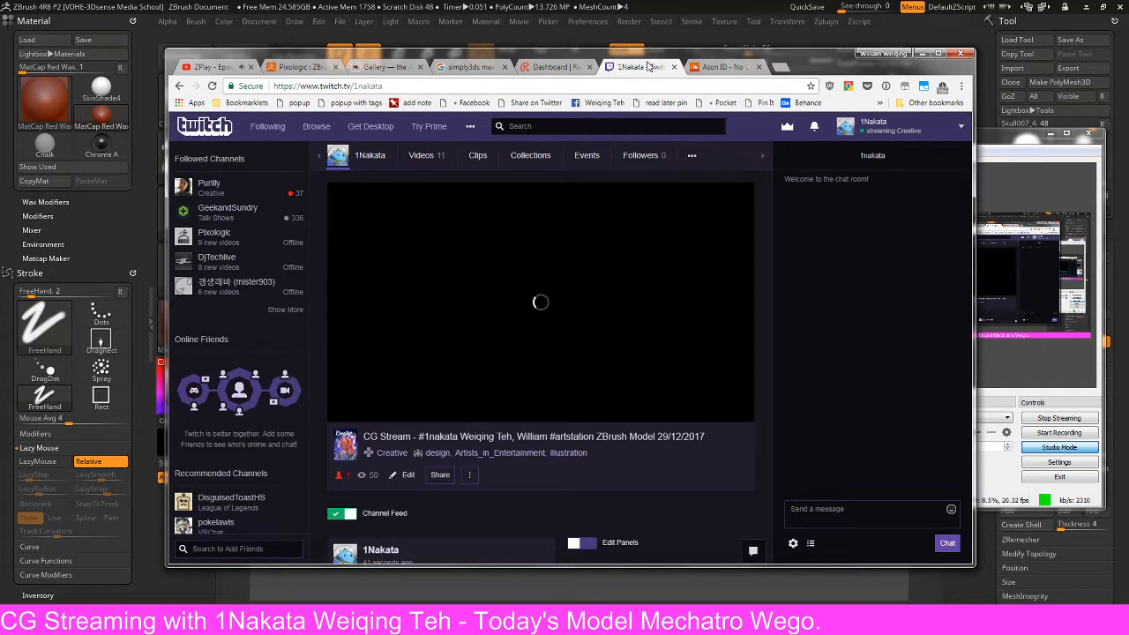
left_click_drag(782, 60, 742, 60)
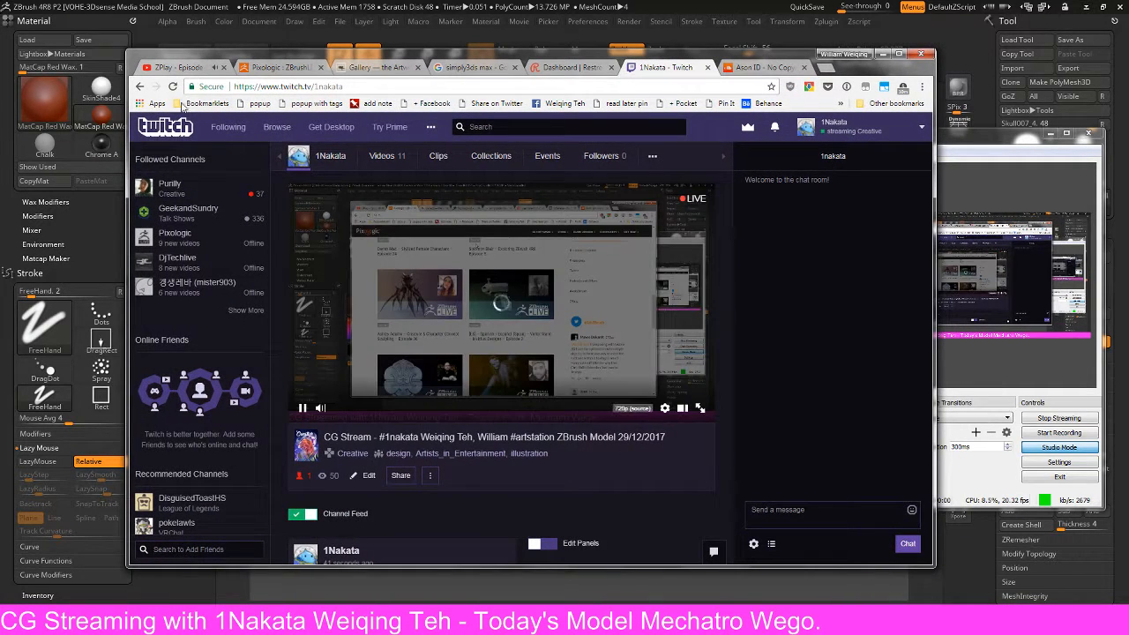
- Return to the ZPlay Episode 3 video and turn the system volume up a little more
left_click(186, 69)
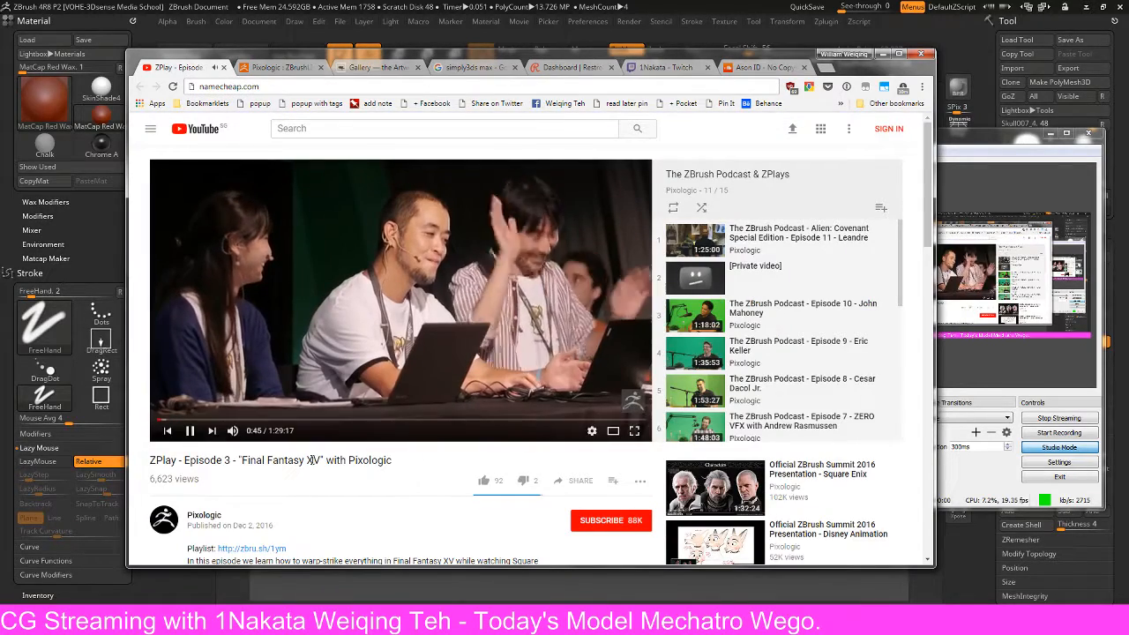
left_click(1065, 620)
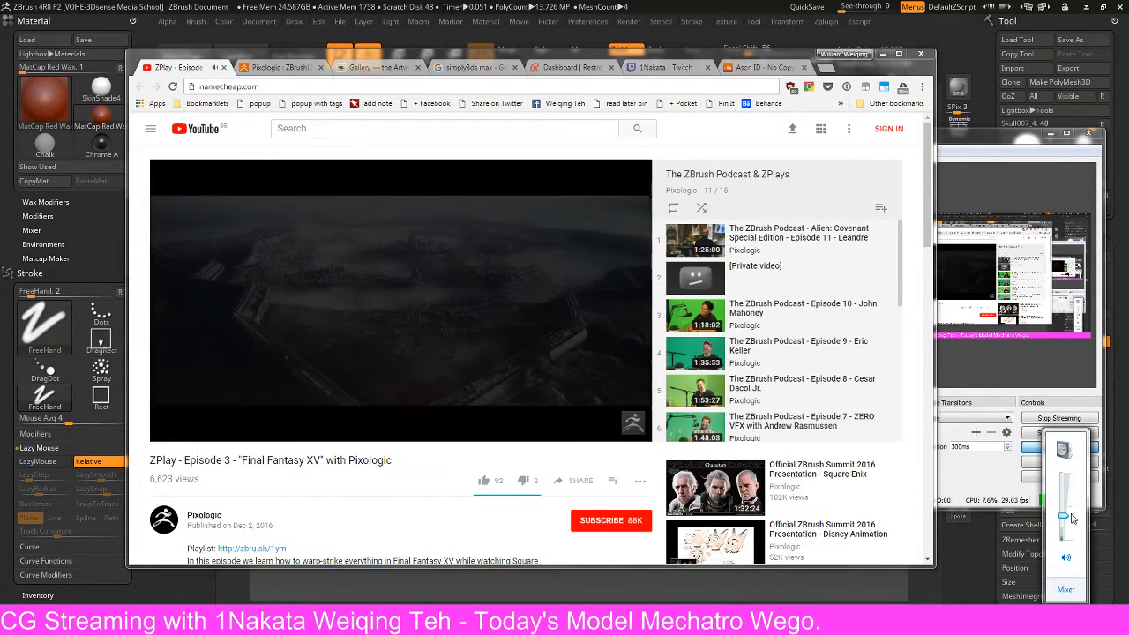
left_click_drag(1065, 520, 1064, 513)
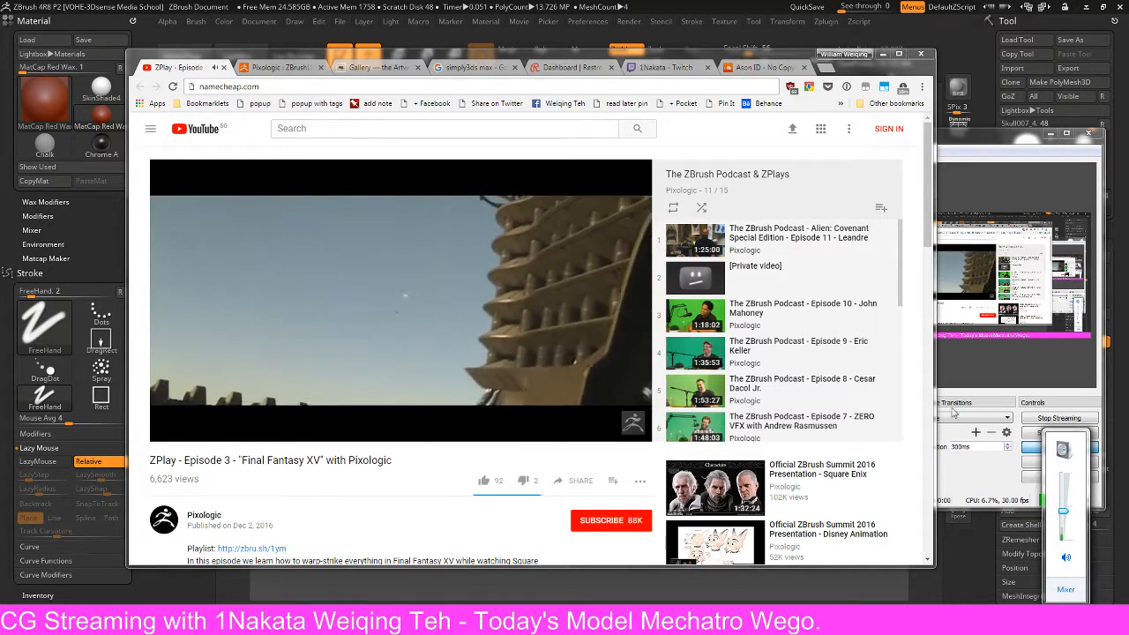
- Switch to ZBrush and examine the head sculpt's face and side muscles from several angles
left_click(1126, 181)
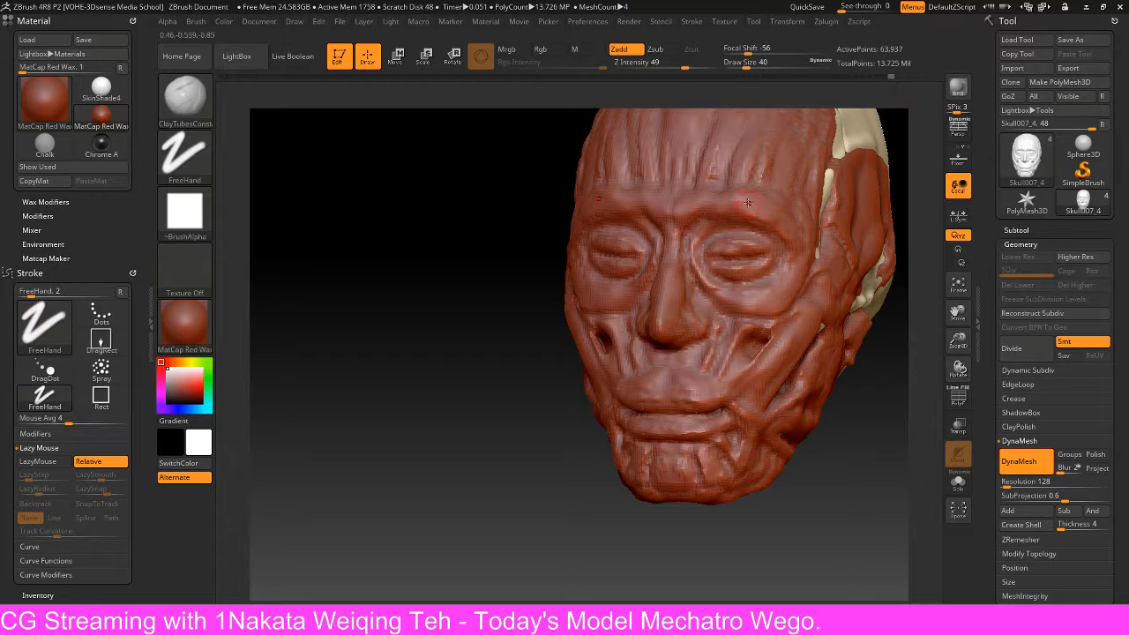
left_click_drag(536, 253, 815, 252)
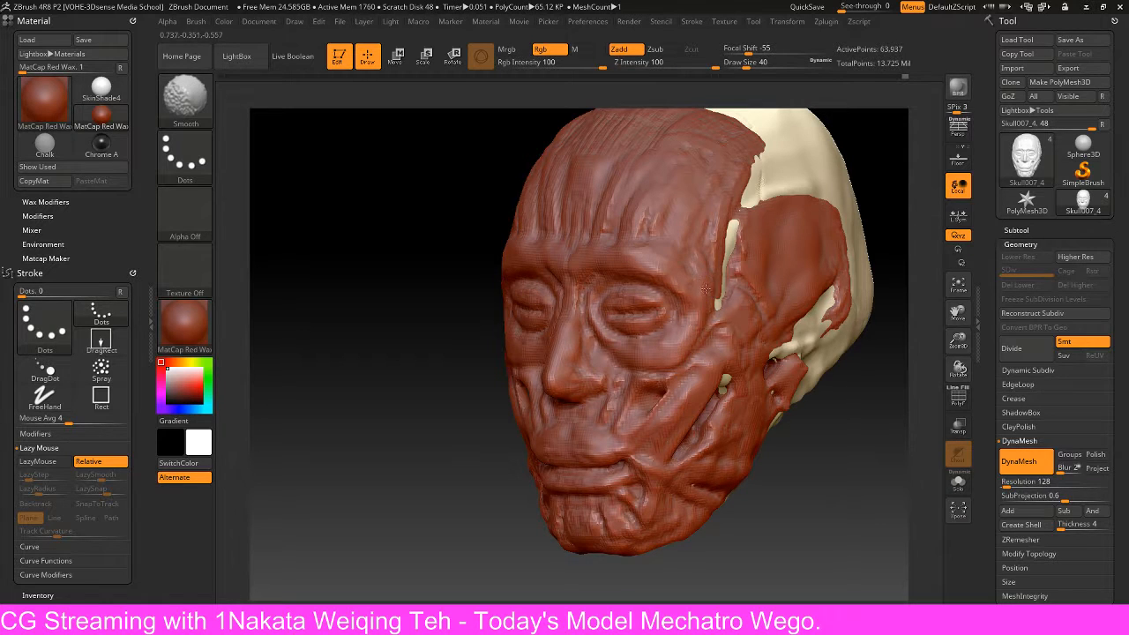
left_click_drag(813, 413, 838, 432)
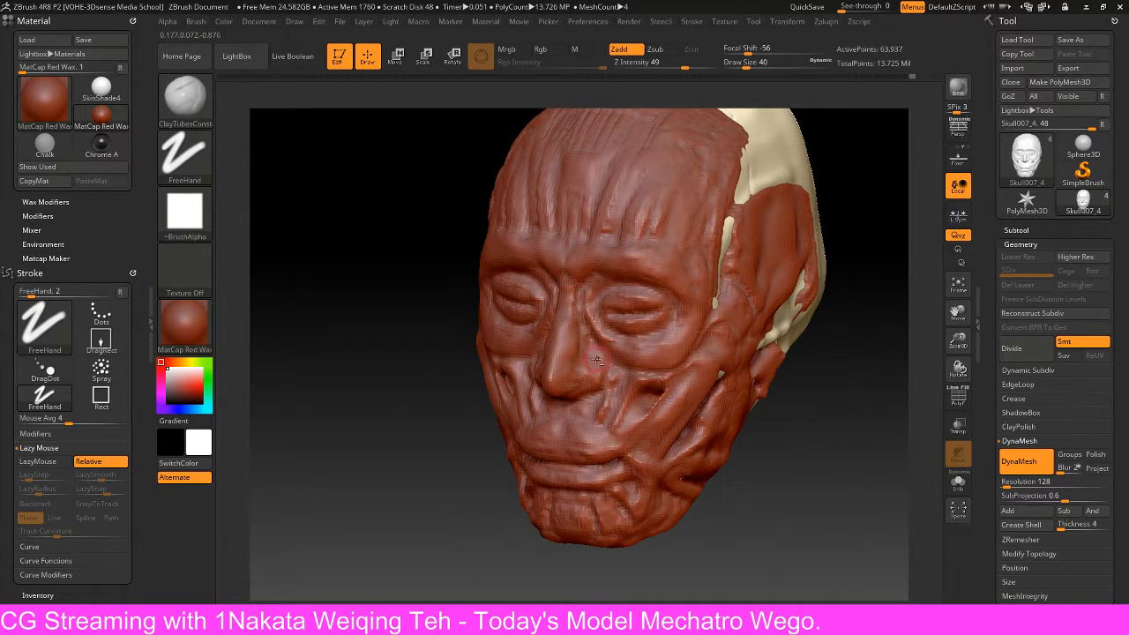
- Bring up the Windows Photo Viewer with the anatomy reference image over the head sculpt
key("alt+Tab")
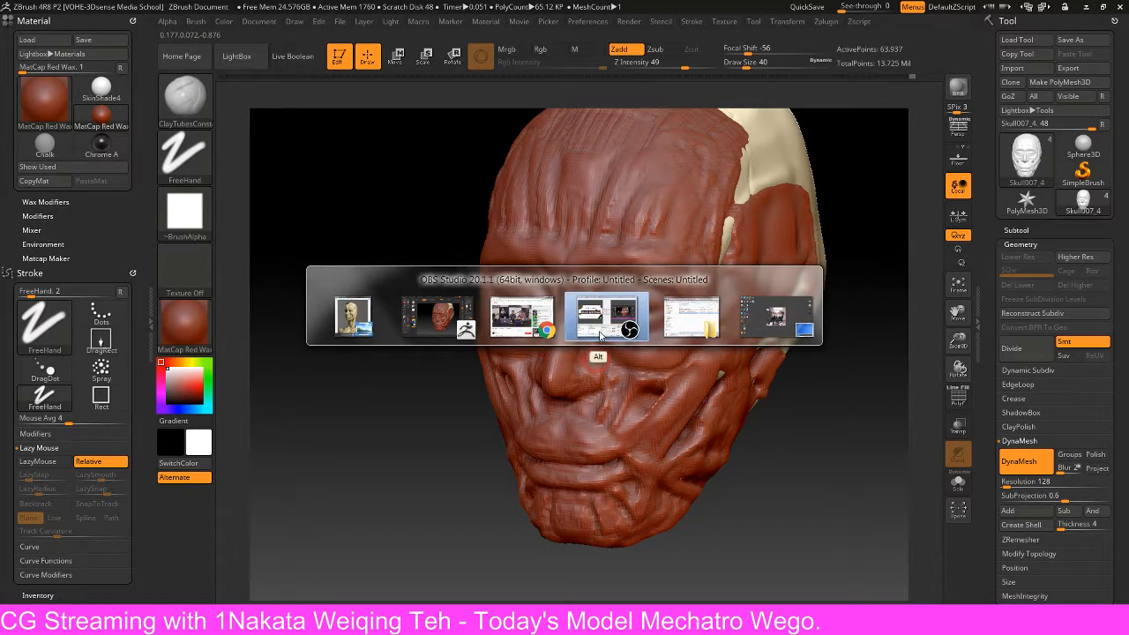
left_click(767, 312)
left_click(196, 621)
left_click(71, 622)
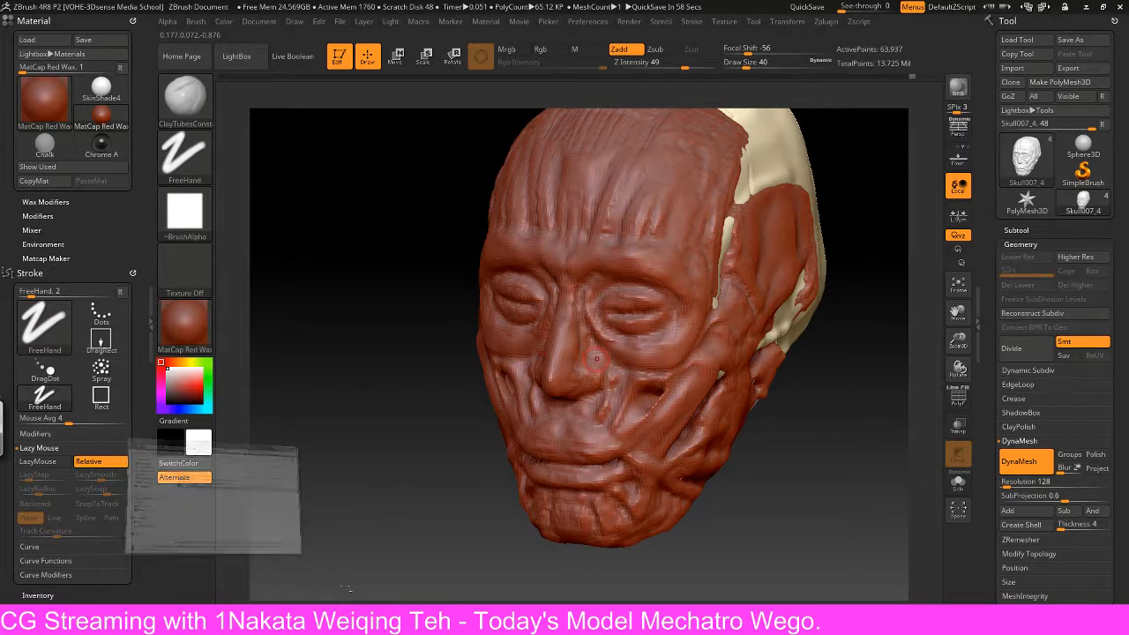
left_click(346, 622)
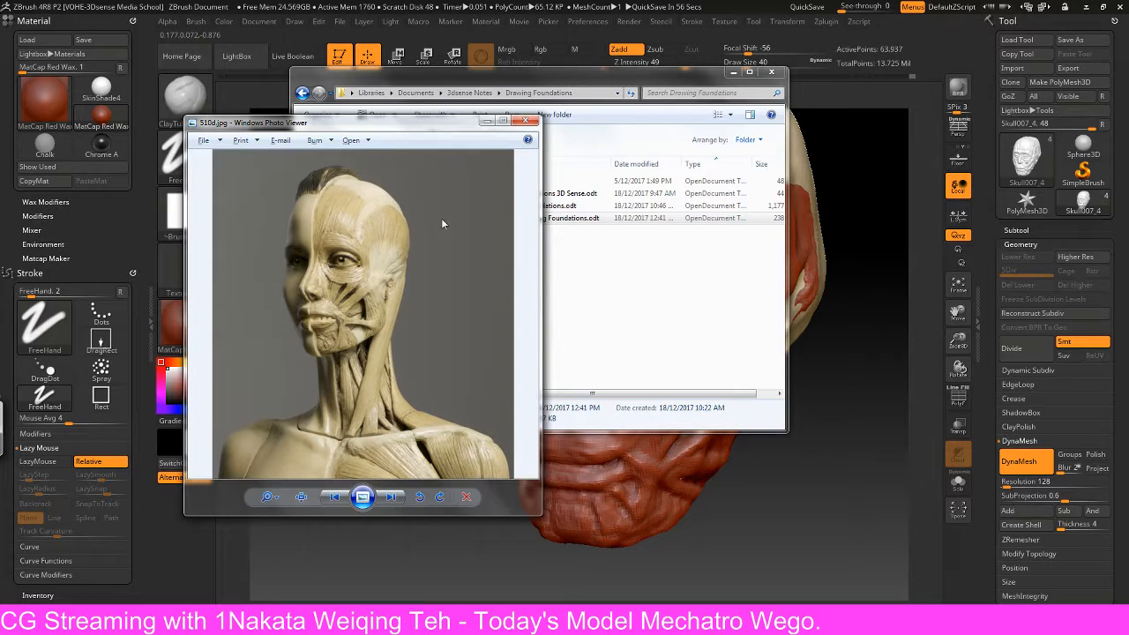
- Browse the anatomy references, settle on ecorche-1.jpg and minimize the Drawing Foundations folder window
key("Right")
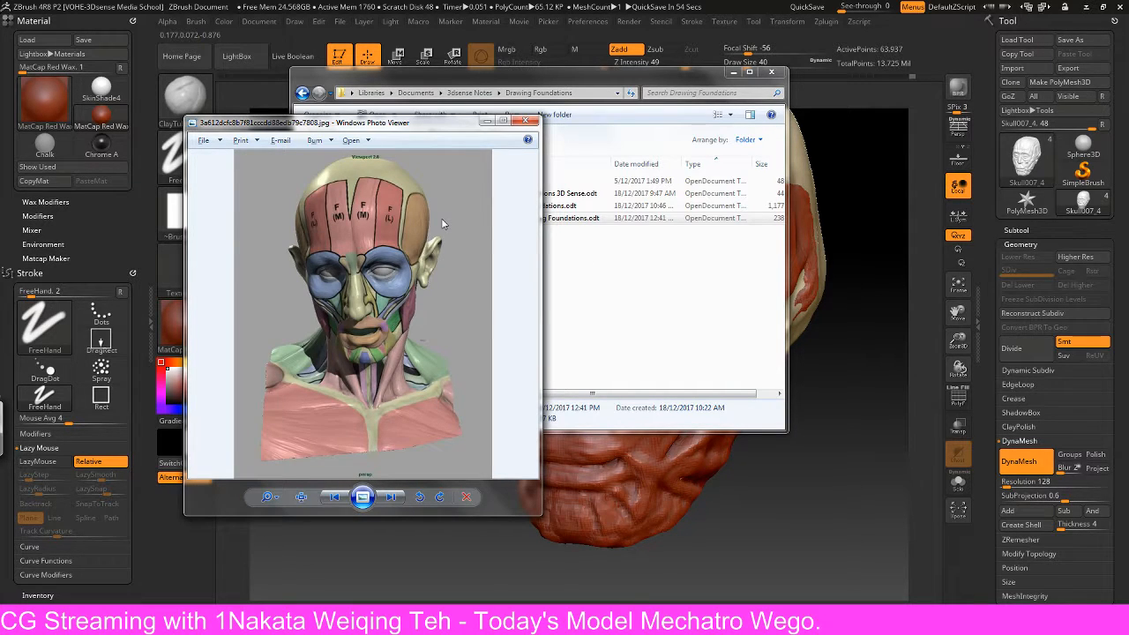
key("Right")
key("Right")
key("Left")
key("Left")
key("Left")
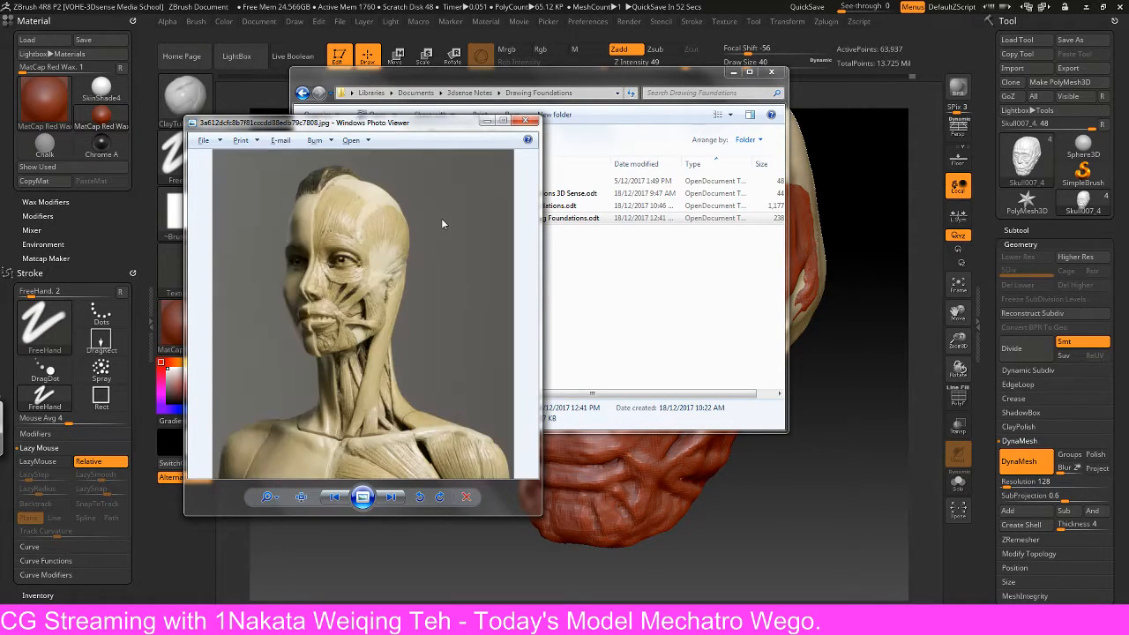
key("Right")
key("Right")
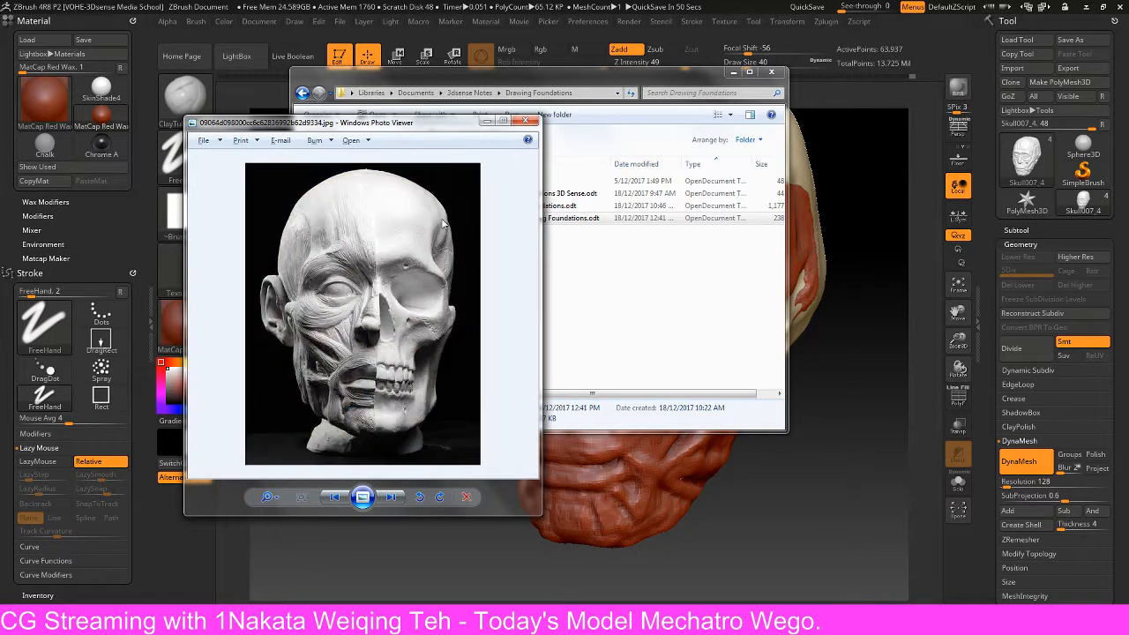
key("Left")
left_click(732, 74)
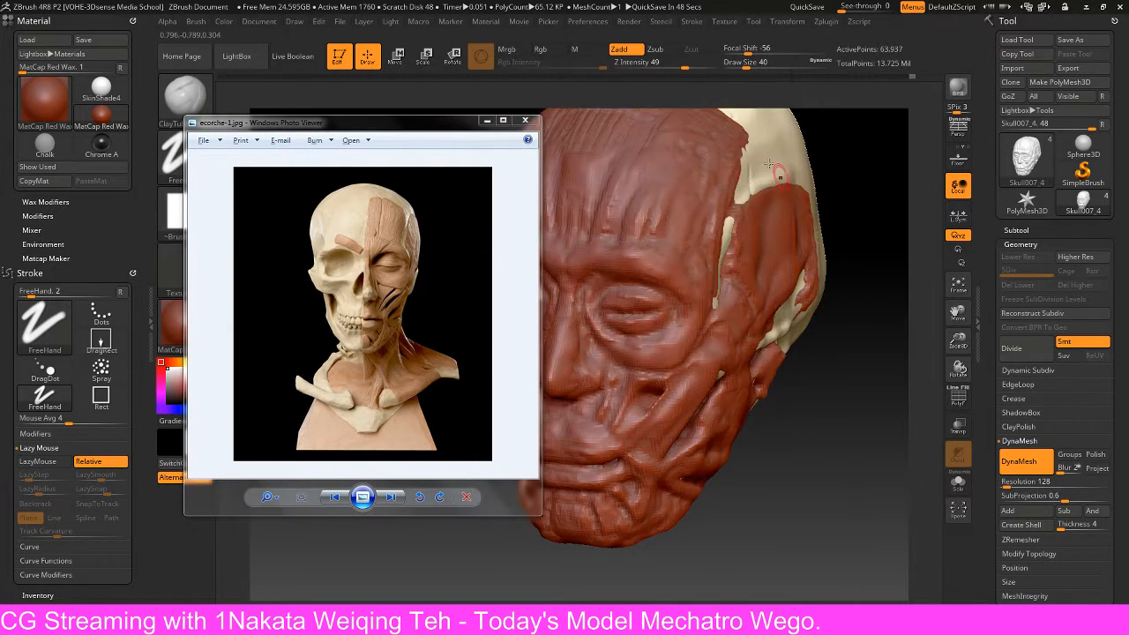
- Place the head sculpt beside the écorché reference and compare the forehead and brow muscles
left_click_drag(785, 436, 858, 467, "alt")
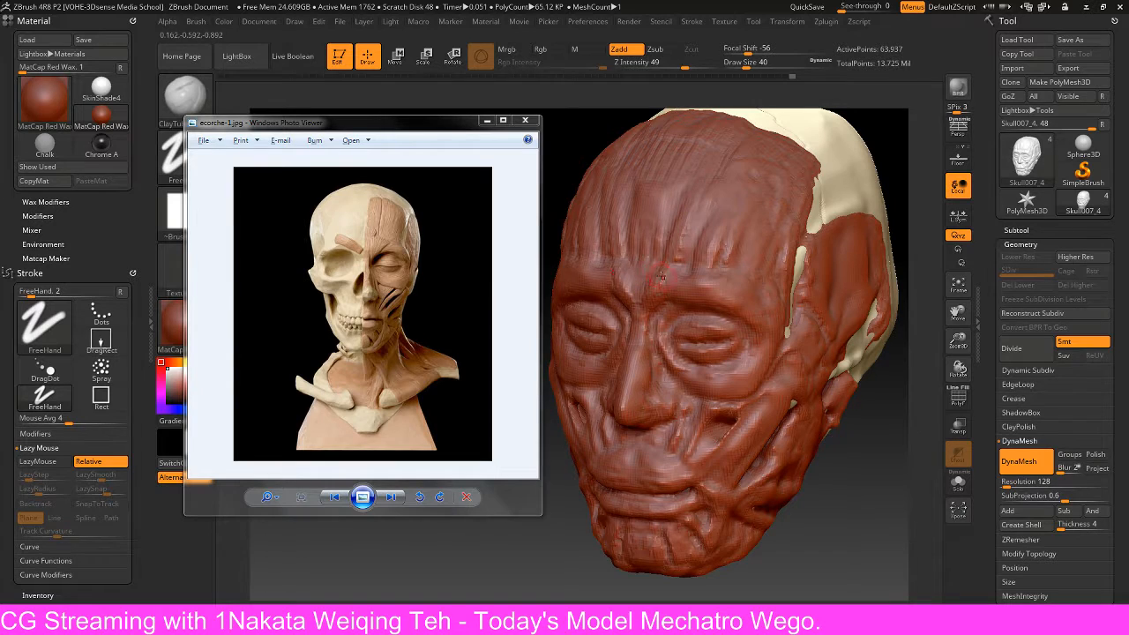
key("shift")
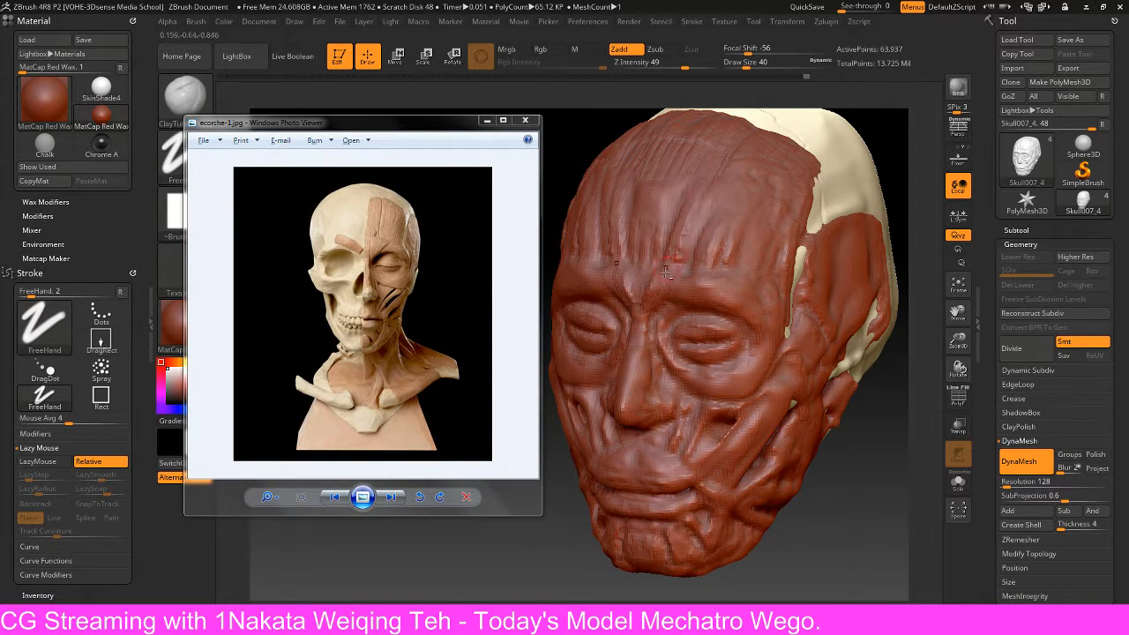
left_click_drag(899, 212, 694, 258)
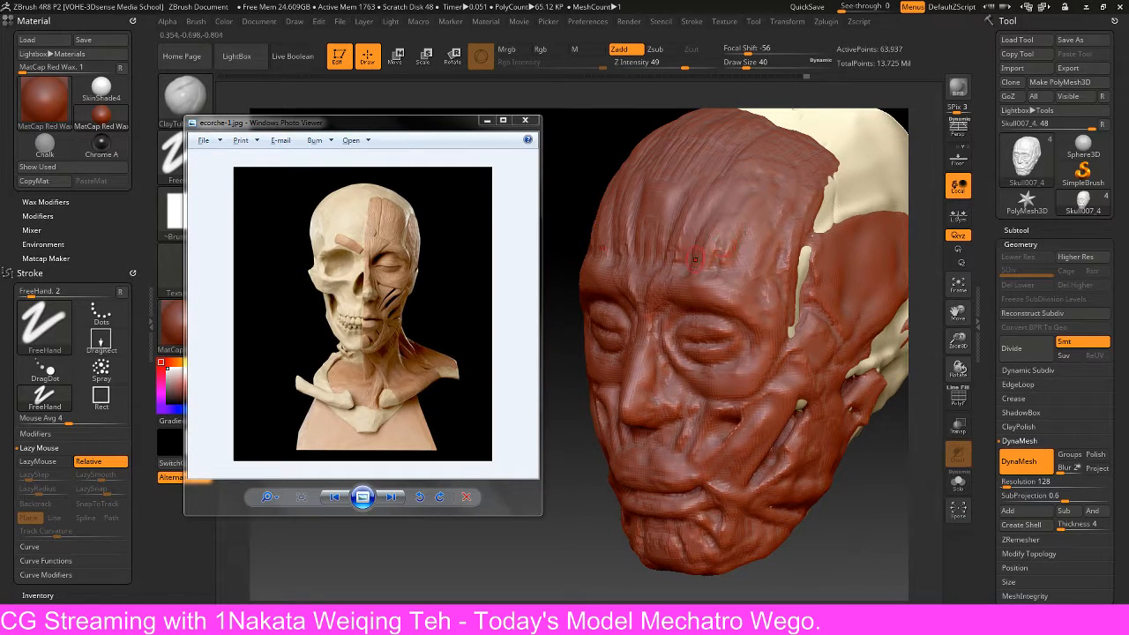
- Switch to the Chrome window with the ZPlay video and minimize the reference image covering it
key("alt+Tab")
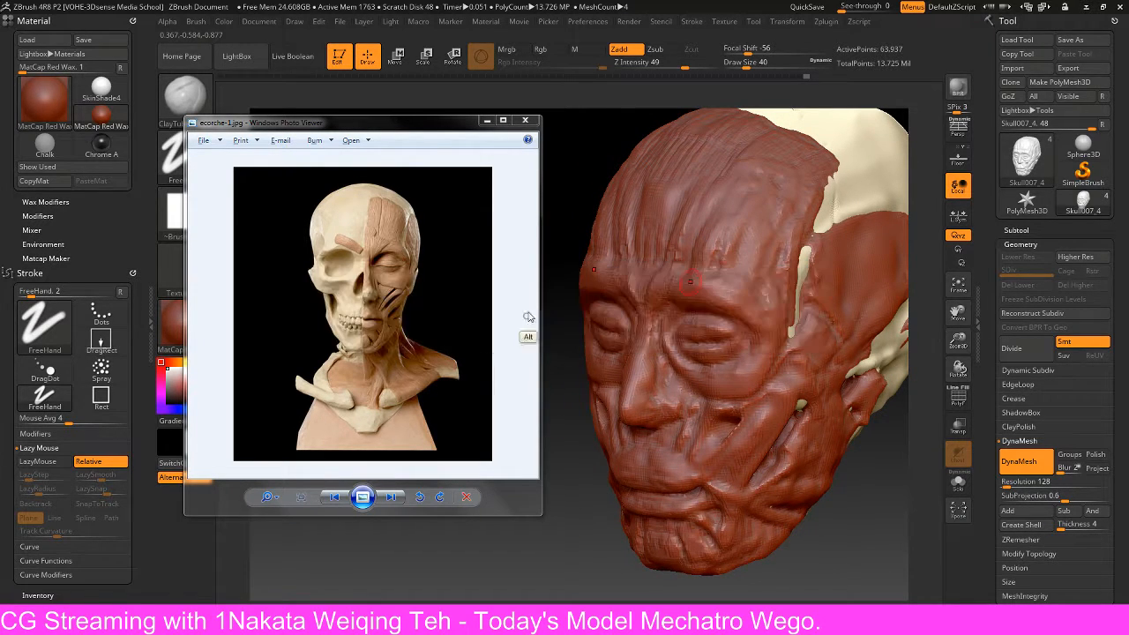
key("alt+Tab")
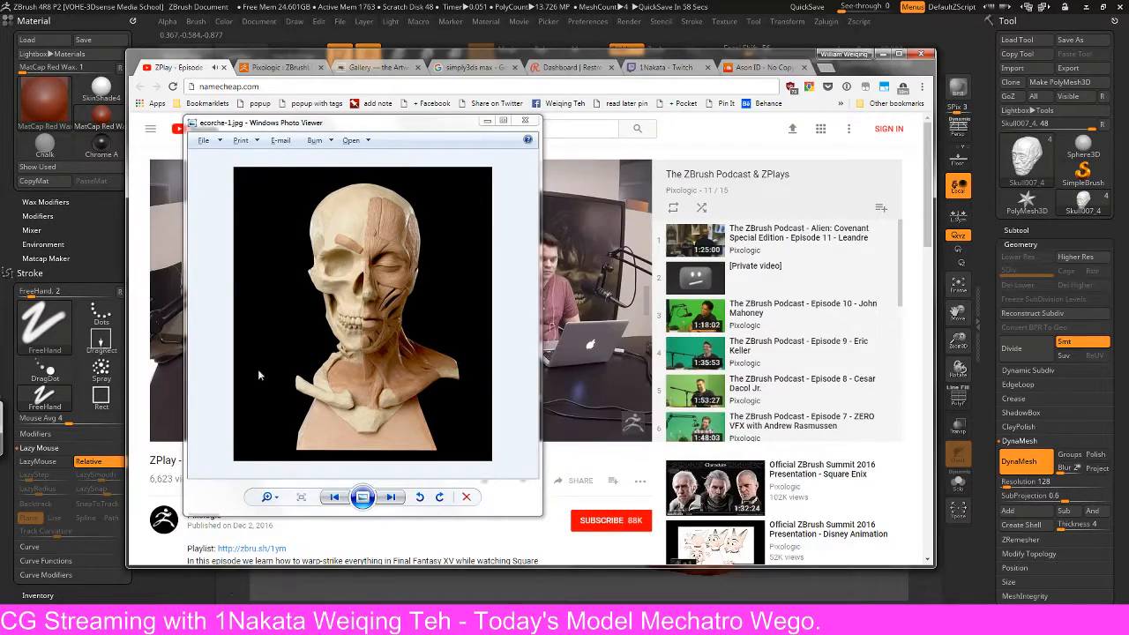
left_click_drag(439, 123, 332, 135)
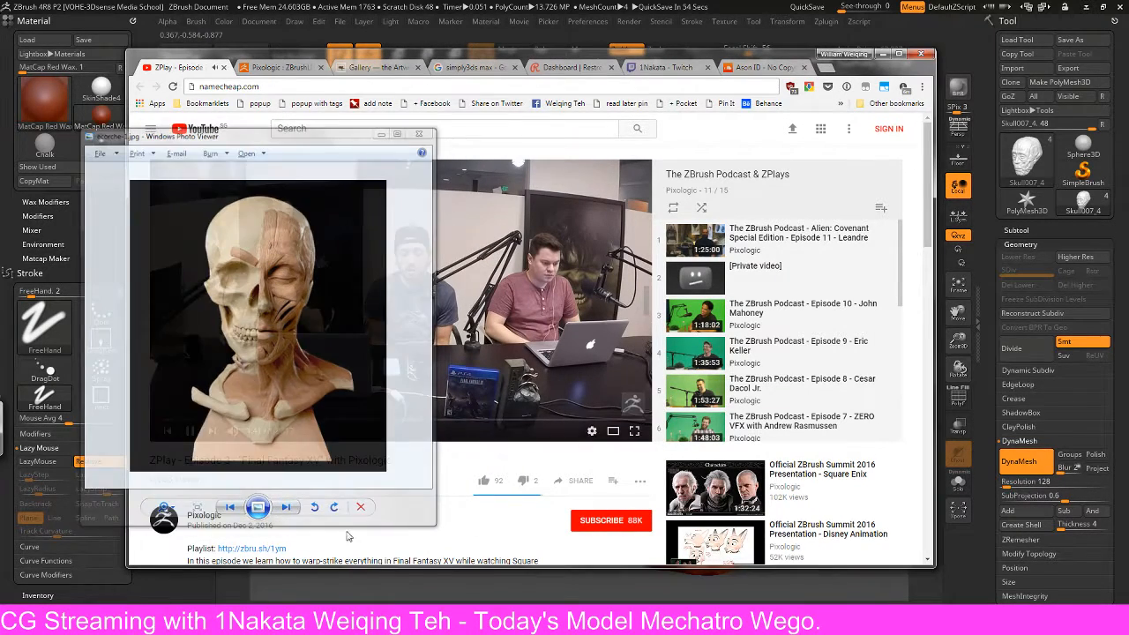
left_click(385, 134)
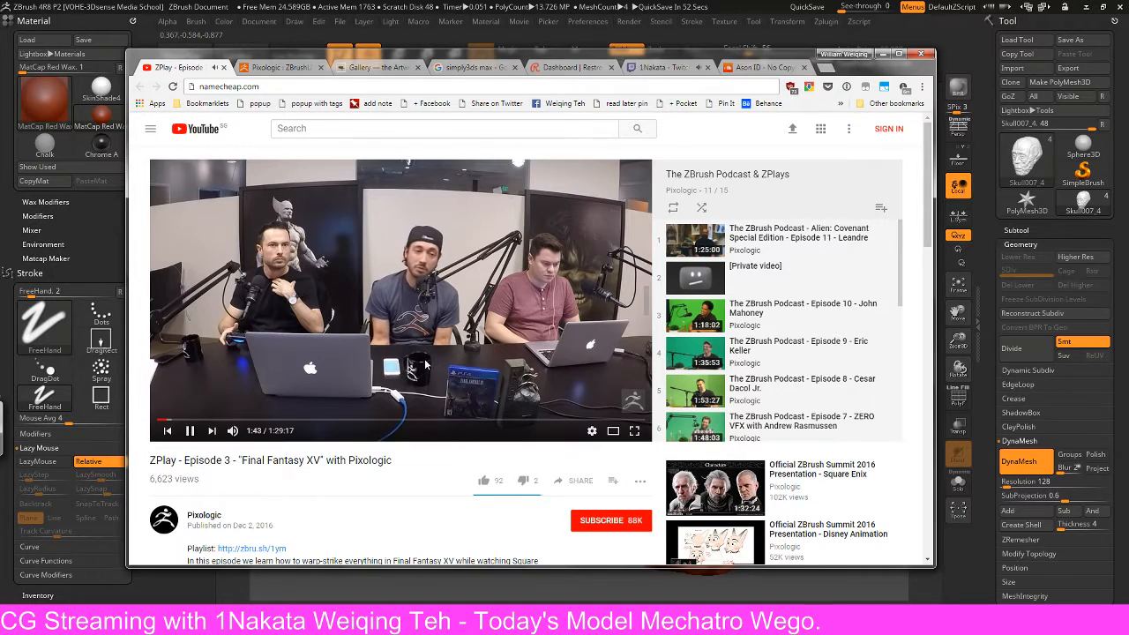
- Close the Ason ID page, leaving the Twitch channel page in view
left_click(760, 68)
left_click(657, 68)
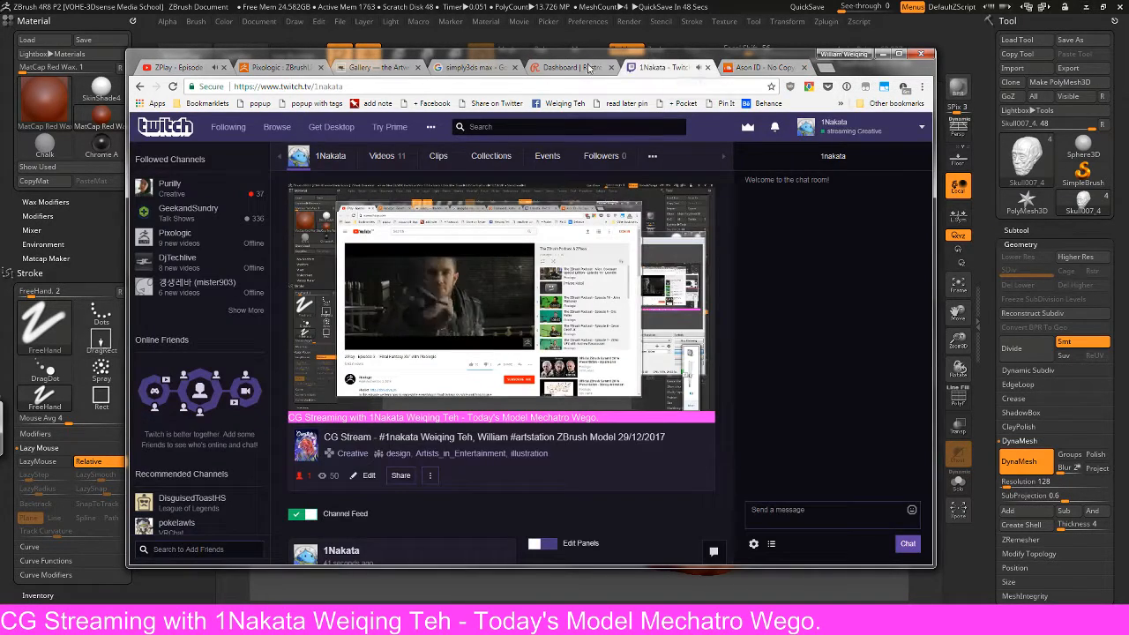
left_click(803, 68)
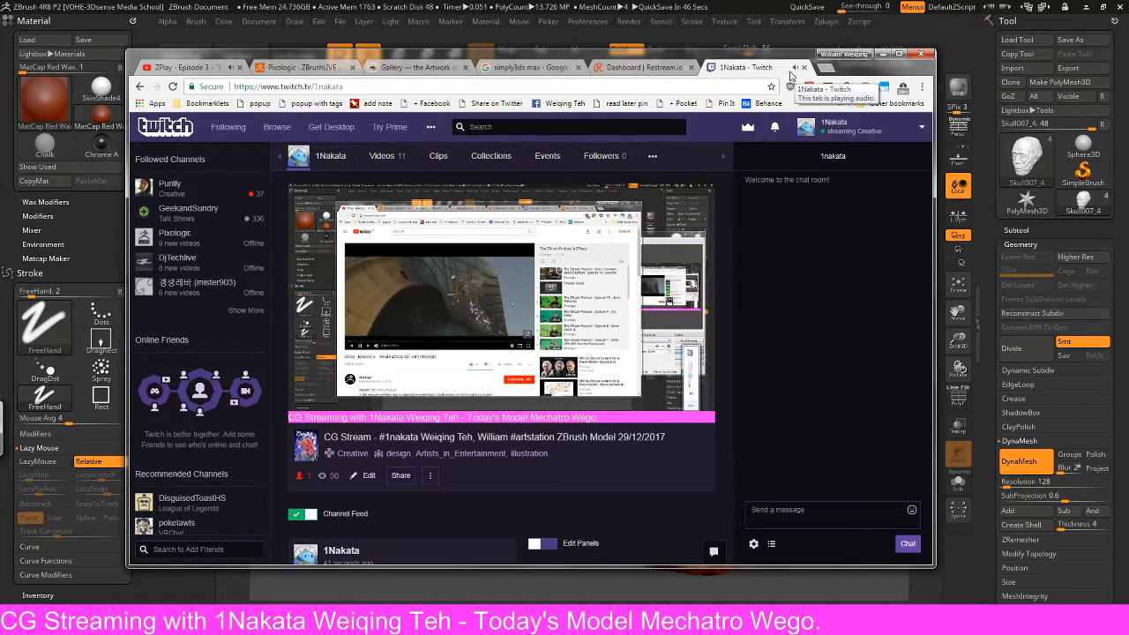
- Detach the ZPlay video into its own browser window, narrow it and place it at the right of the screen
left_click_drag(786, 49, 790, 52)
left_click(211, 70)
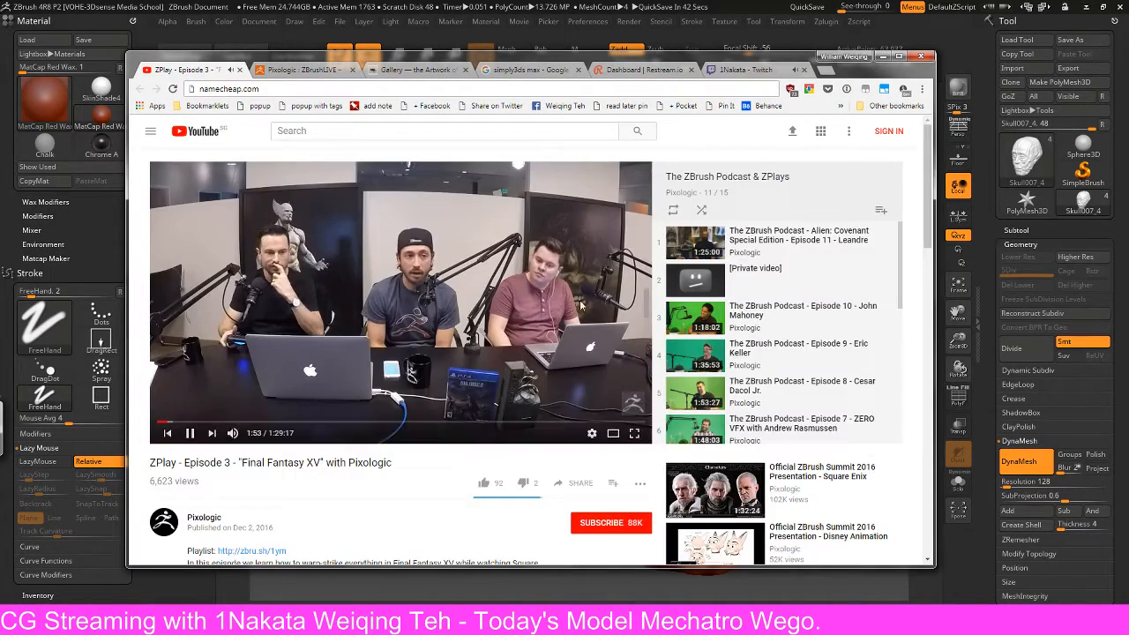
left_click_drag(211, 70, 338, 126)
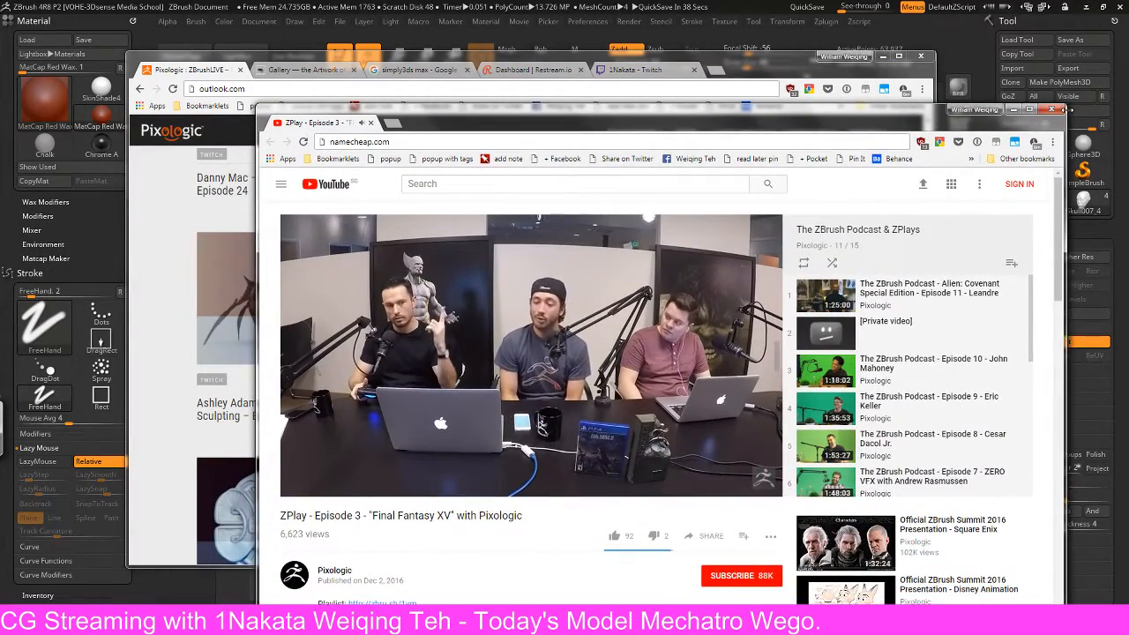
left_click_drag(1064, 106, 571, 106)
left_click_drag(485, 122, 995, 84)
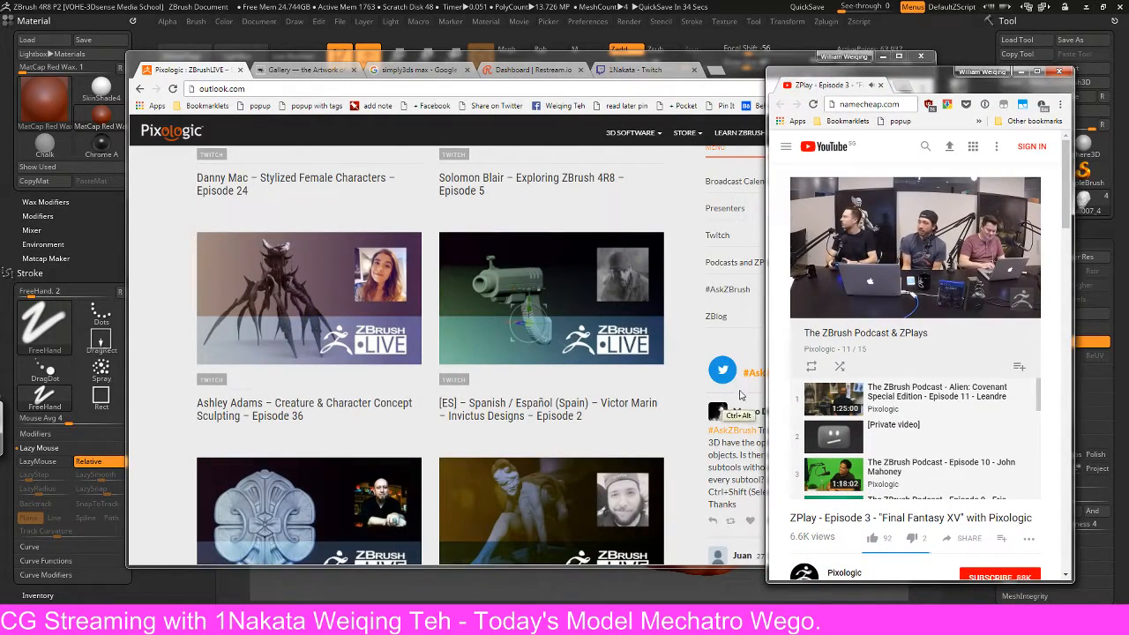
- Minimize the browser window with the Pixologic page and bring it back up
left_click(881, 56)
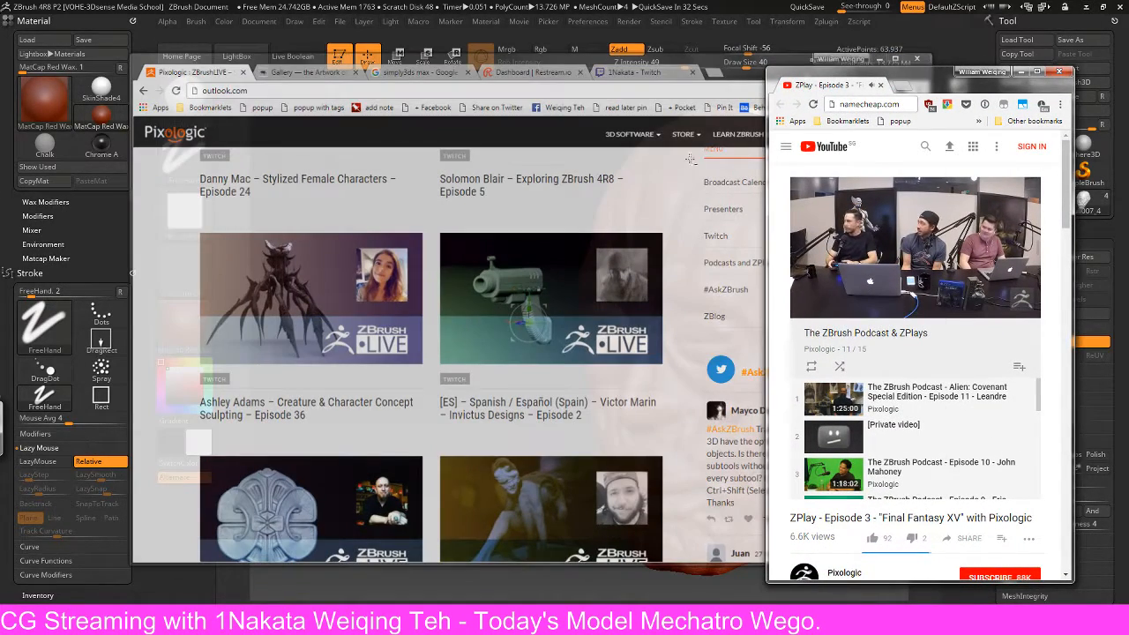
key("alt+Tab")
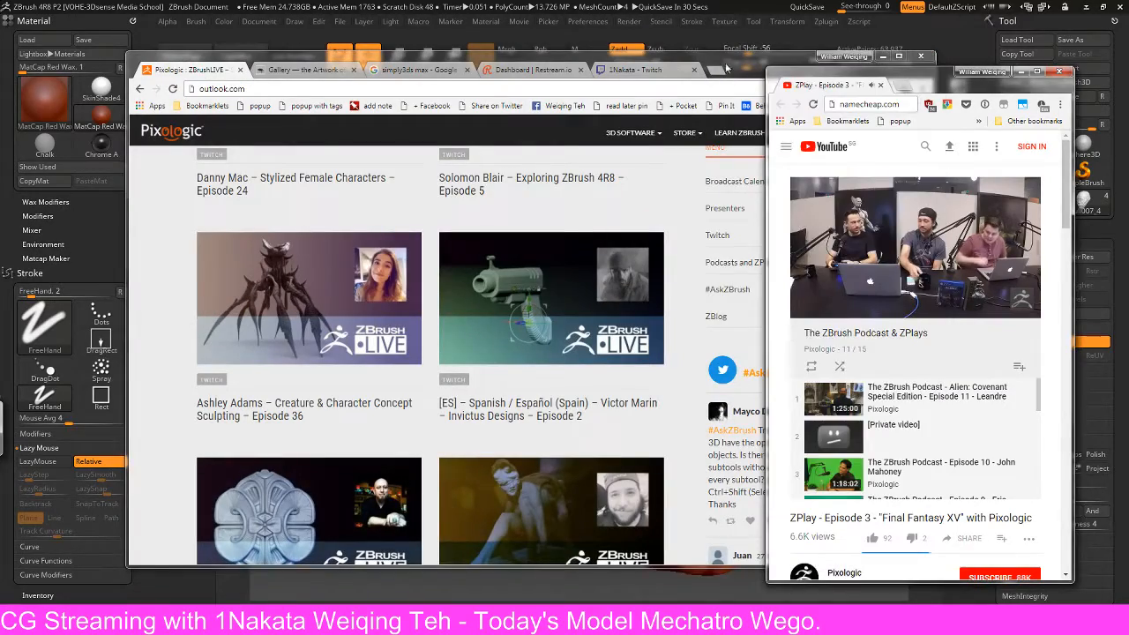
- Minimize the Pixologic browser window, restore ZBrush from full screen to a floating window, and move it up the desktop
left_click(882, 56)
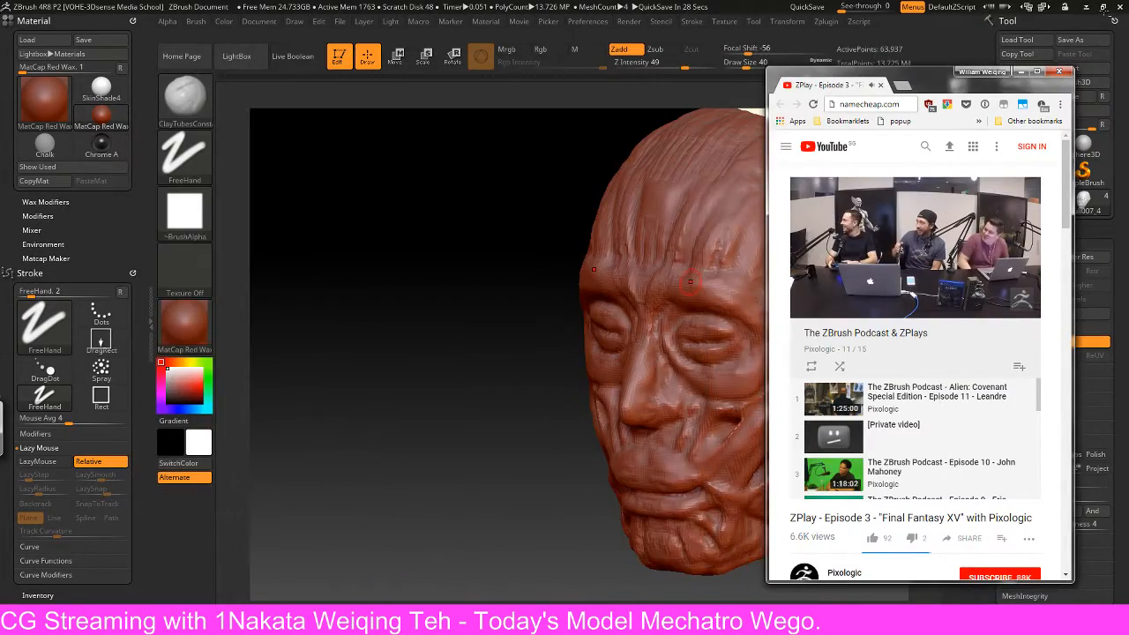
left_click(1099, 13)
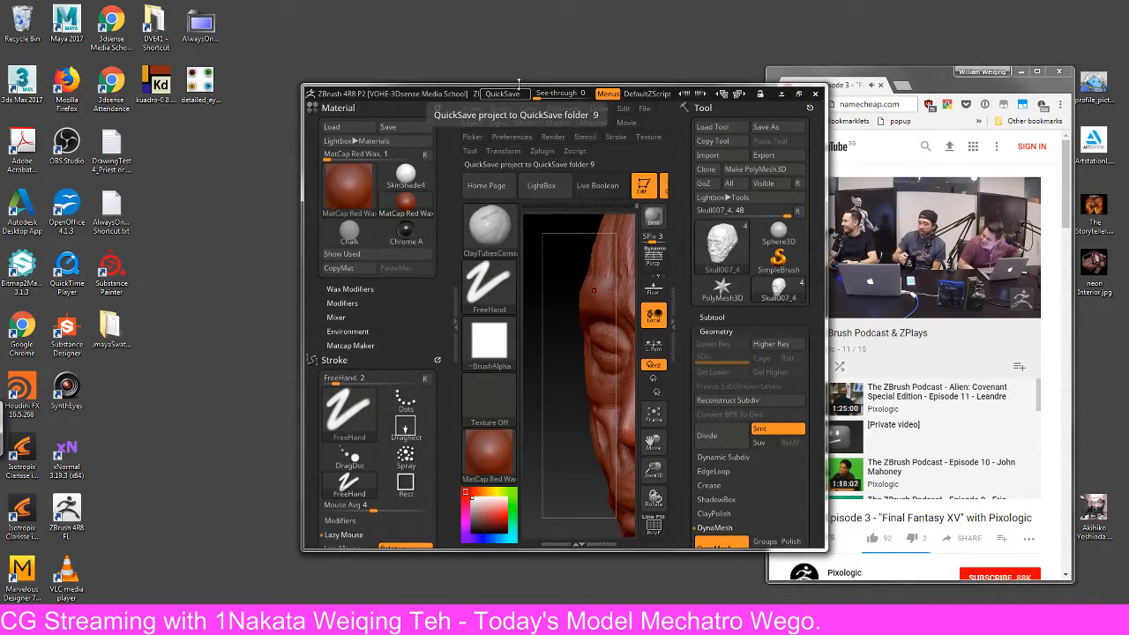
left_click_drag(523, 86, 524, 35)
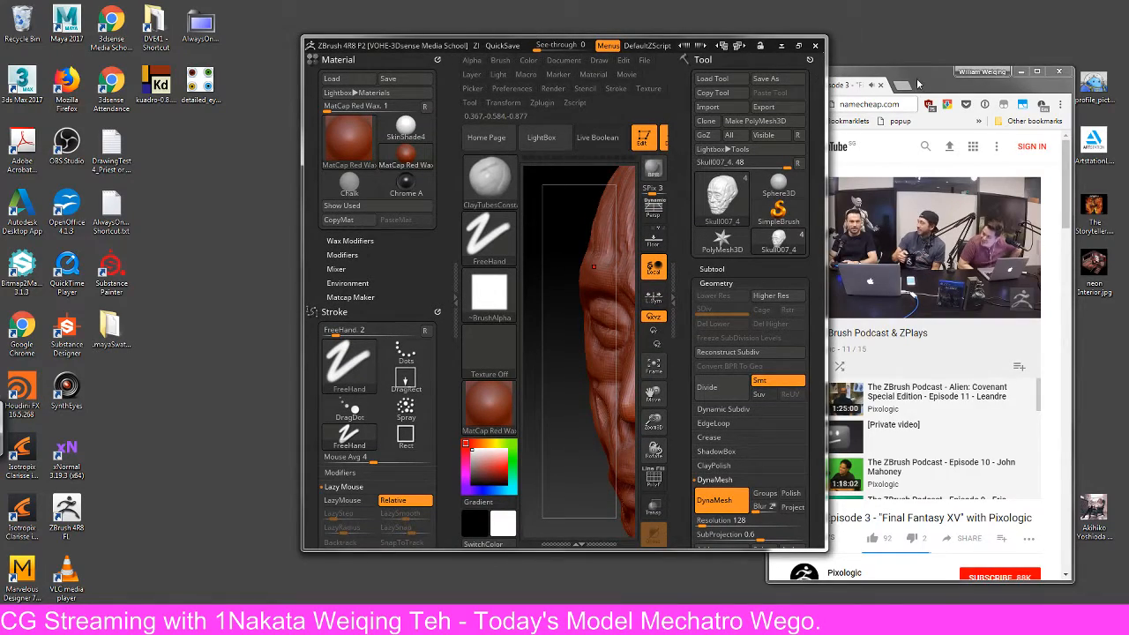
- Move the ZPlay browser window to the desktop's right edge and widen the ZBrush window on both sides to fill the space beside it
left_click_drag(917, 84, 998, 54)
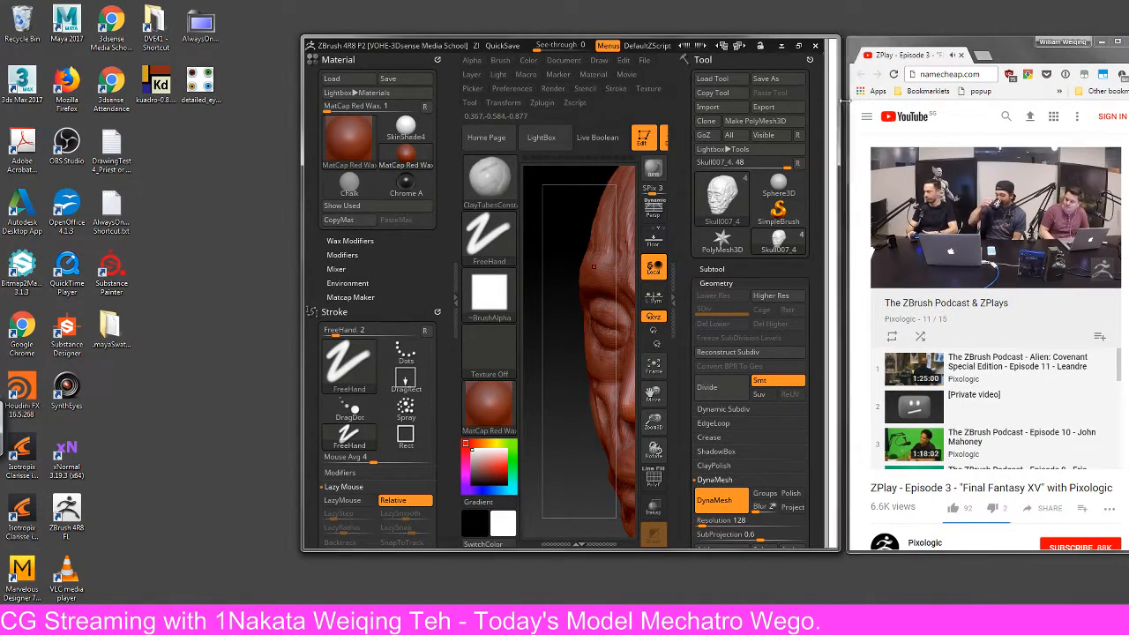
left_click_drag(842, 103, 910, 104)
left_click_drag(302, 131, 46, 129)
left_click_drag(377, 225, 592, 211)
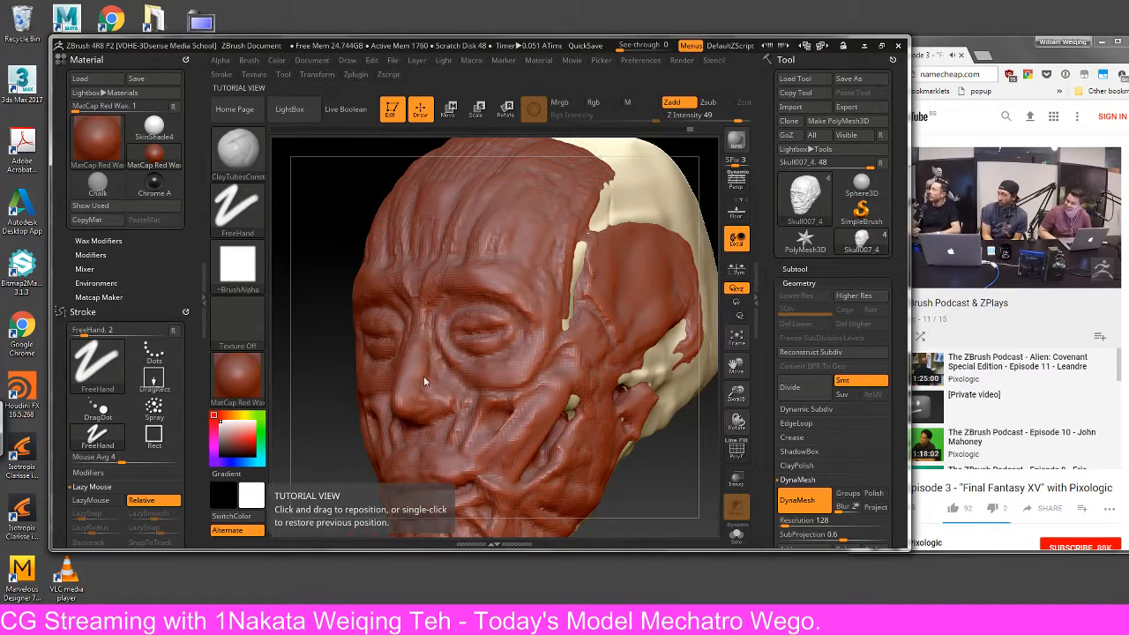
- Bring up the ecorche-1.jpg reference, place it in a narrow window beside the sculpt, and zoom in on its face
key("alt+Tab")
left_click_drag(360, 141, 291, 108)
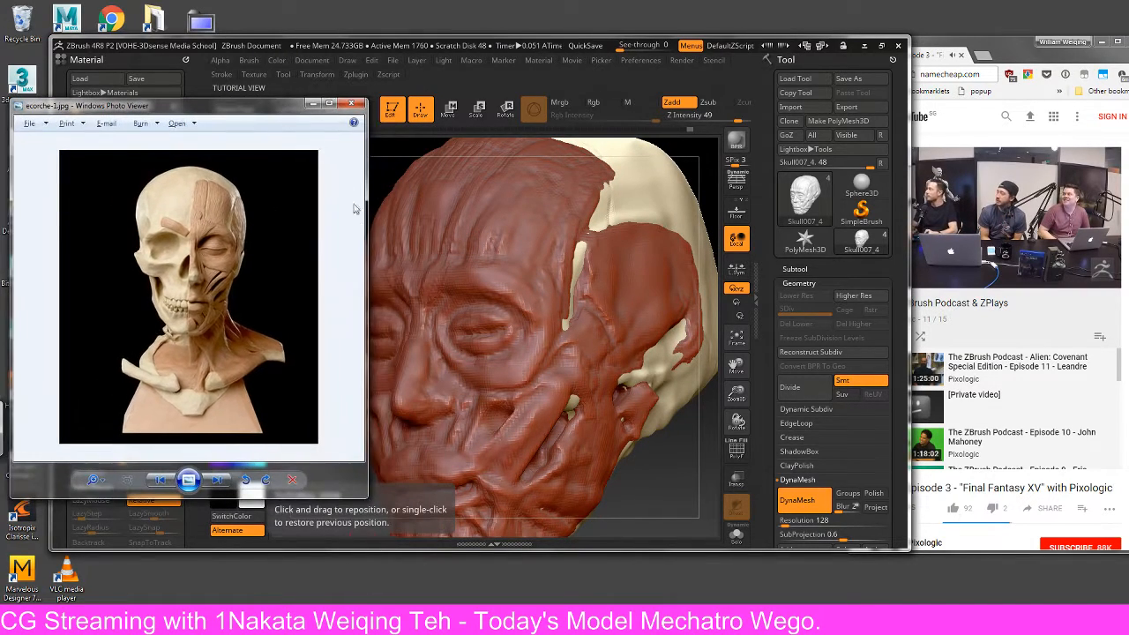
left_click_drag(365, 214, 255, 212)
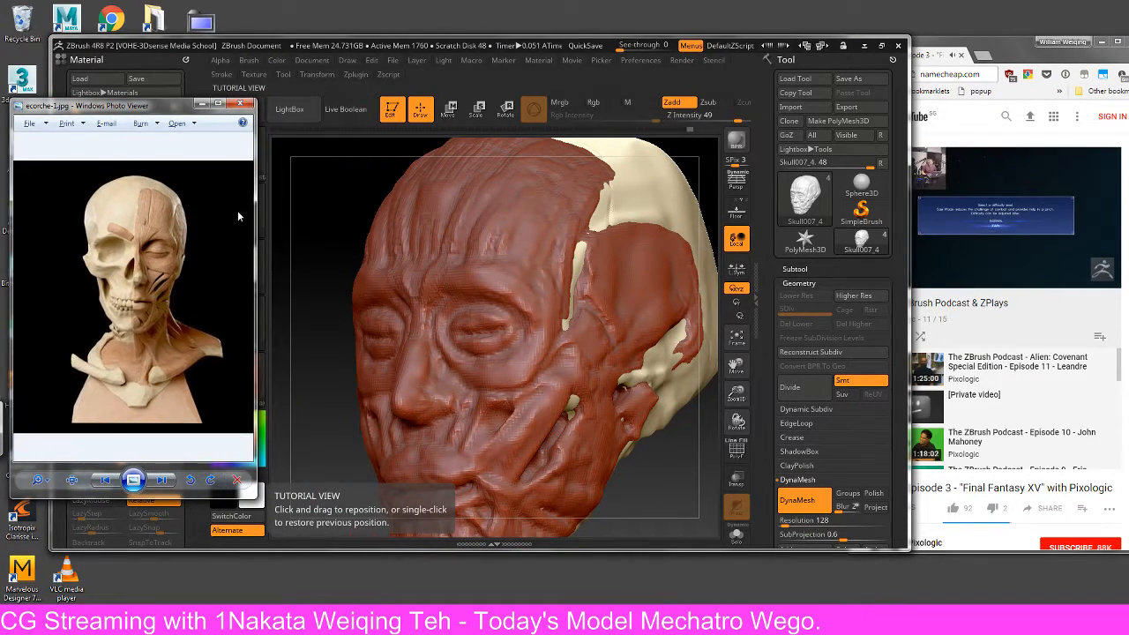
left_click(52, 477)
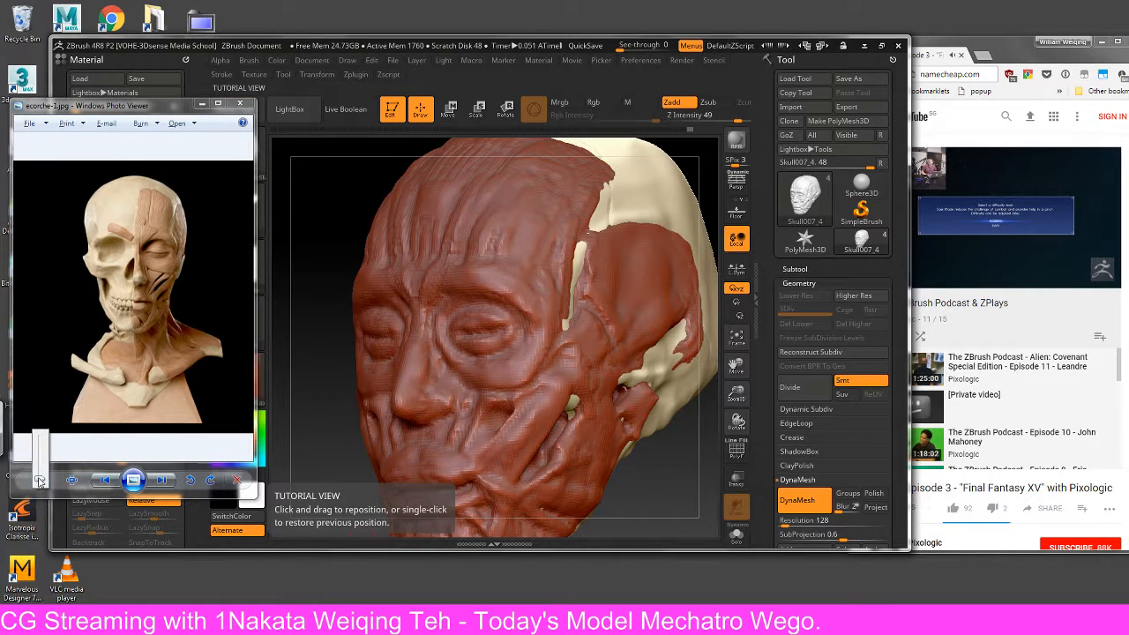
left_click_drag(39, 481, 39, 465)
left_click_drag(152, 245, 117, 354)
- Refine and smooth the lower ends of the forehead muscle strands above the brow
left_click_drag(350, 224, 363, 224)
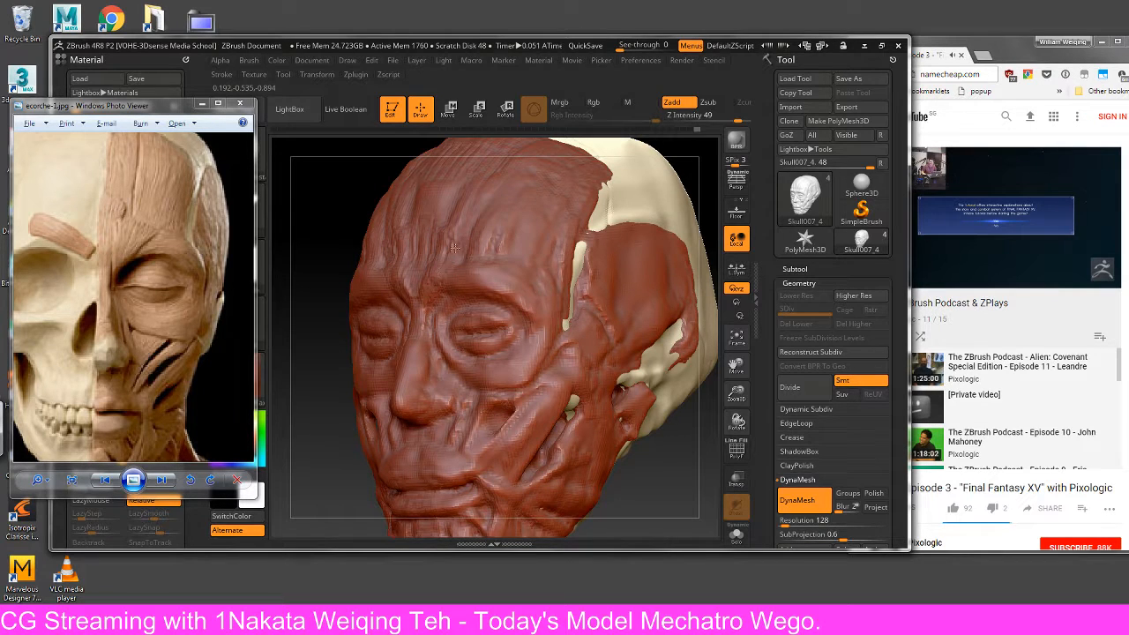
key("shift")
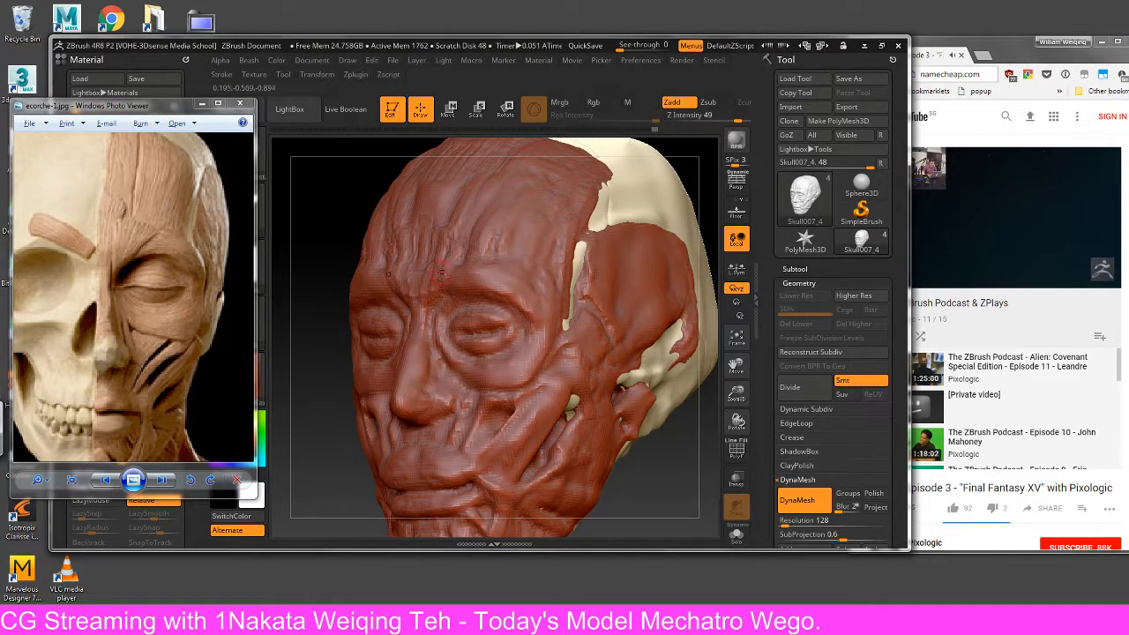
left_click_drag(640, 451, 650, 302)
- Narrow the ZPlay browser window and then the ZBrush window so the two no longer overlap
left_click(915, 183)
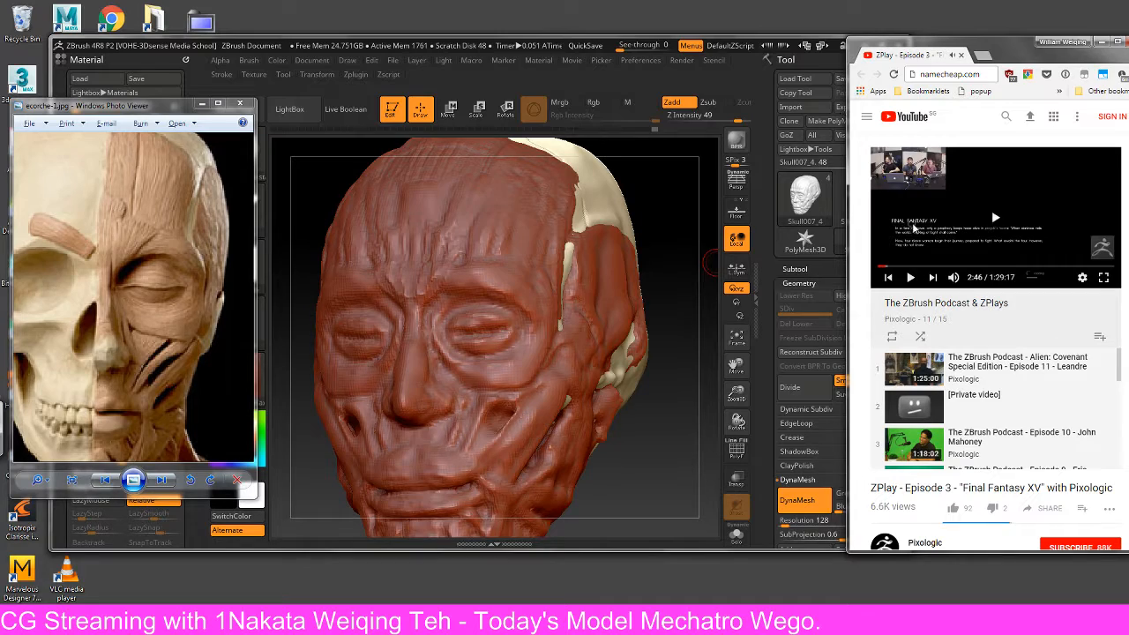
left_click_drag(848, 183, 896, 183)
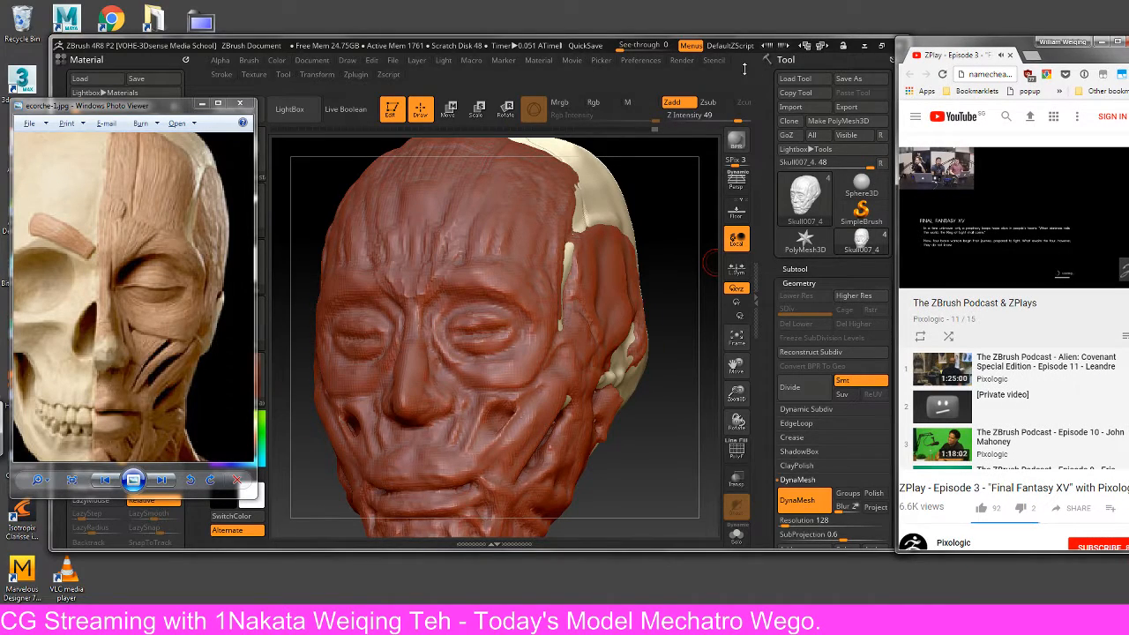
left_click(744, 69)
left_click_drag(909, 84, 883, 84)
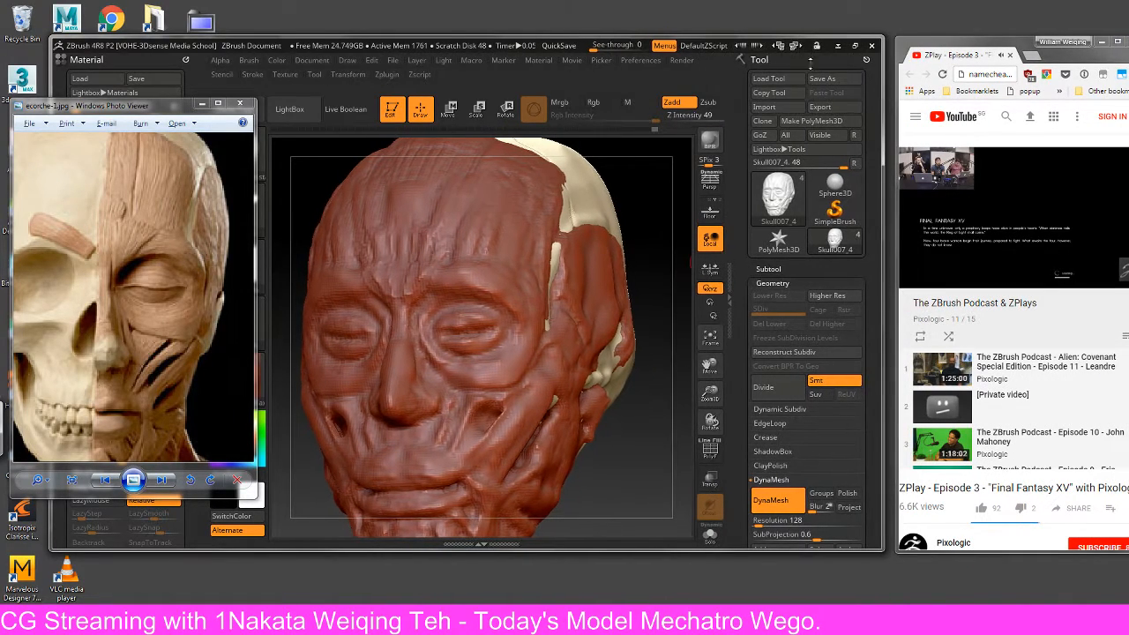
- Sculpt the frown muscles running from between the brows over the eye, smoothing them into the forehead
left_click_drag(641, 188, 589, 210)
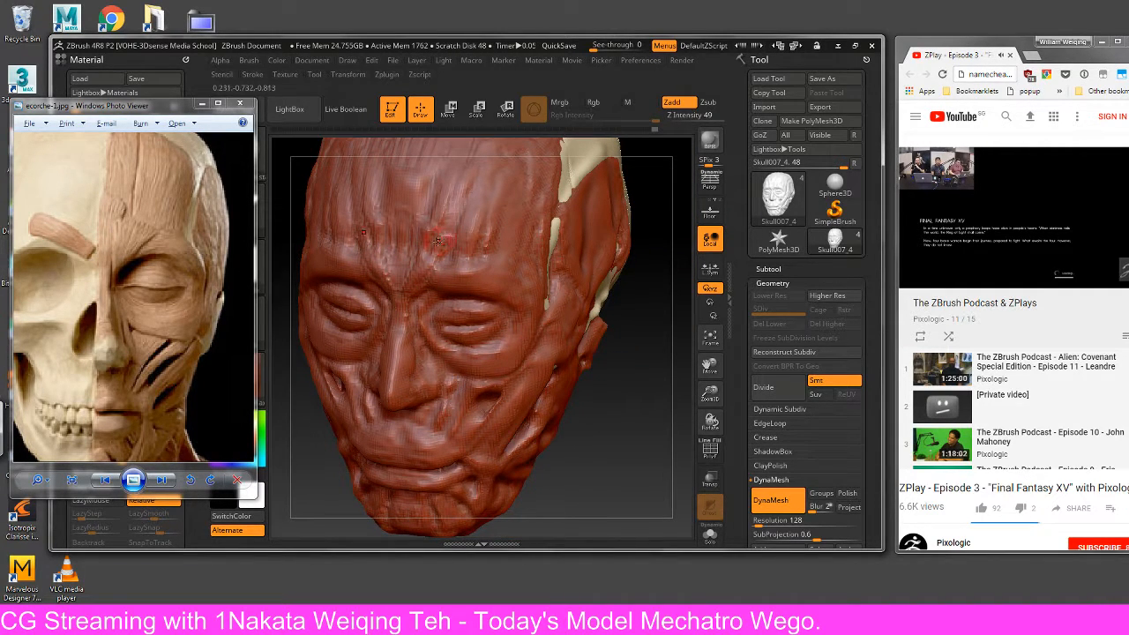
left_click_drag(440, 236, 462, 285)
key("shift")
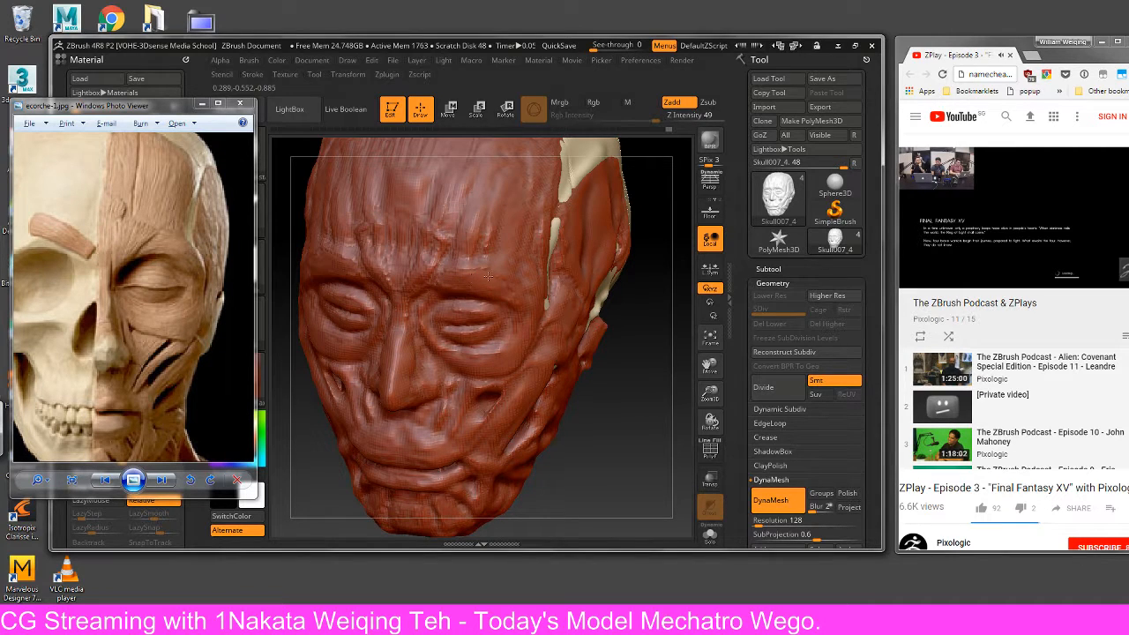
left_click_drag(475, 280, 502, 282)
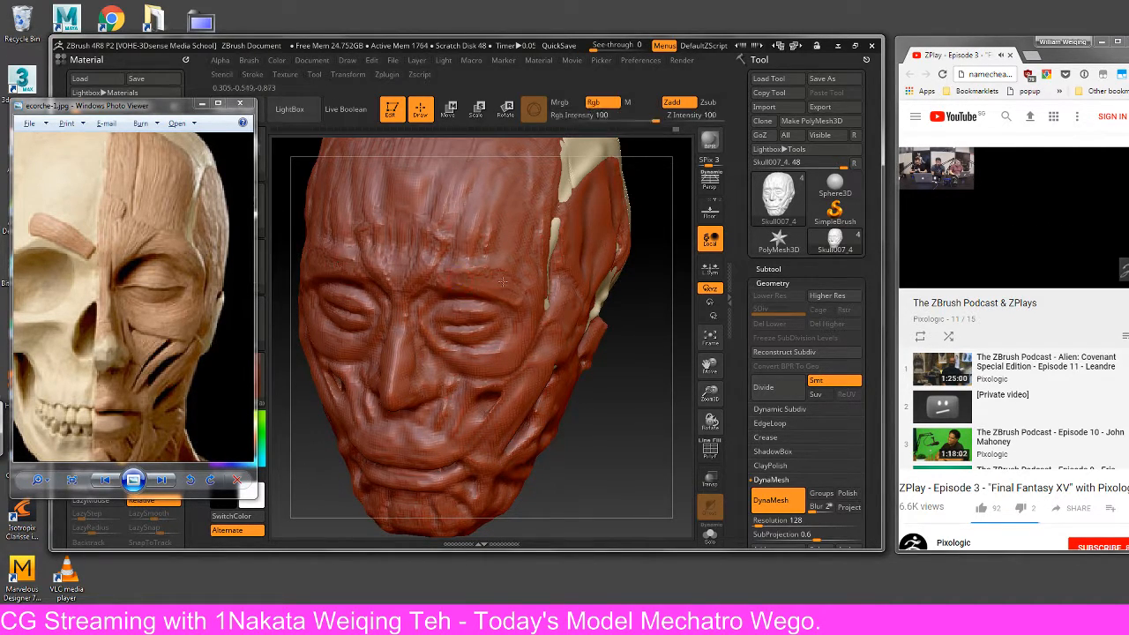
left_click_drag(616, 401, 603, 351)
left_click_drag(453, 279, 448, 281, "shift")
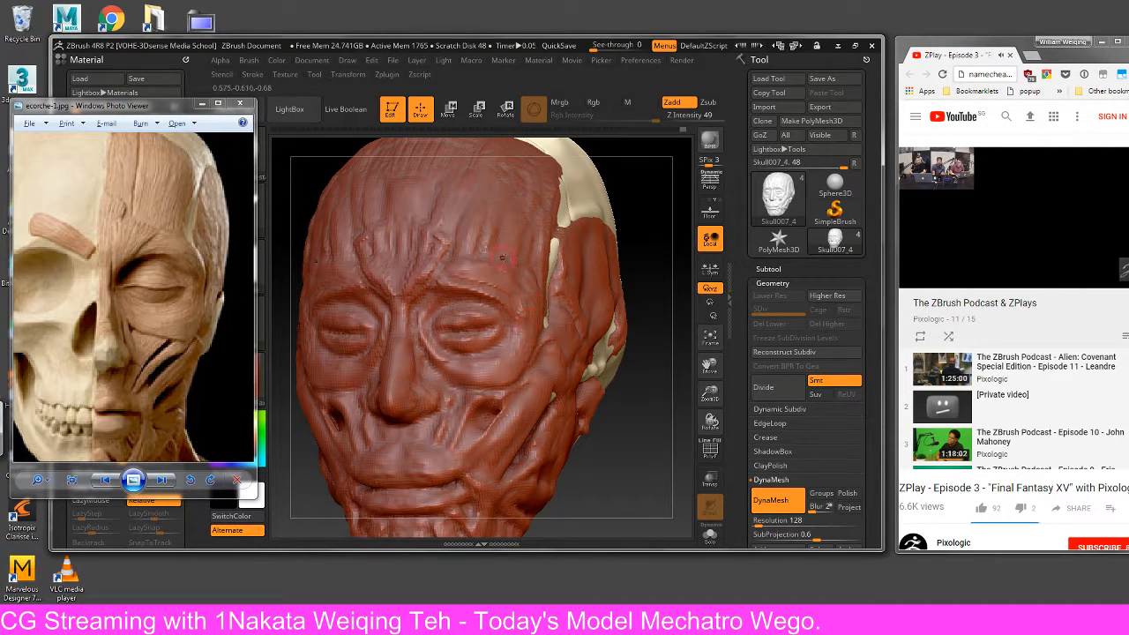
left_click_drag(506, 276, 508, 282, "shift")
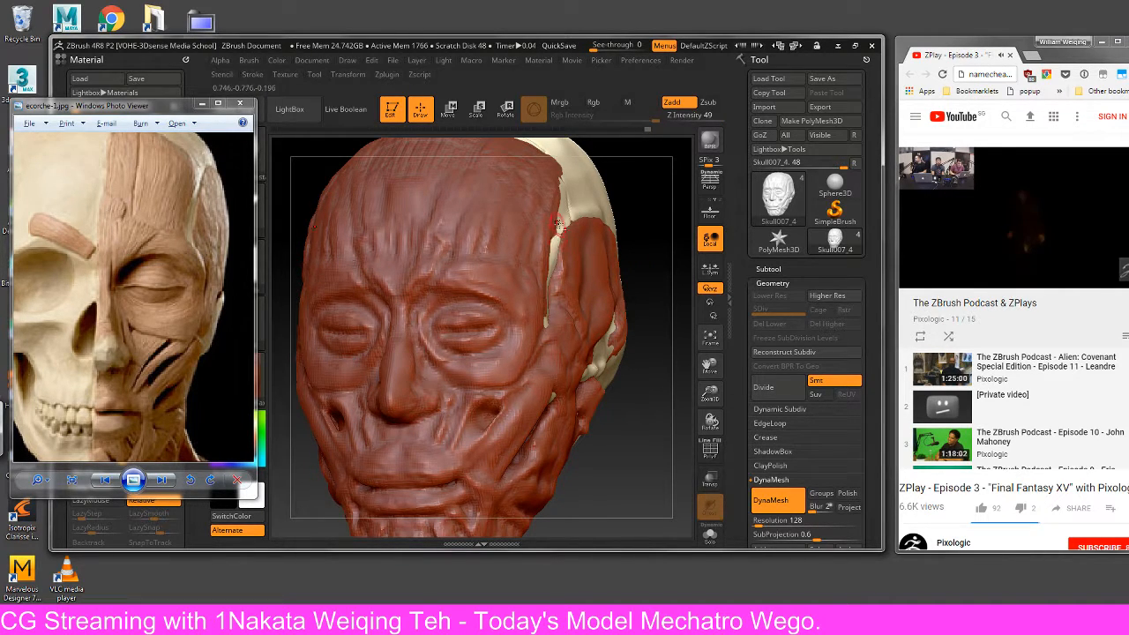
- Sculpt the muscle strips beside the nose that run down the cheek to the upper lip
left_click_drag(651, 210, 581, 262)
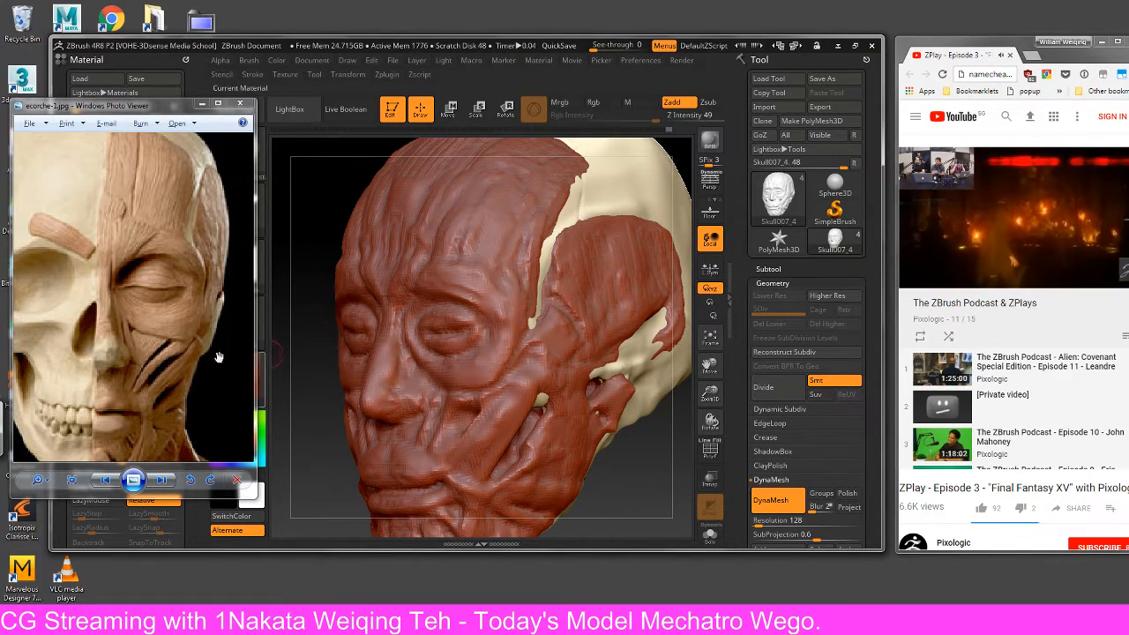
left_click_drag(654, 482, 470, 337)
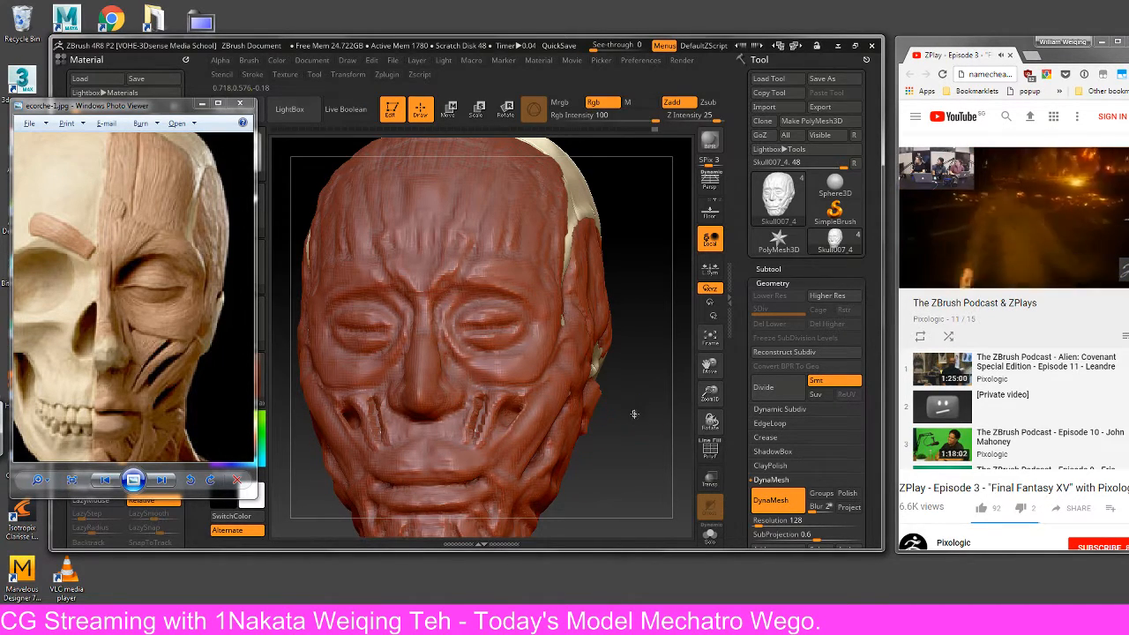
left_click_drag(618, 440, 592, 342, "alt")
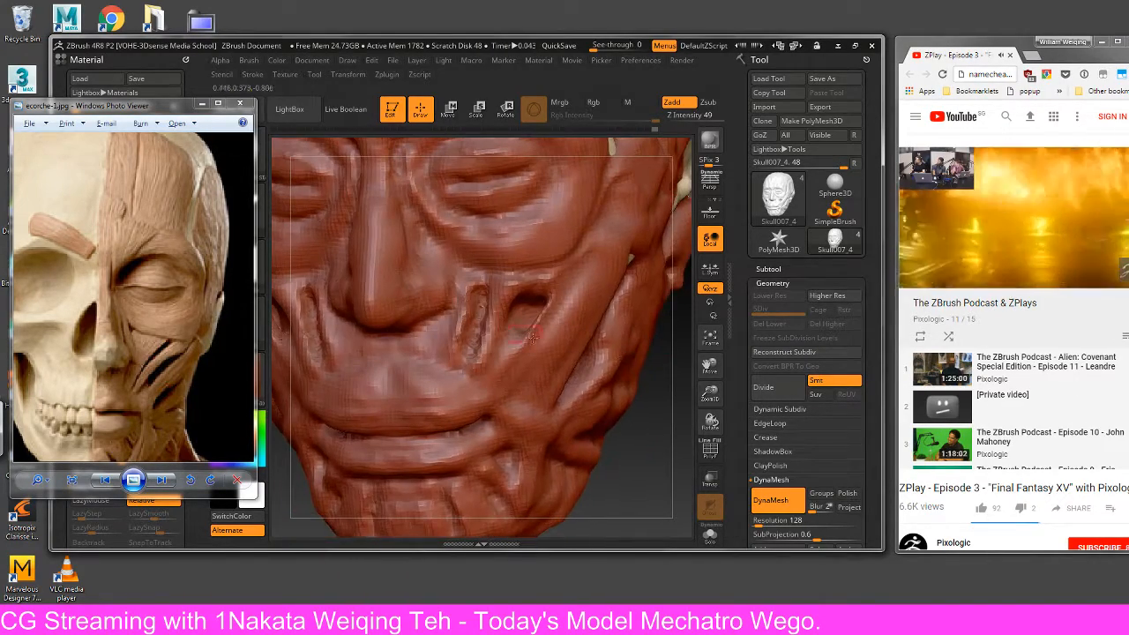
left_click_drag(464, 295, 455, 364)
left_click_drag(503, 302, 478, 365)
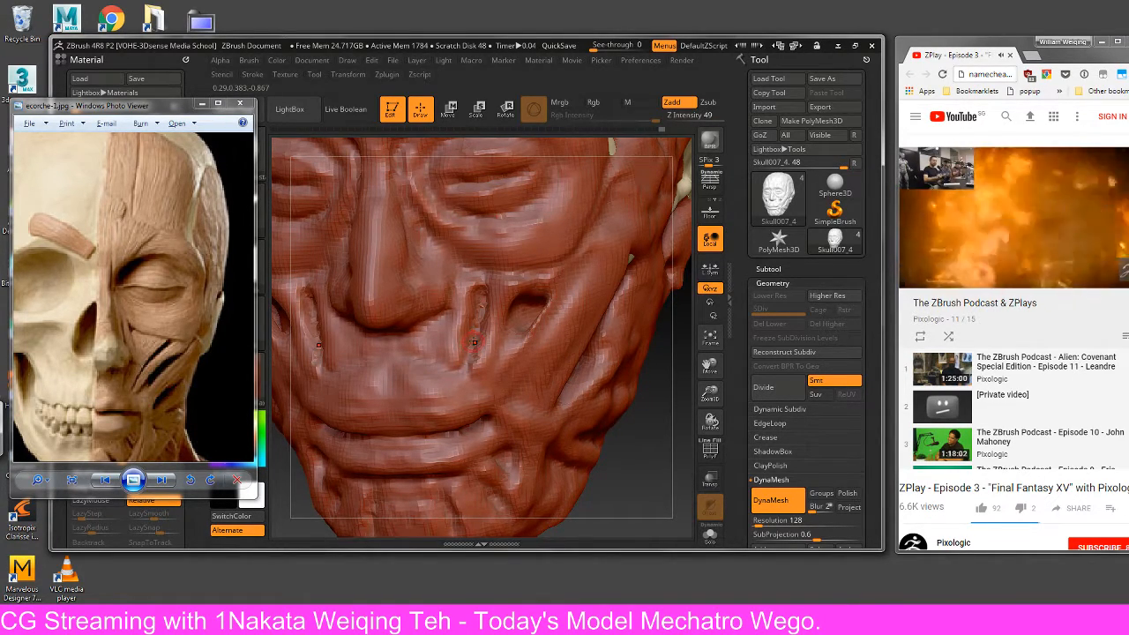
- Lower the system speaker volume slightly
left_click(1059, 620)
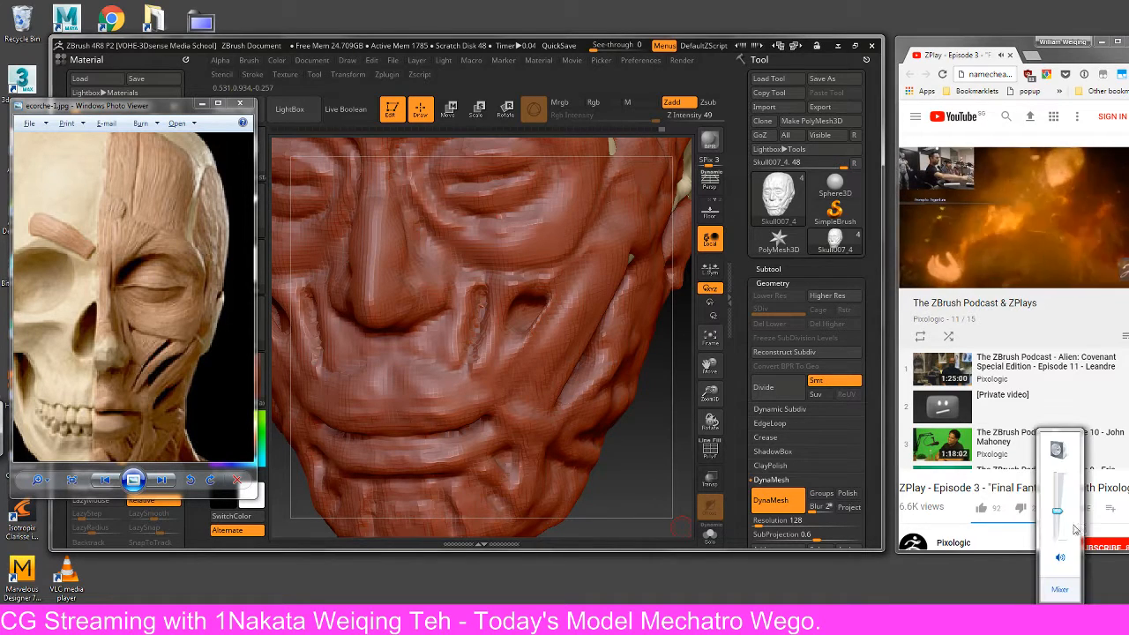
left_click_drag(1055, 510, 1057, 522)
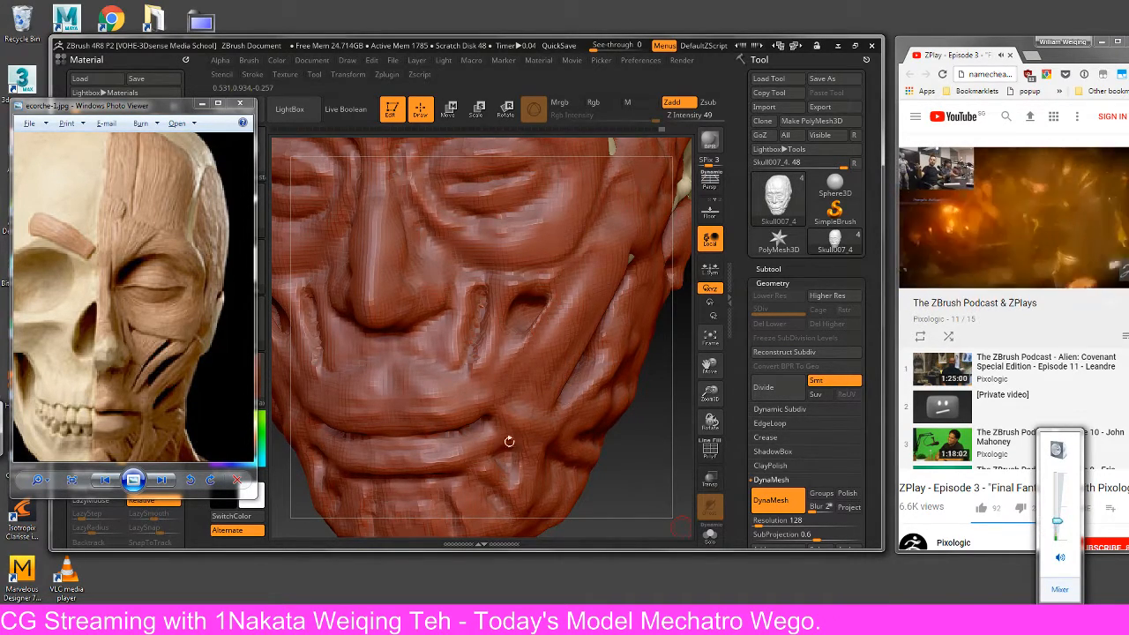
- Bring up OBS Studio to check the stream, and minimize it again
left_click(434, 620)
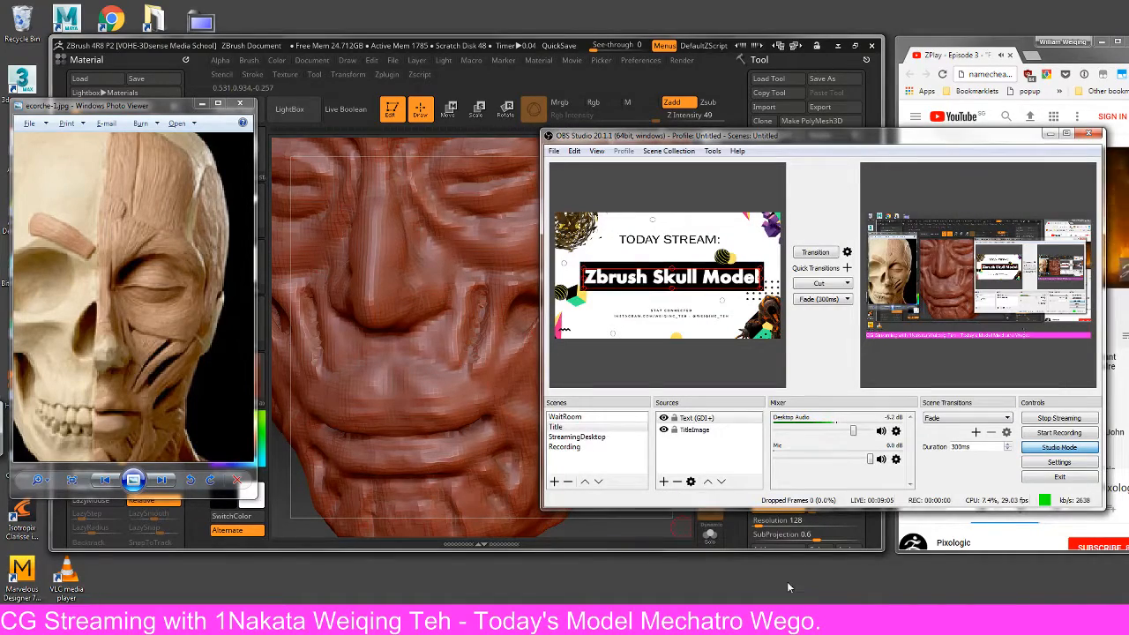
left_click(776, 549)
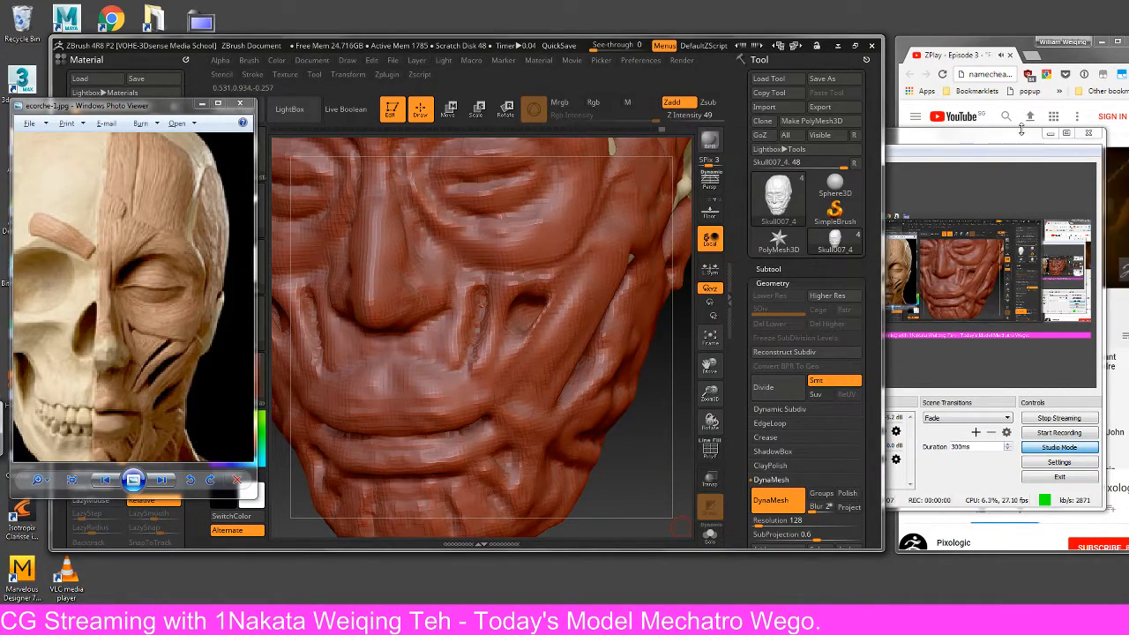
left_click(1049, 133)
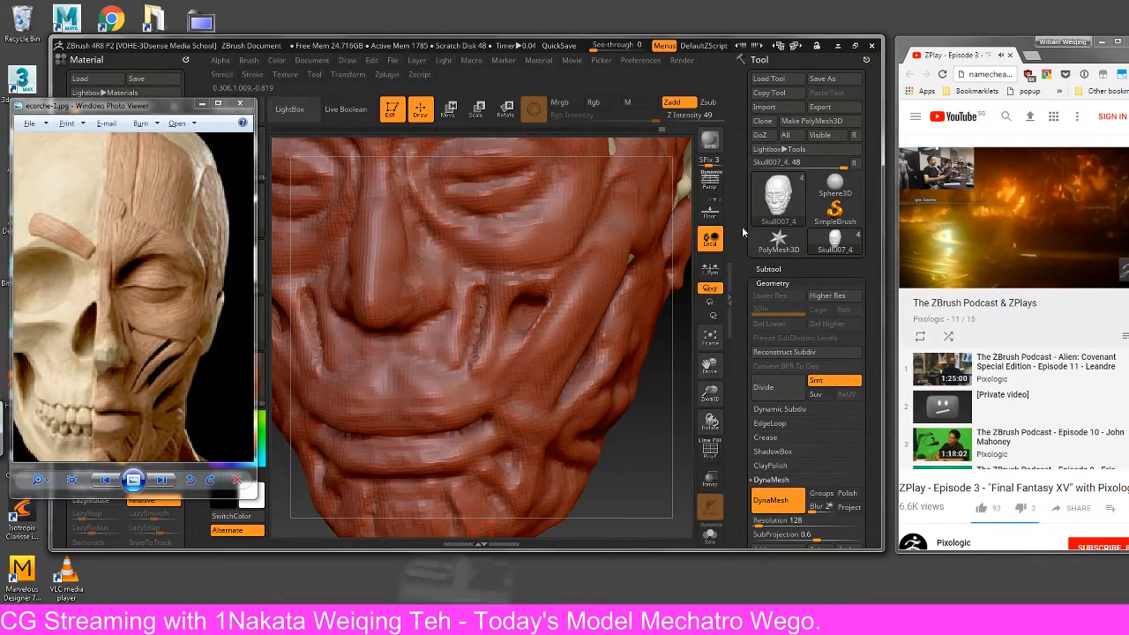
- Restore the OBS Studio window, move it low over the middle of the desktop, and bring ZBrush in front of it
left_click(454, 621)
left_click_drag(785, 139, 507, 230)
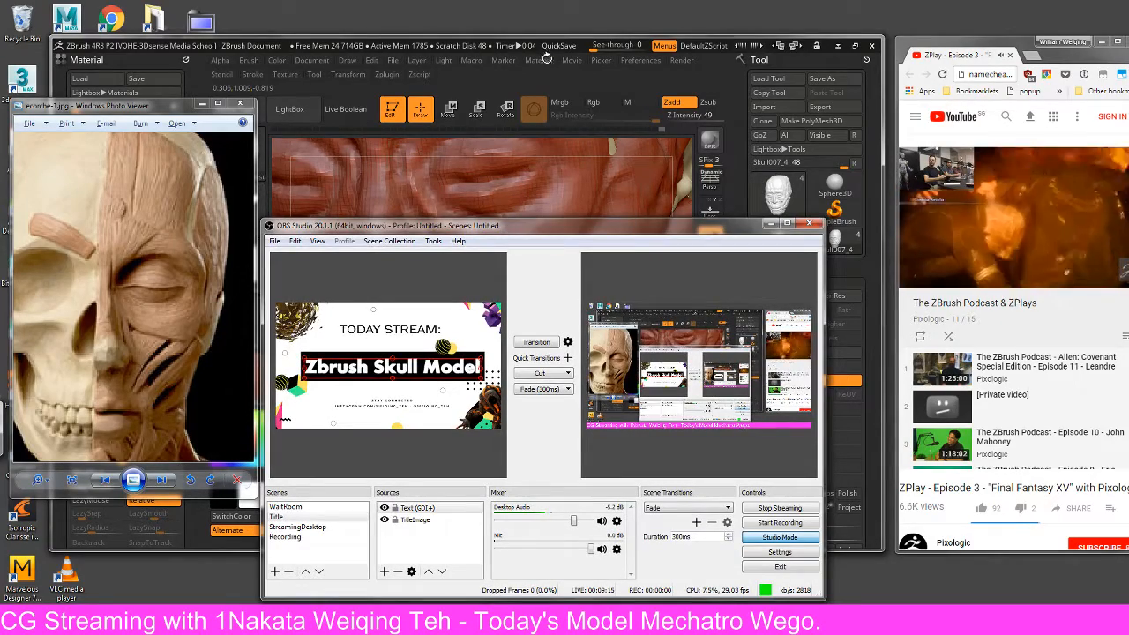
left_click(559, 79)
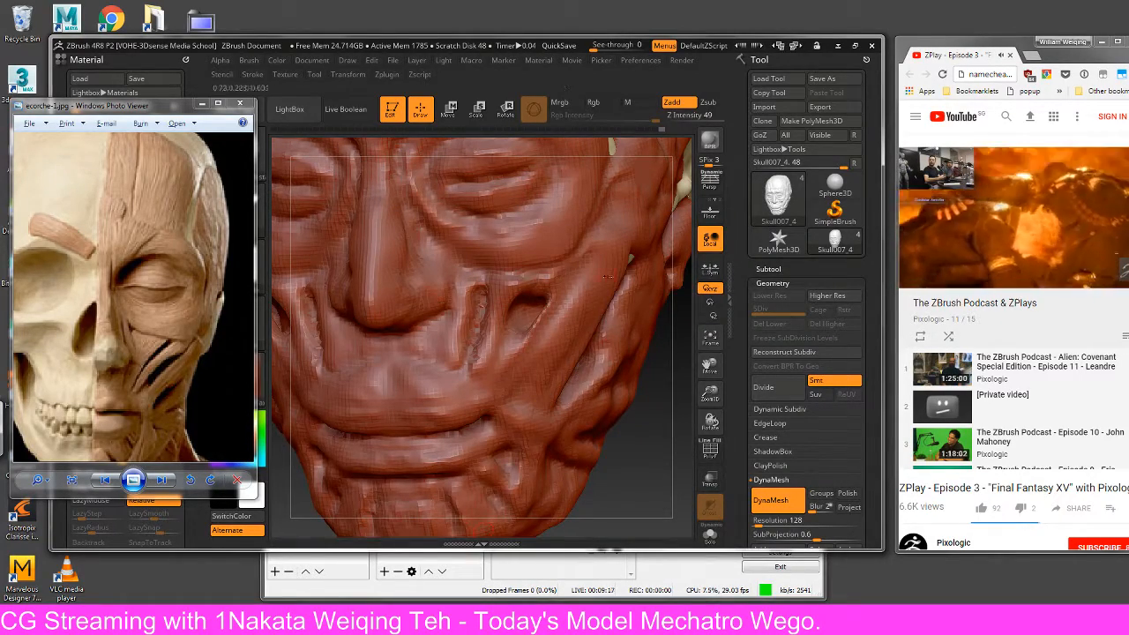
- Extend the ZBrush window down to just above the OBS status bar and widen it to meet the ZPlay window
left_click_drag(657, 549, 657, 573)
mouse_move(638, 457)
left_mouse_down()
mouse_move(677, 525)
mouse_move(527, 466)
left_mouse_up()
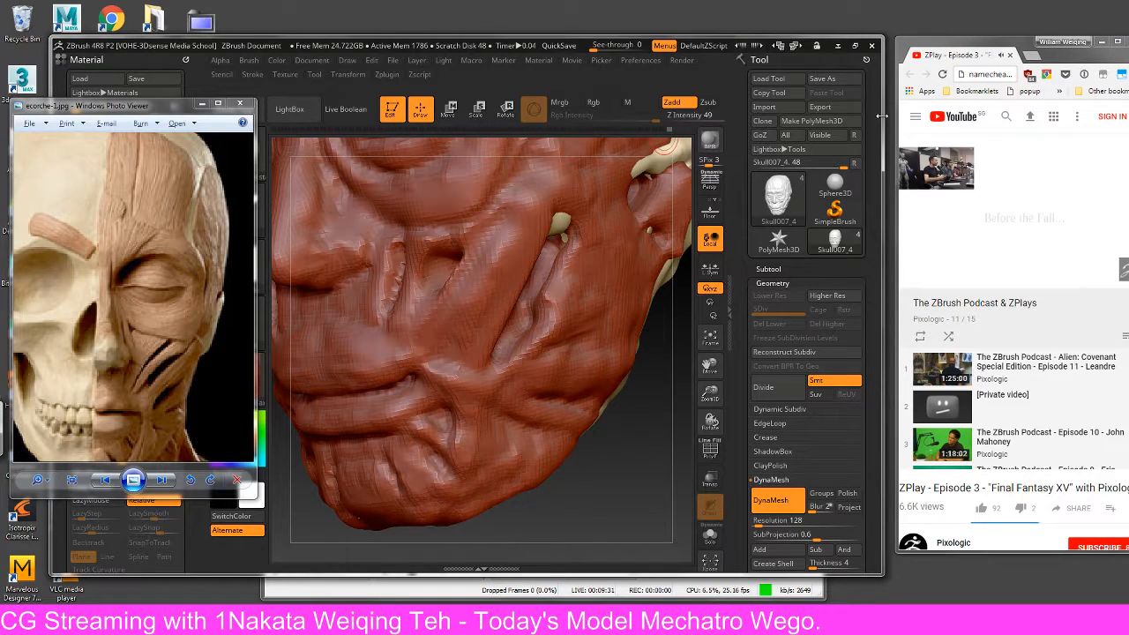
left_click_drag(884, 167, 901, 177)
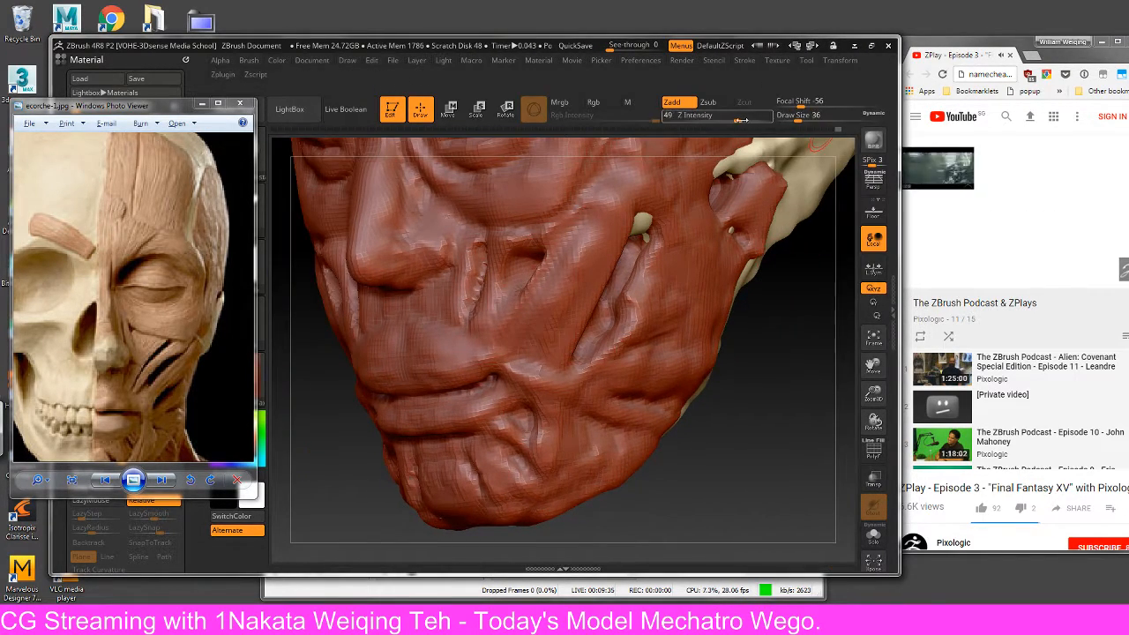
- Set the brush's Z Intensity to 68, build up the muscle at the mouth corner, and carve the hollow below the cheek
left_click_drag(736, 120, 750, 119)
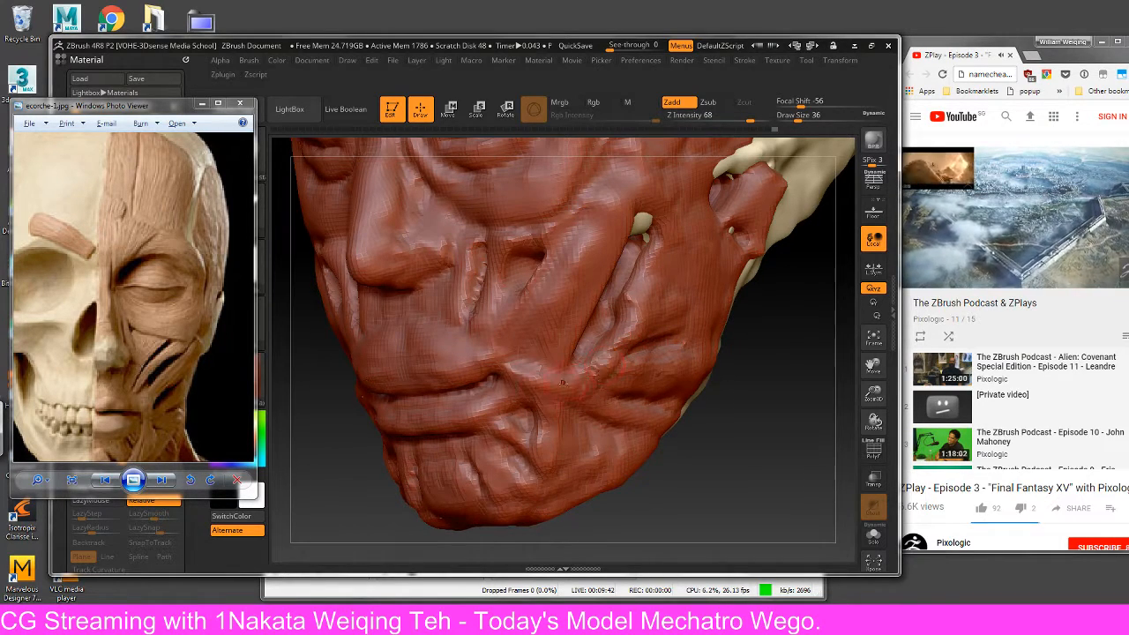
left_click_drag(523, 376, 569, 396)
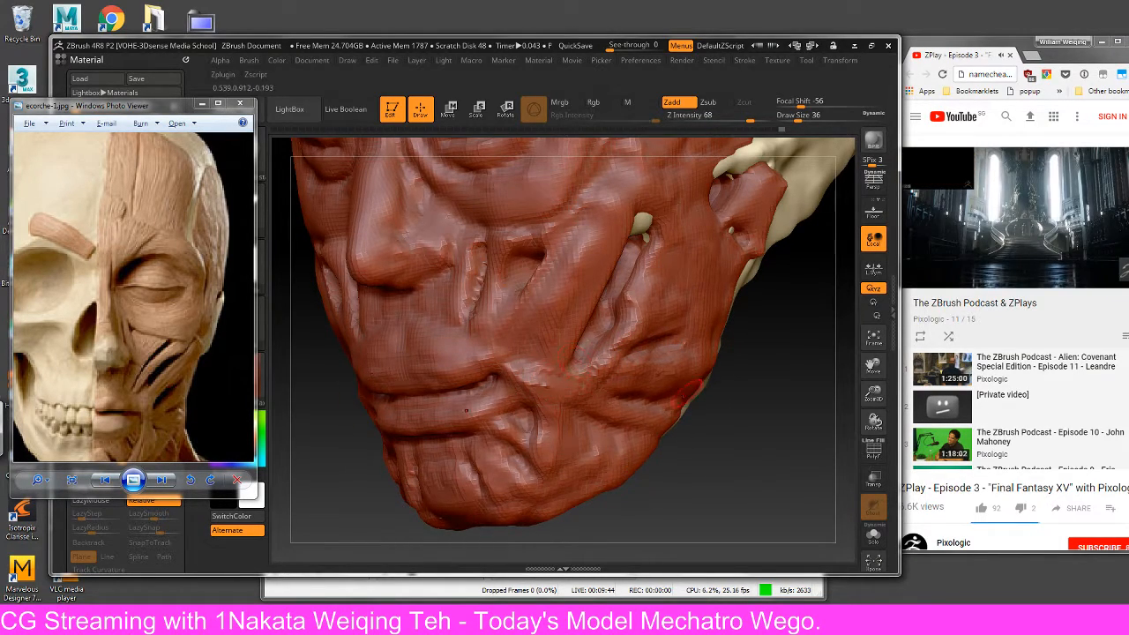
mouse_move(716, 398)
left_mouse_down()
mouse_move(771, 426)
mouse_move(741, 407)
left_mouse_up()
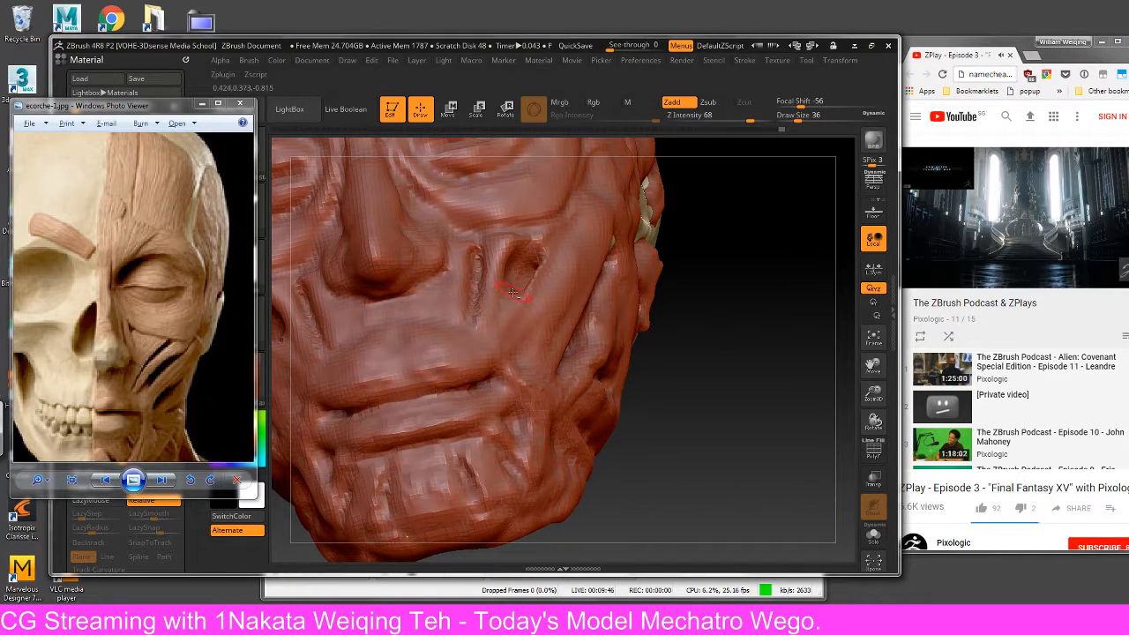
left_click_drag(510, 304, 517, 275, "alt")
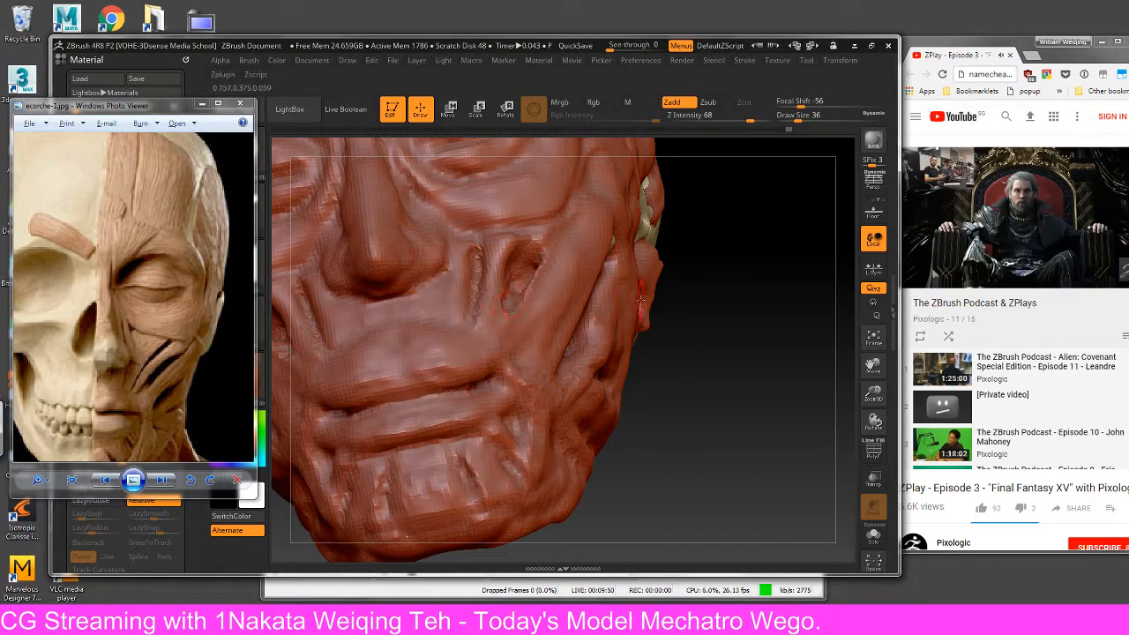
- Carve the hollows between the cheek muscle strips beside the nose deeper
left_click_drag(705, 291, 709, 360)
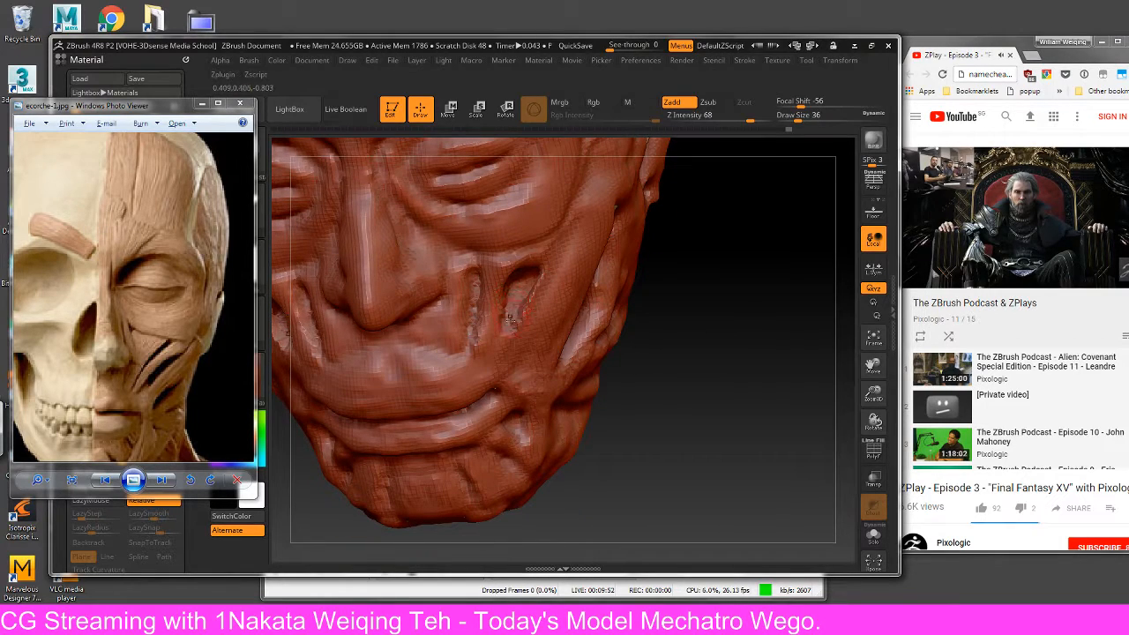
mouse_move(510, 318)
left_mouse_down("alt")
mouse_move(508, 335)
mouse_move(509, 318)
left_mouse_up("alt")
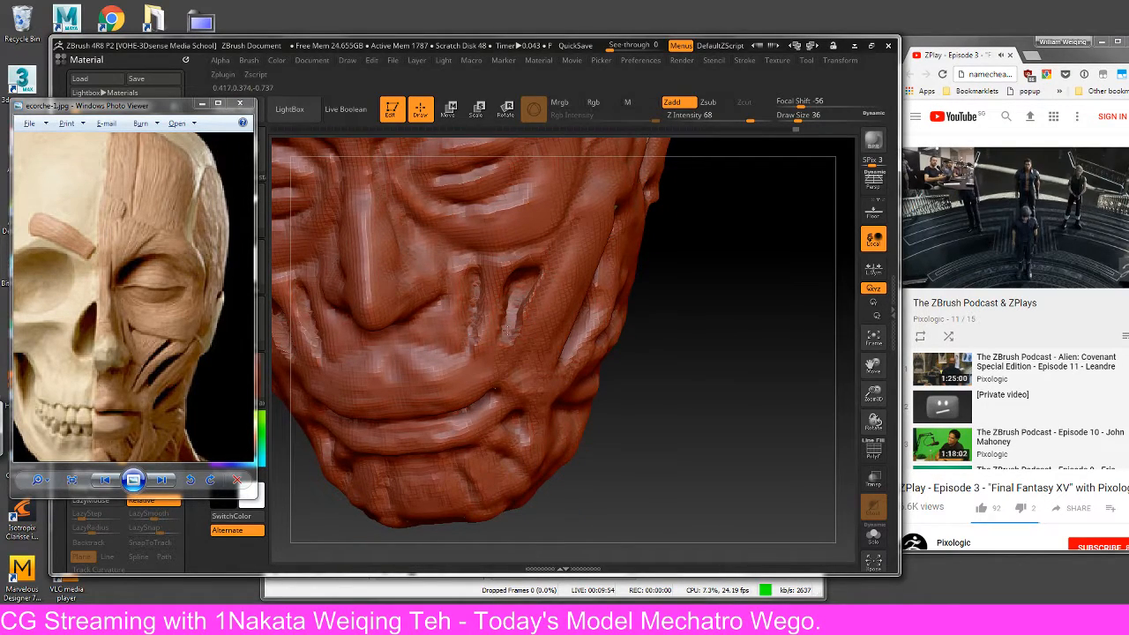
mouse_move(661, 324)
left_mouse_down()
mouse_move(693, 335)
mouse_move(708, 315)
left_mouse_up()
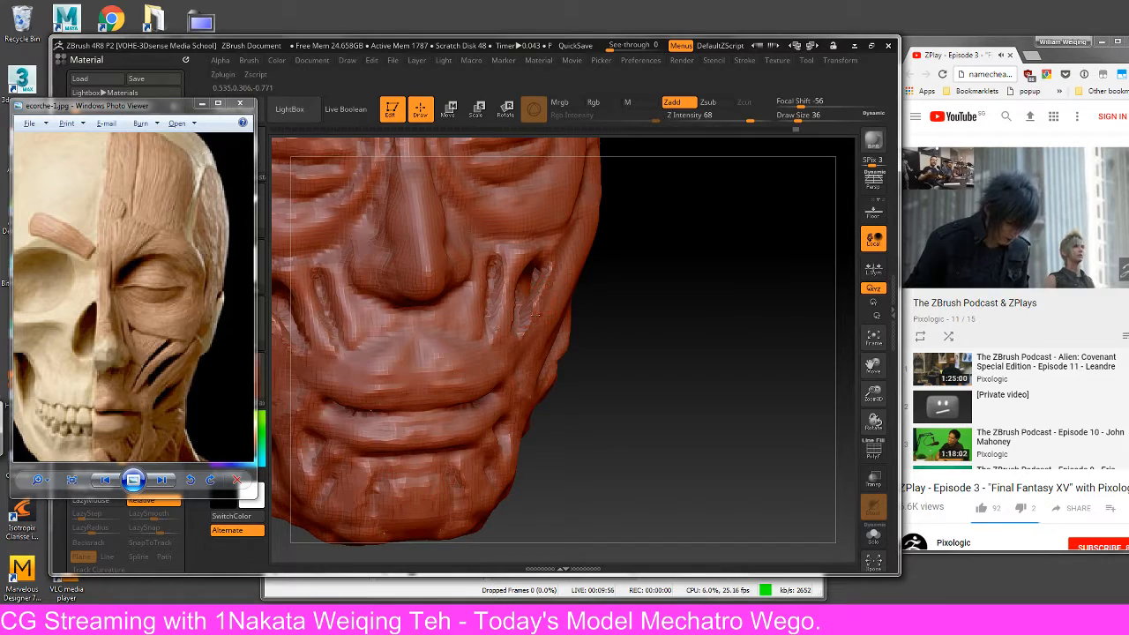
left_click_drag(540, 275, 522, 349, "alt")
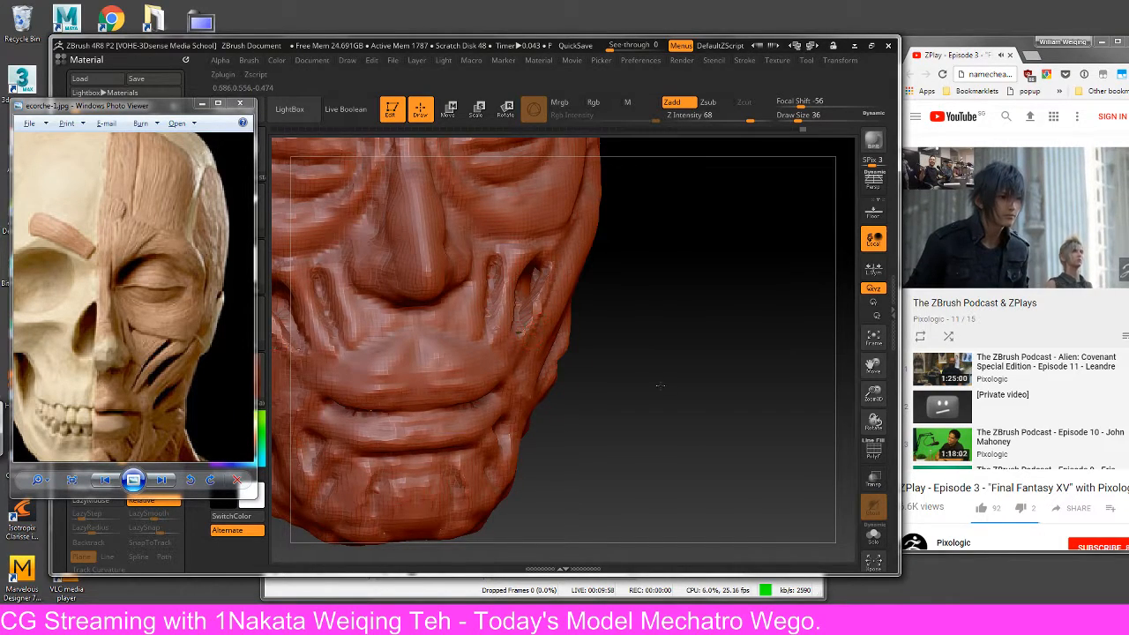
- Build up the broad muscle band running from the cheekbone down to the mouth corner
left_click_drag(660, 385, 599, 295)
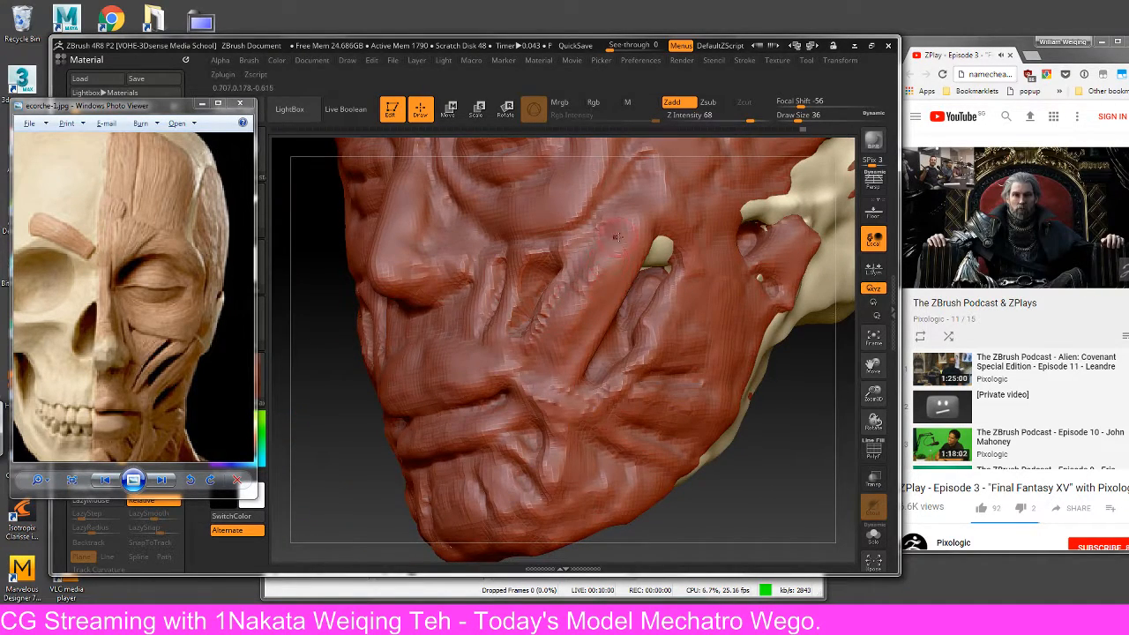
left_click_drag(616, 248, 560, 356)
left_click_drag(599, 248, 546, 349)
mouse_move(598, 261)
left_mouse_down()
mouse_move(559, 360)
mouse_move(581, 308)
left_mouse_up()
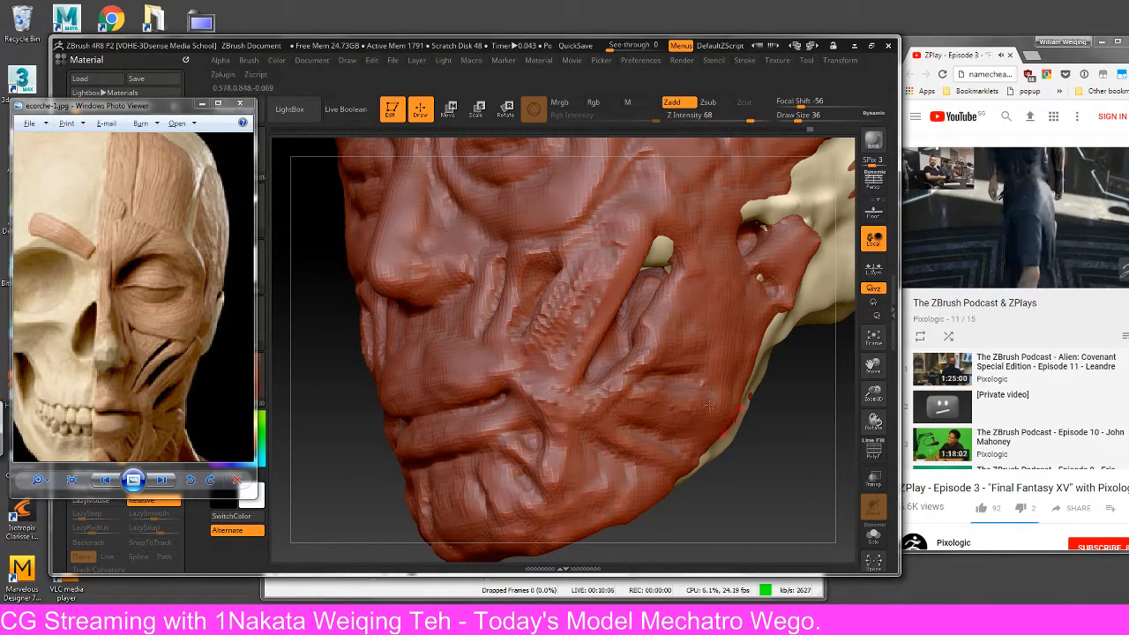
left_click_drag(773, 463, 756, 402)
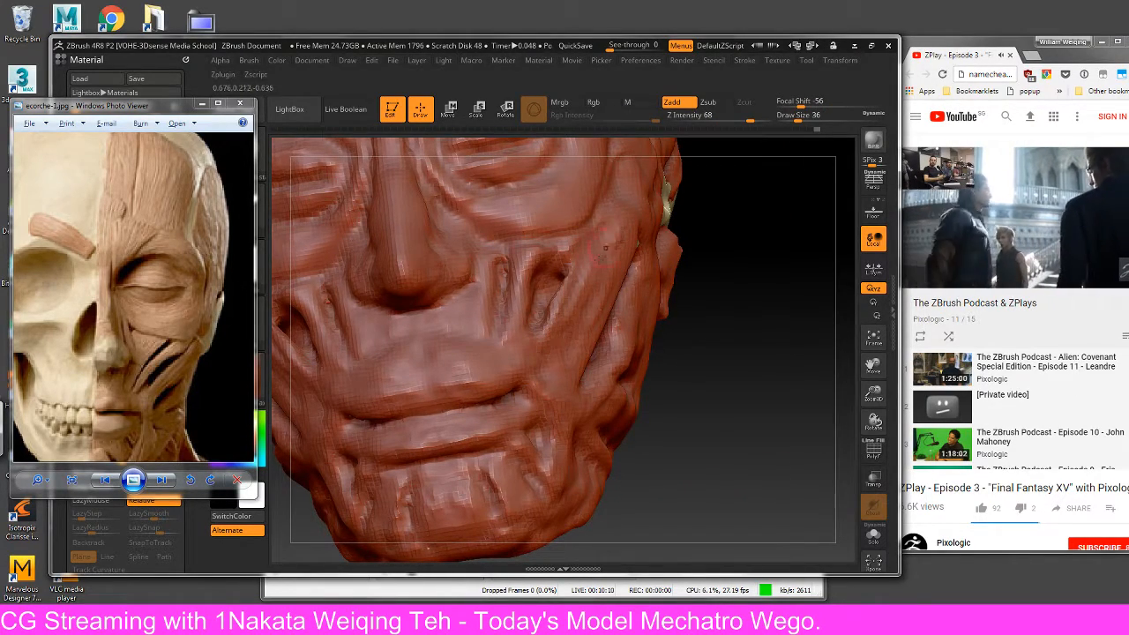
- Carve the narrow slit beside the nose down to the bone and build up the muscle along its inner edge
mouse_move(756, 349)
left_mouse_down()
mouse_move(756, 399)
mouse_move(796, 374)
left_mouse_up()
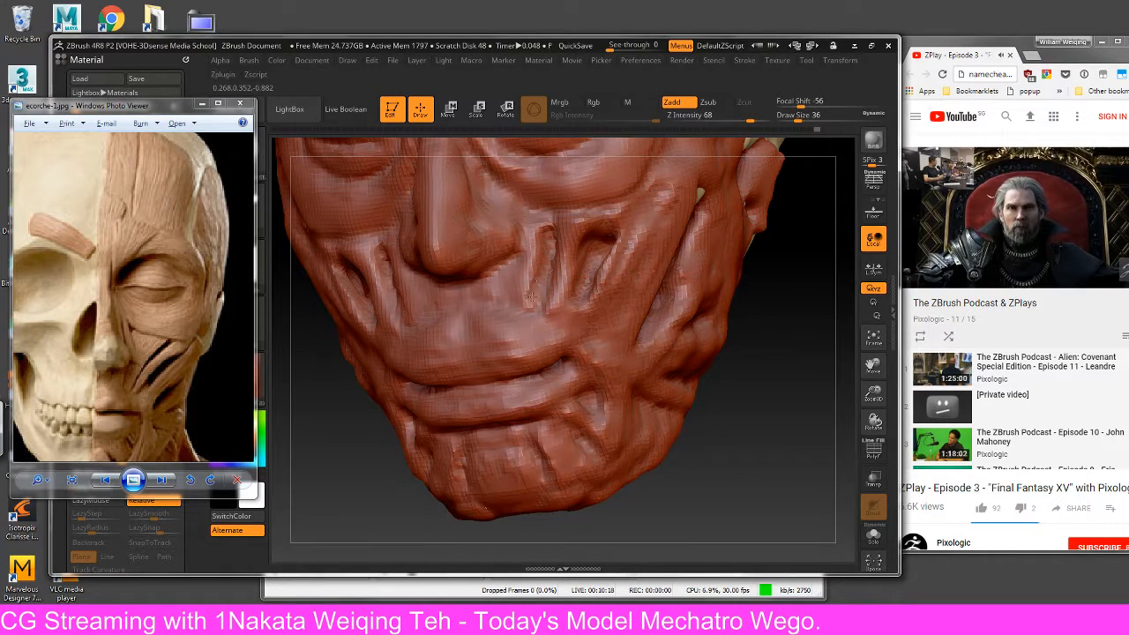
left_click_drag(545, 246, 531, 300, "alt")
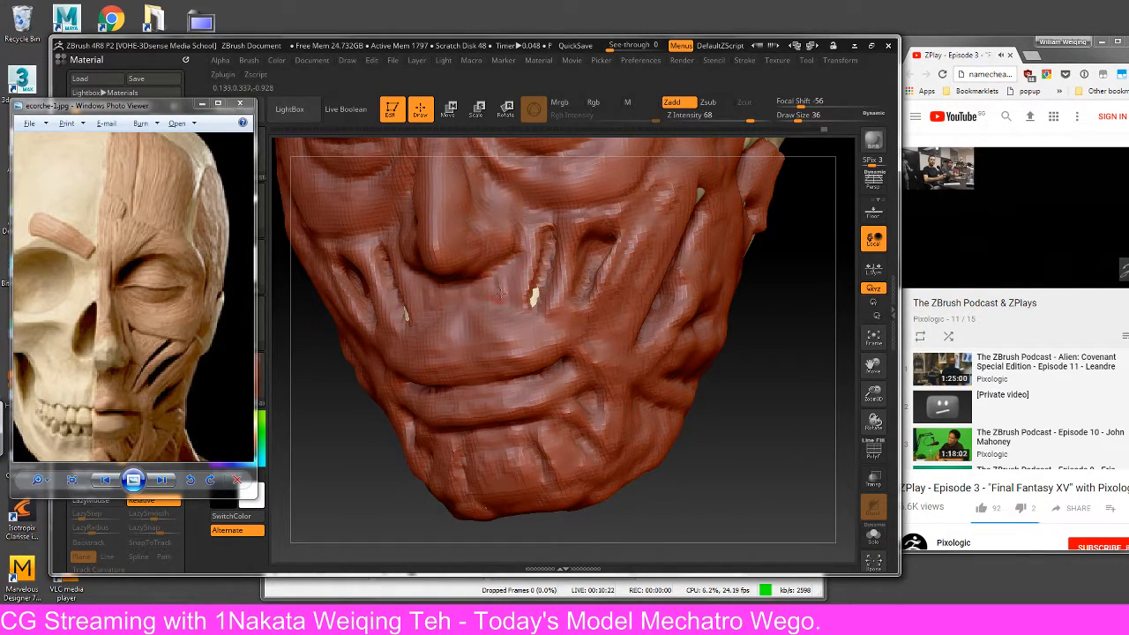
left_click_drag(527, 265, 518, 298)
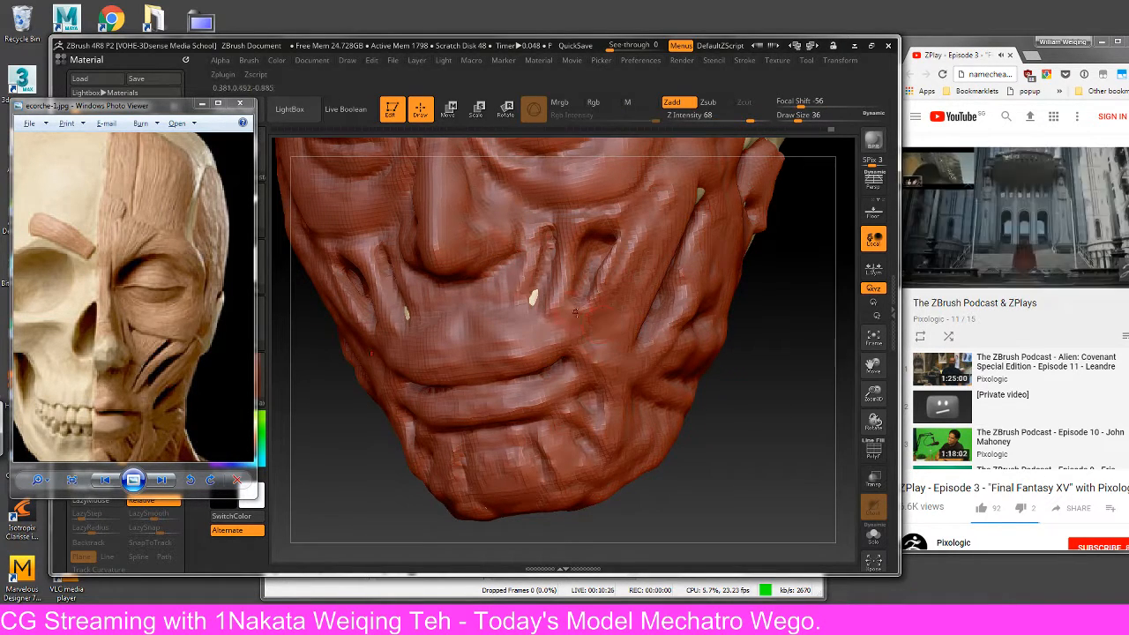
left_click_drag(767, 403, 794, 386)
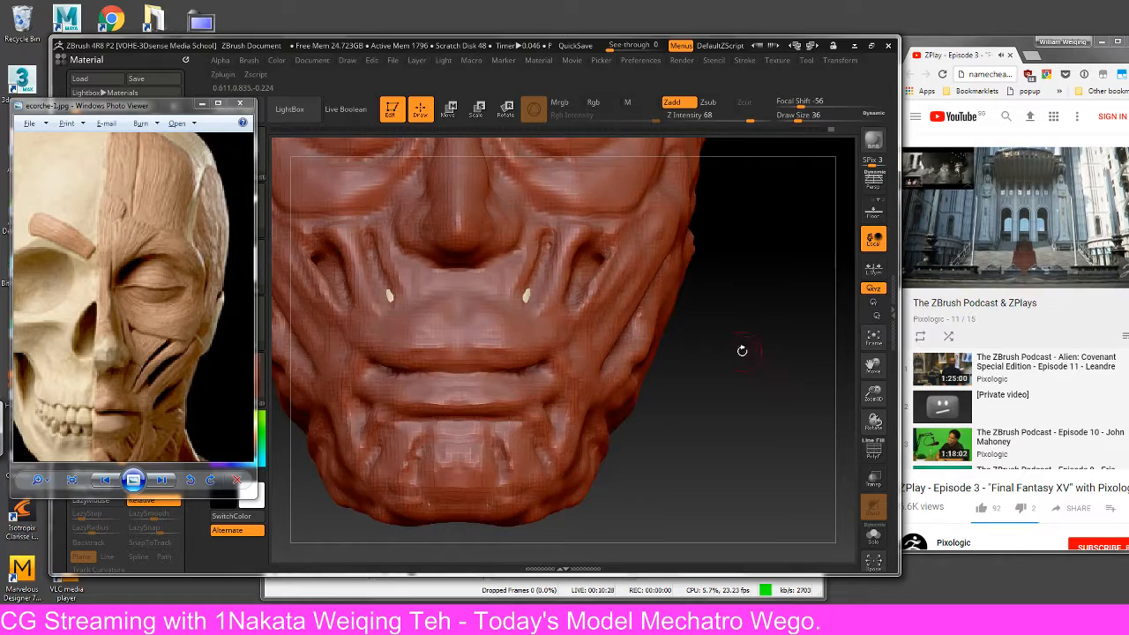
- Fill the small holes in the muscle between the nose and upper lip, and smooth that area
left_click_drag(742, 350, 776, 364, "alt")
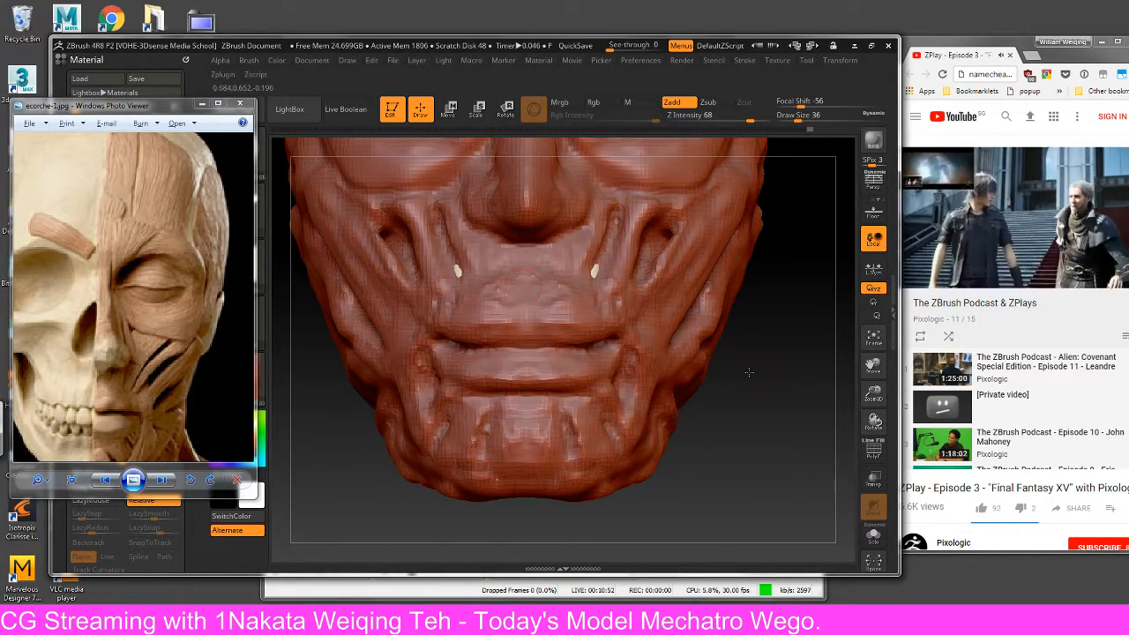
left_click_drag(748, 373, 551, 291)
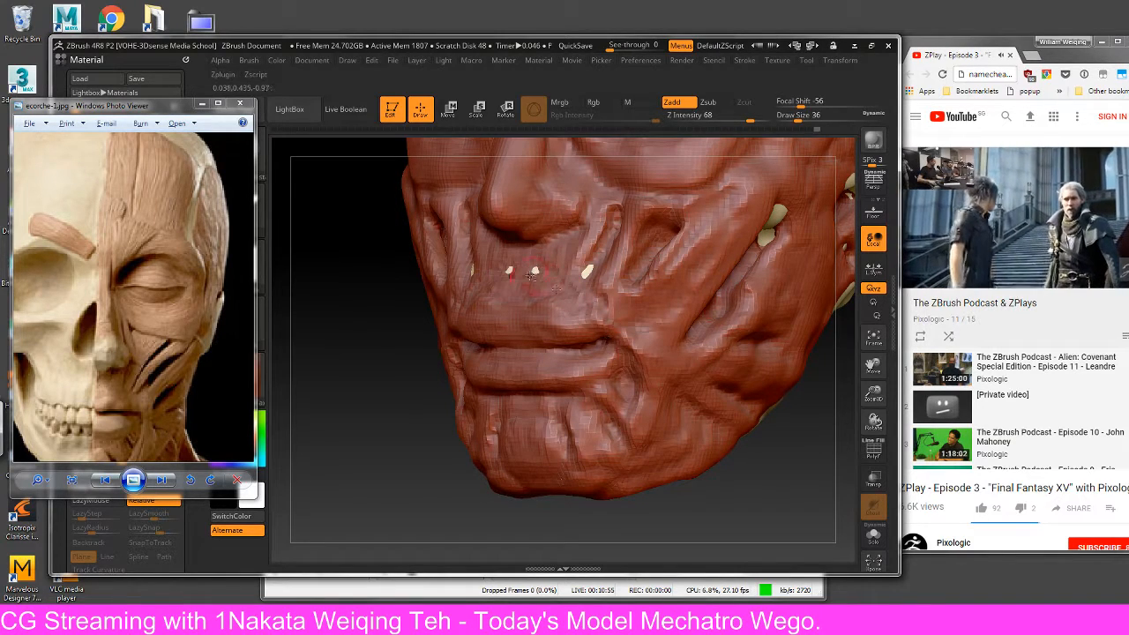
left_click_drag(532, 275, 536, 268)
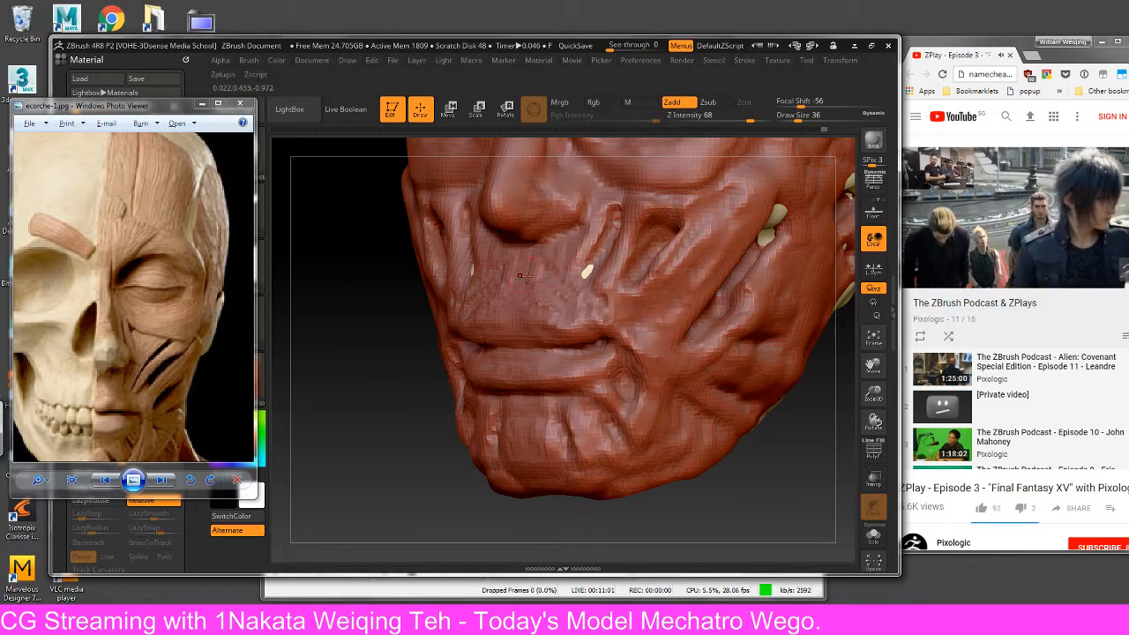
mouse_move(530, 278)
left_mouse_down("shift")
mouse_move(549, 287)
mouse_move(540, 294)
left_mouse_up("shift")
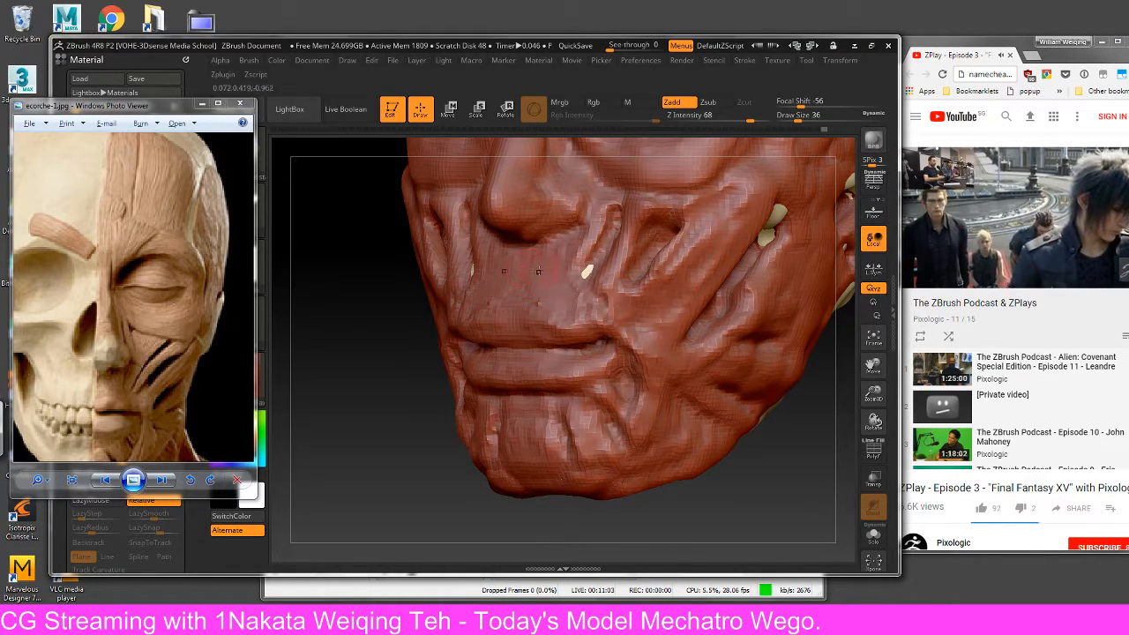
mouse_move(722, 469)
left_mouse_down()
mouse_move(781, 457)
mouse_move(724, 449)
left_mouse_up()
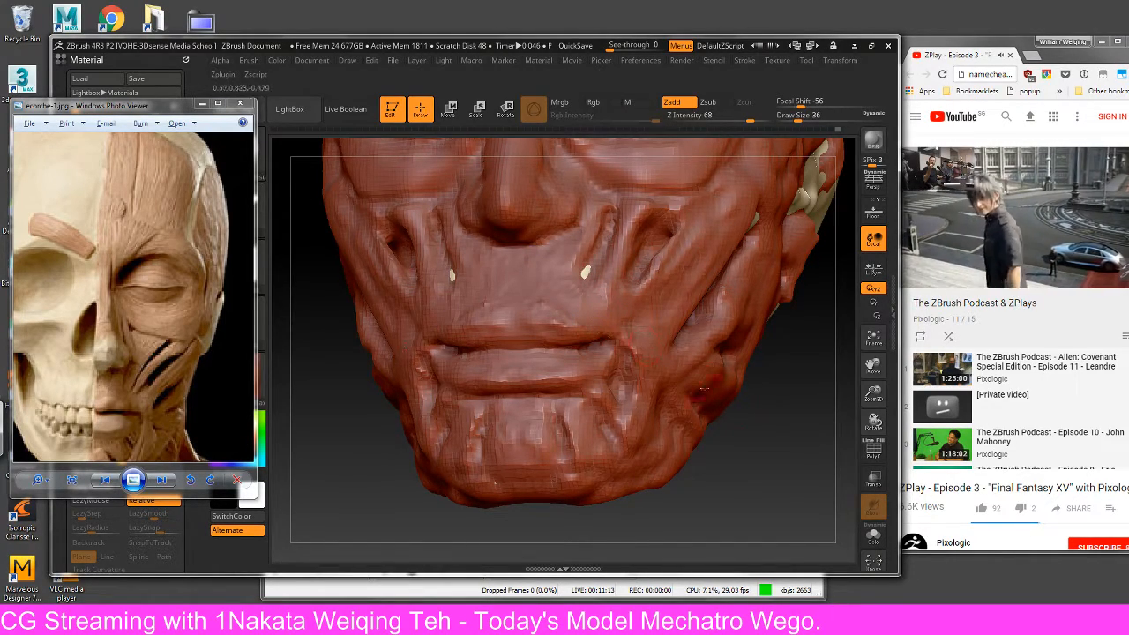
- Build up the mouth corner and the muscle descending from it toward the chin, and smooth the strokes
left_click_drag(781, 448, 666, 467)
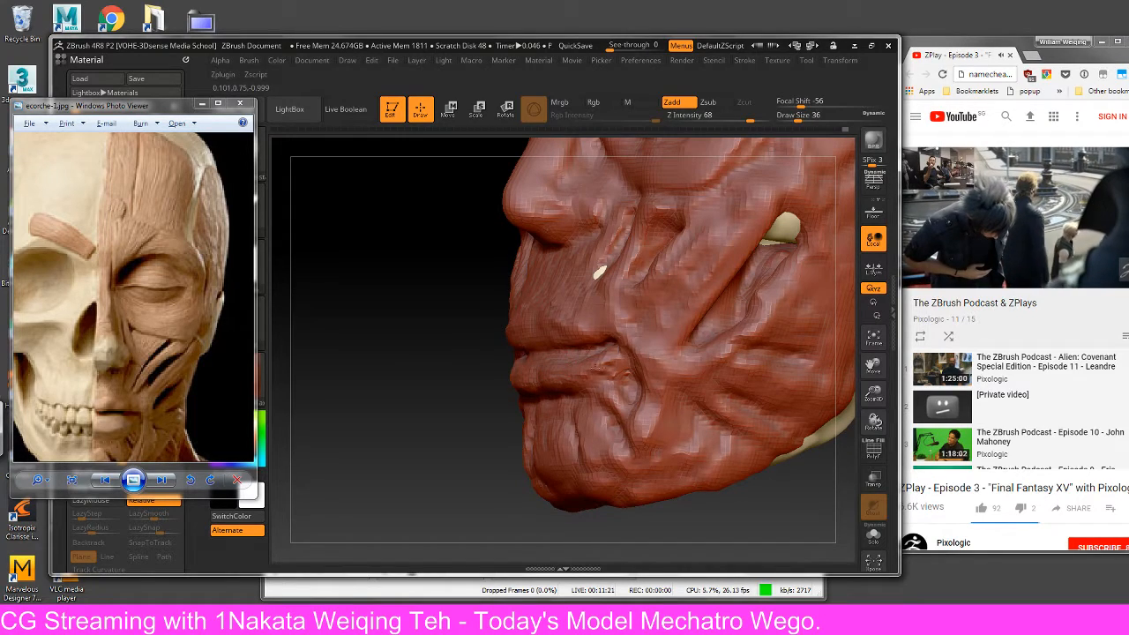
left_click_drag(598, 369, 617, 353)
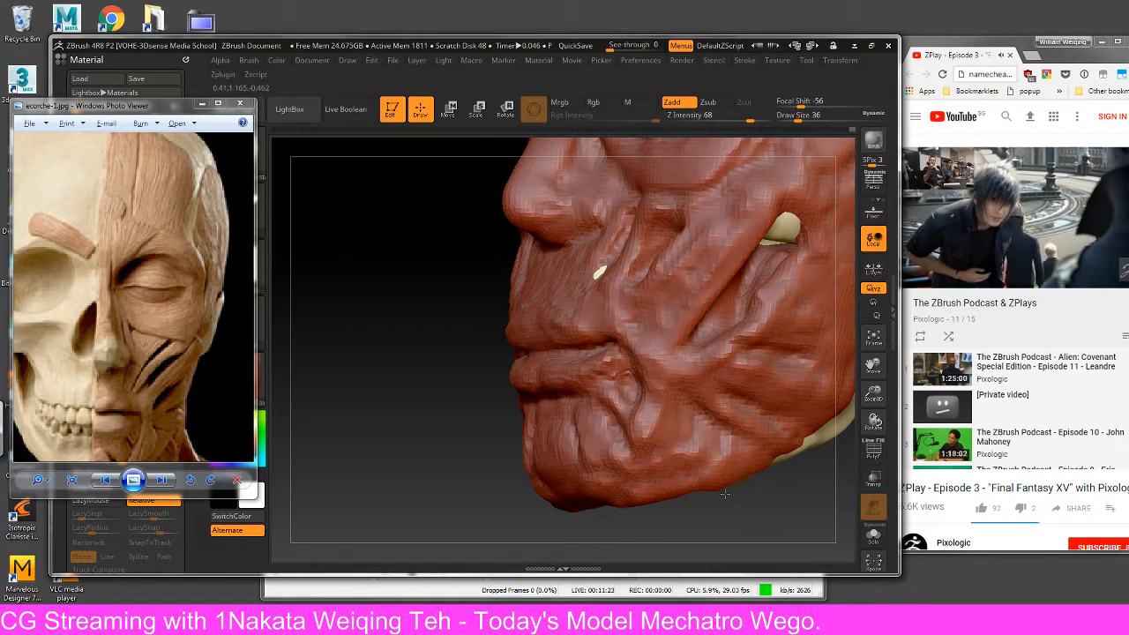
left_click_drag(724, 494, 706, 407)
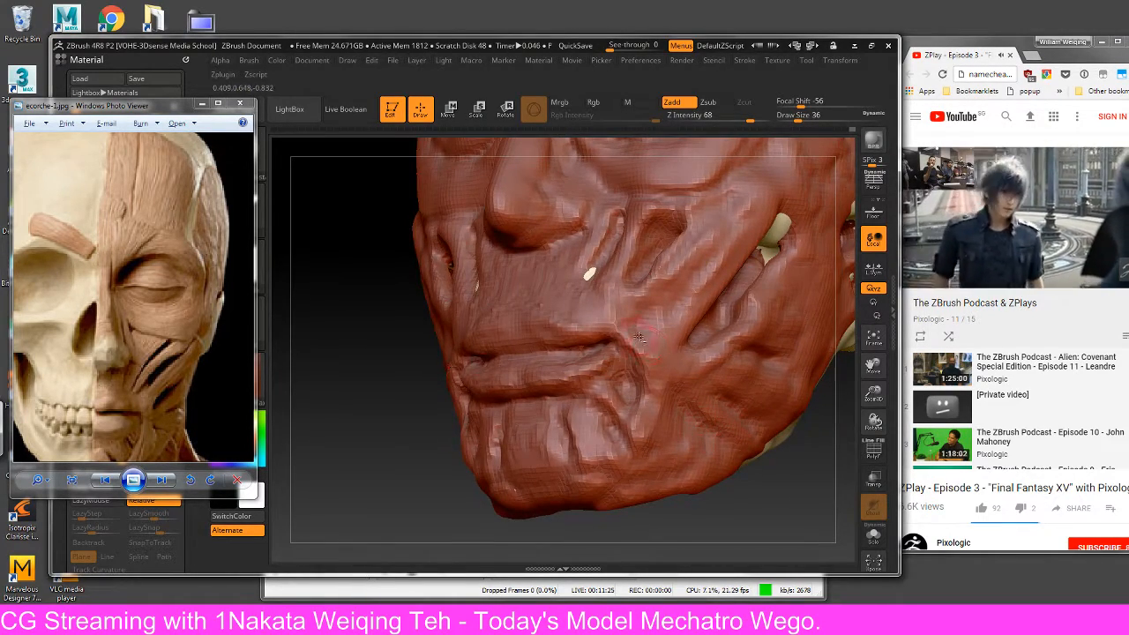
left_click_drag(633, 343, 641, 414)
left_click_drag(654, 343, 638, 436, "shift")
mouse_move(765, 507)
left_mouse_down()
mouse_move(758, 462)
mouse_move(668, 389)
left_mouse_up()
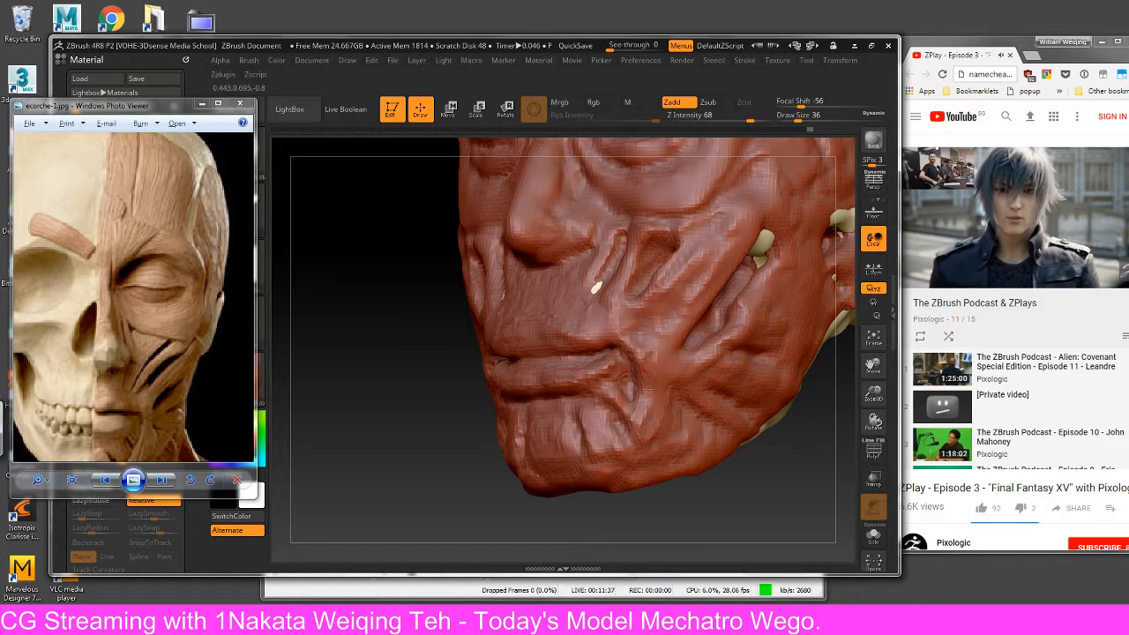
left_click_drag(655, 386, 643, 423, "shift")
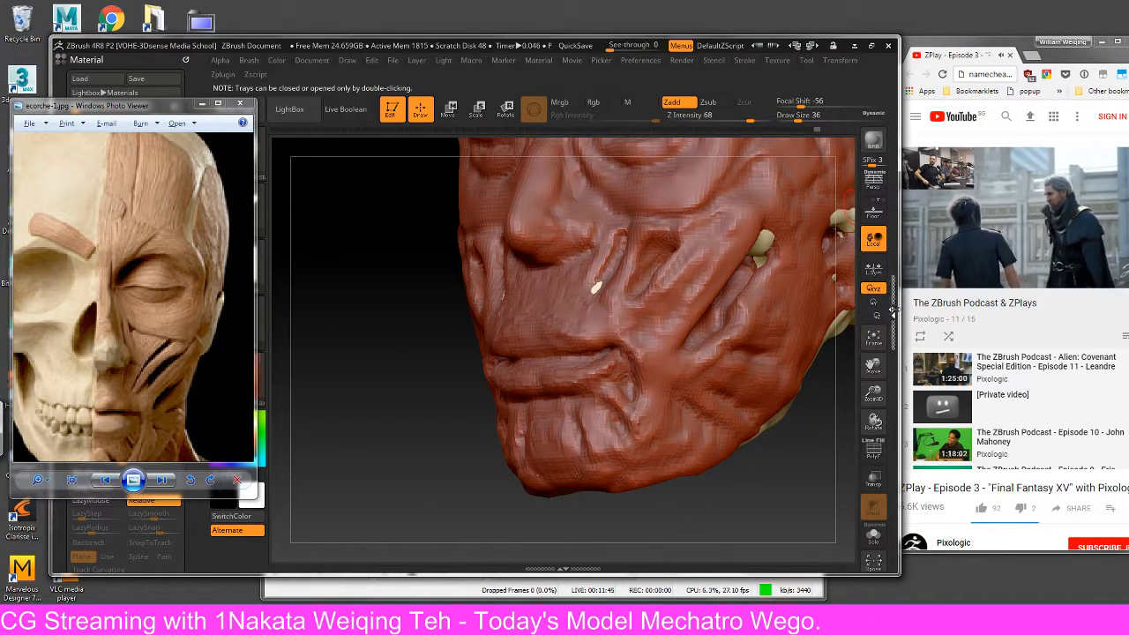
- Save the sculpted tool over the existing FacialMuscles005.ZTL in the 03_FacialMuscles folder
double_click(892, 312)
left_click(842, 79)
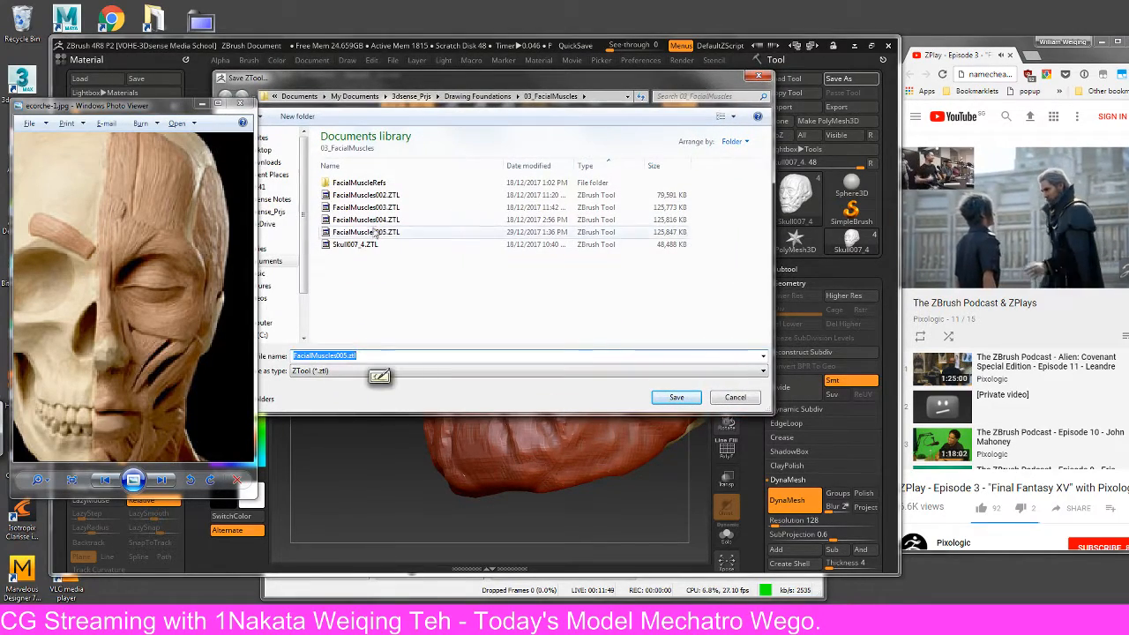
left_click(375, 231)
left_click(675, 397)
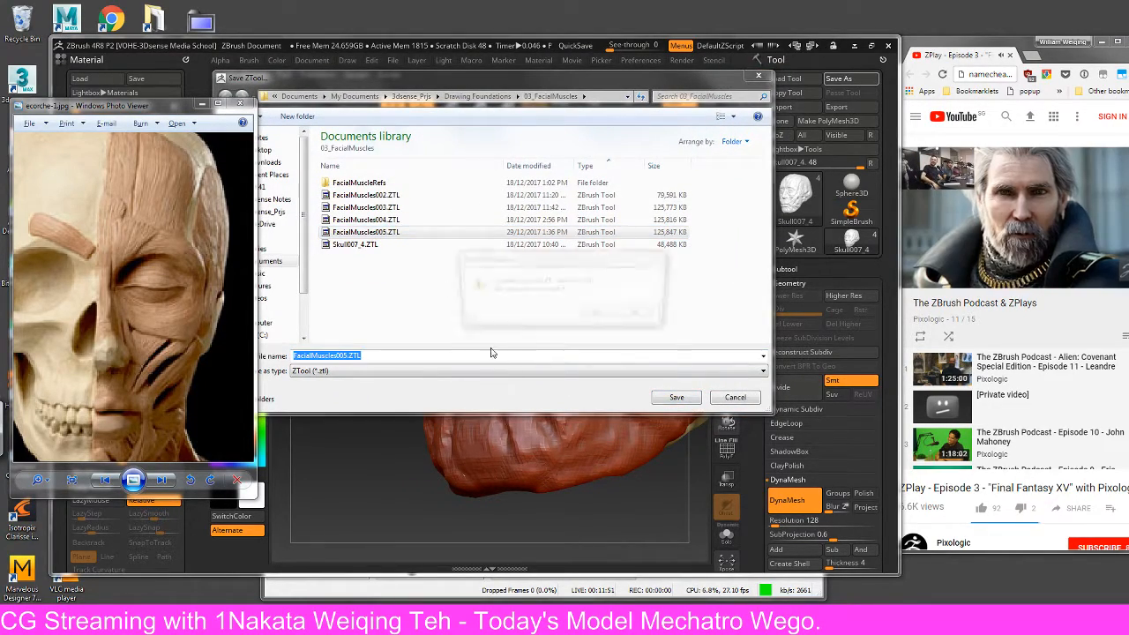
left_click(539, 316)
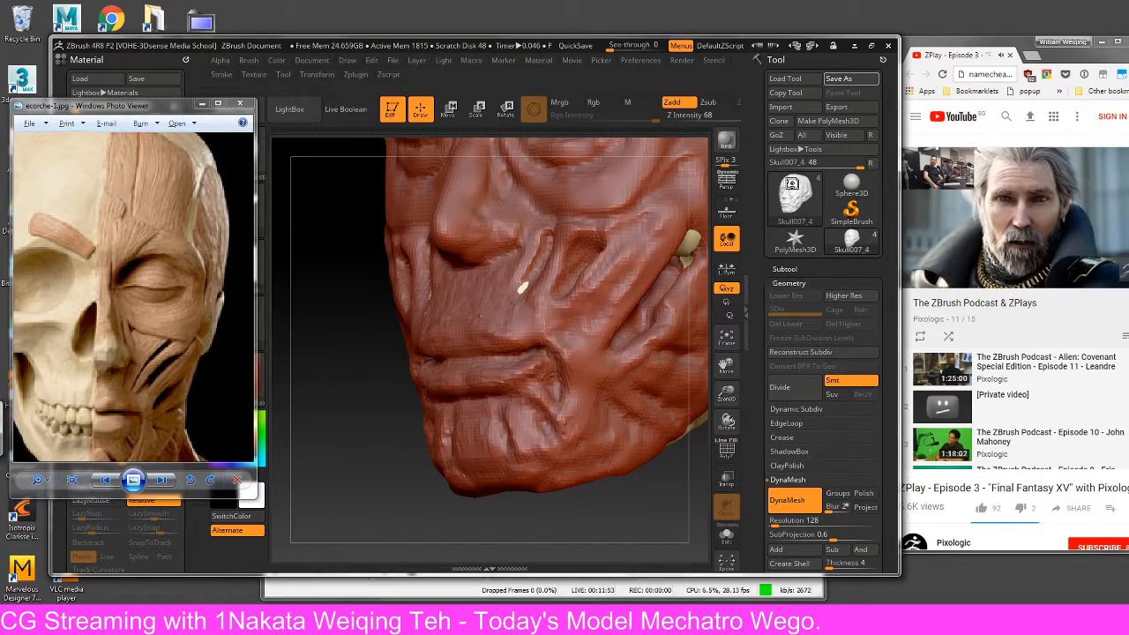
- Narrow the ZBrush window slightly, then bring up OBS Studio to check the stream and minimize it
left_click_drag(899, 170, 896, 171)
left_click_drag(609, 497, 620, 508)
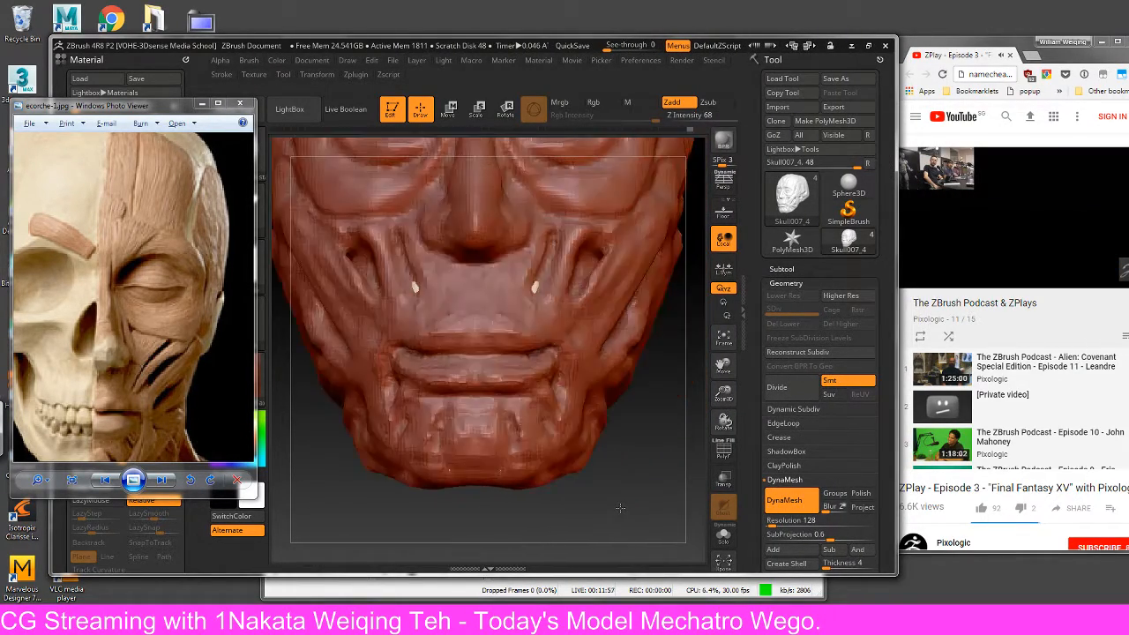
left_click_drag(659, 458, 651, 457)
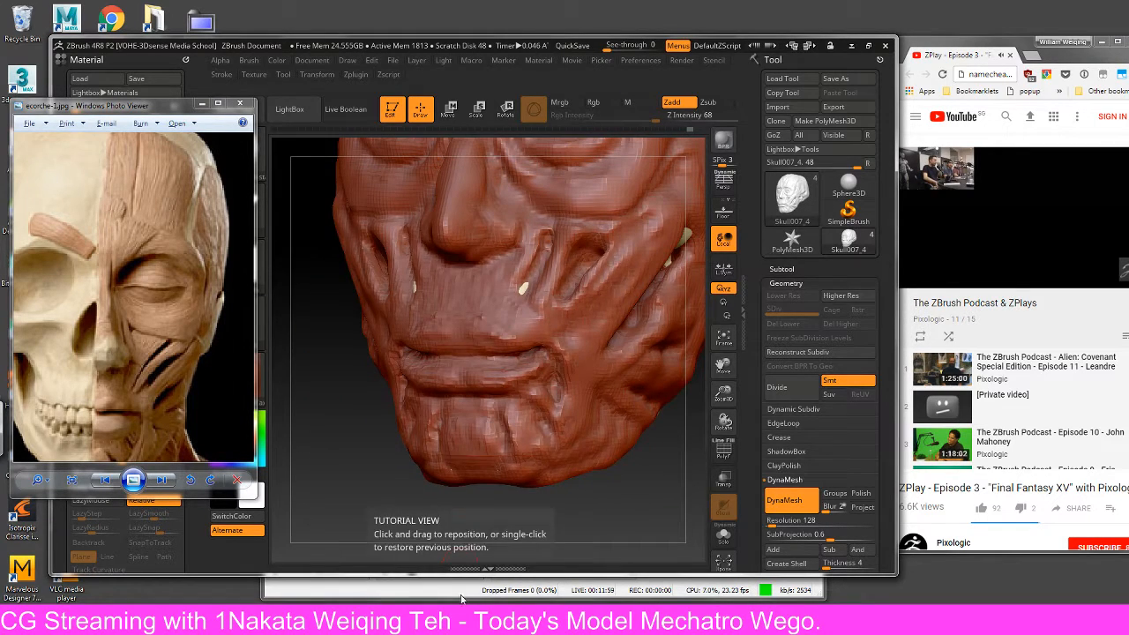
left_click(463, 589)
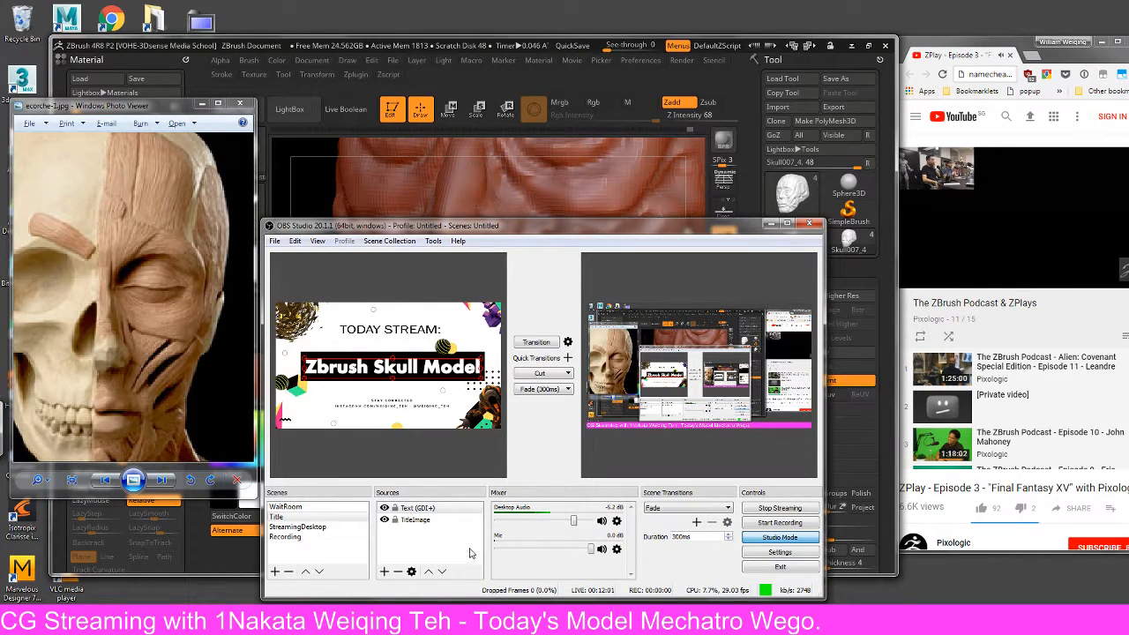
left_click(770, 224)
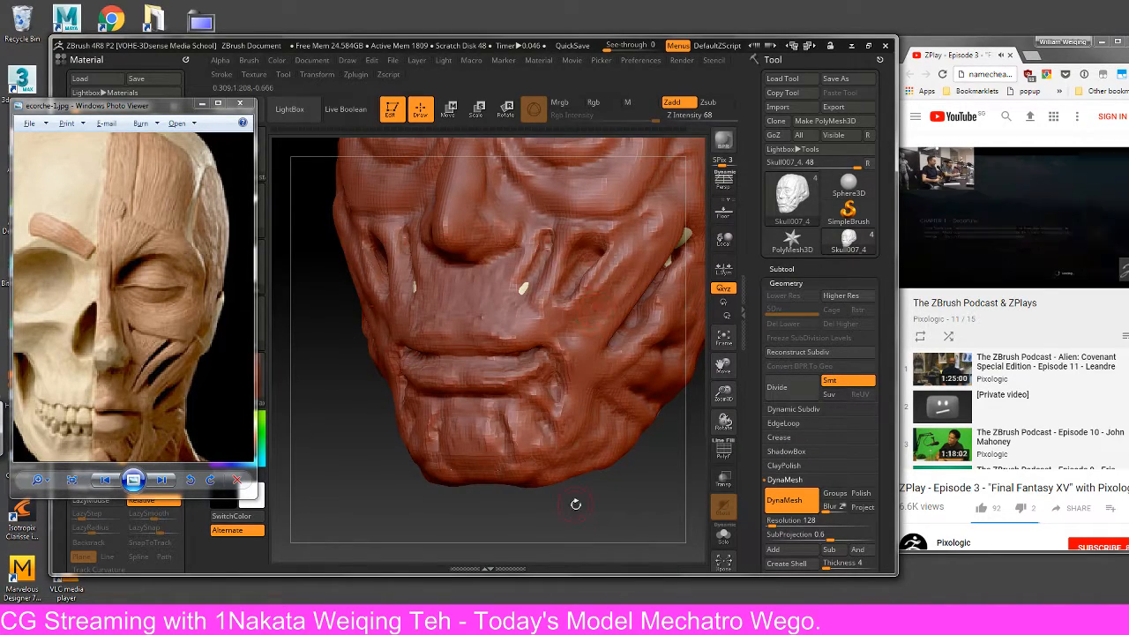
- Carve the gaps between the muscle strips over the lower jaw through to the bone and smooth the strip between them
left_click_drag(574, 504, 626, 411)
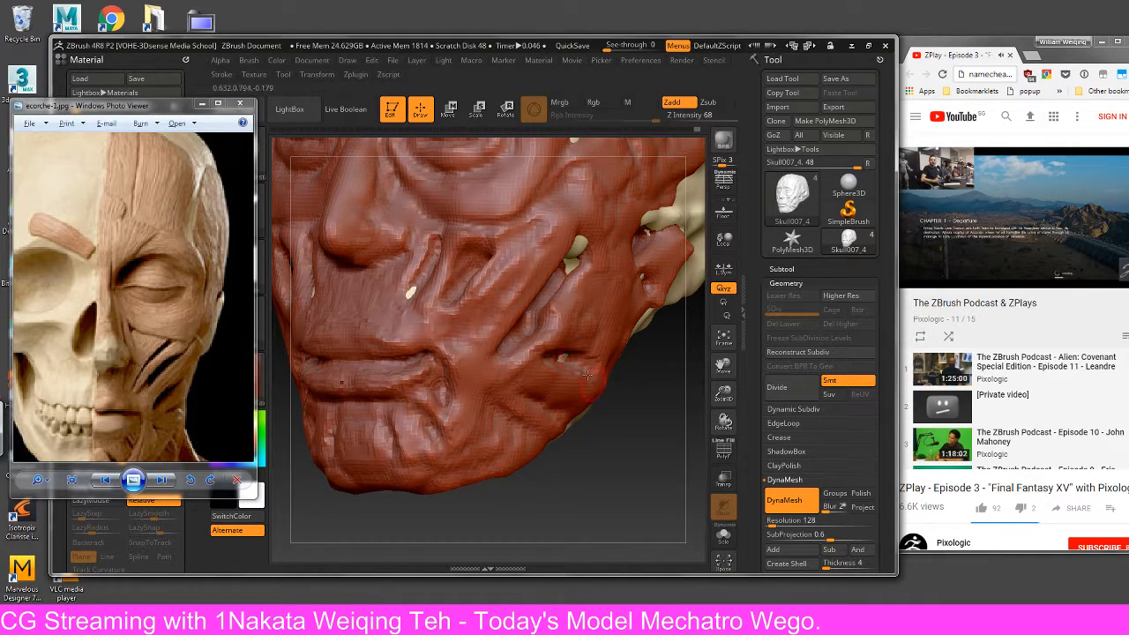
mouse_move(648, 424)
left_mouse_down()
mouse_move(645, 392)
mouse_move(548, 334)
left_mouse_up()
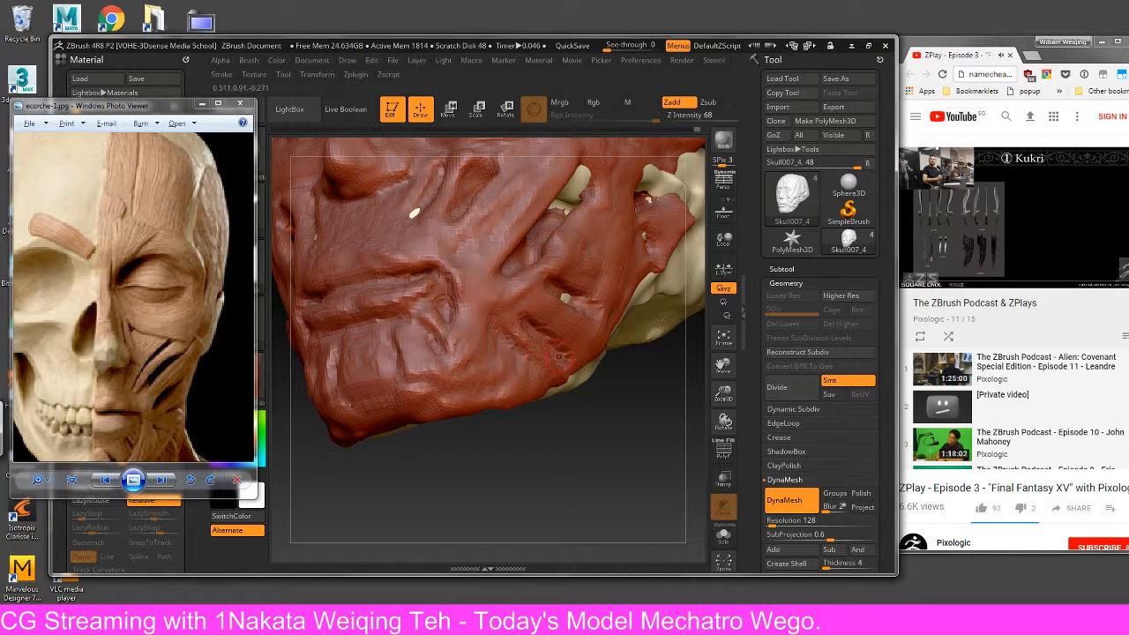
left_click_drag(527, 323, 564, 360)
left_click_drag(526, 317, 570, 355)
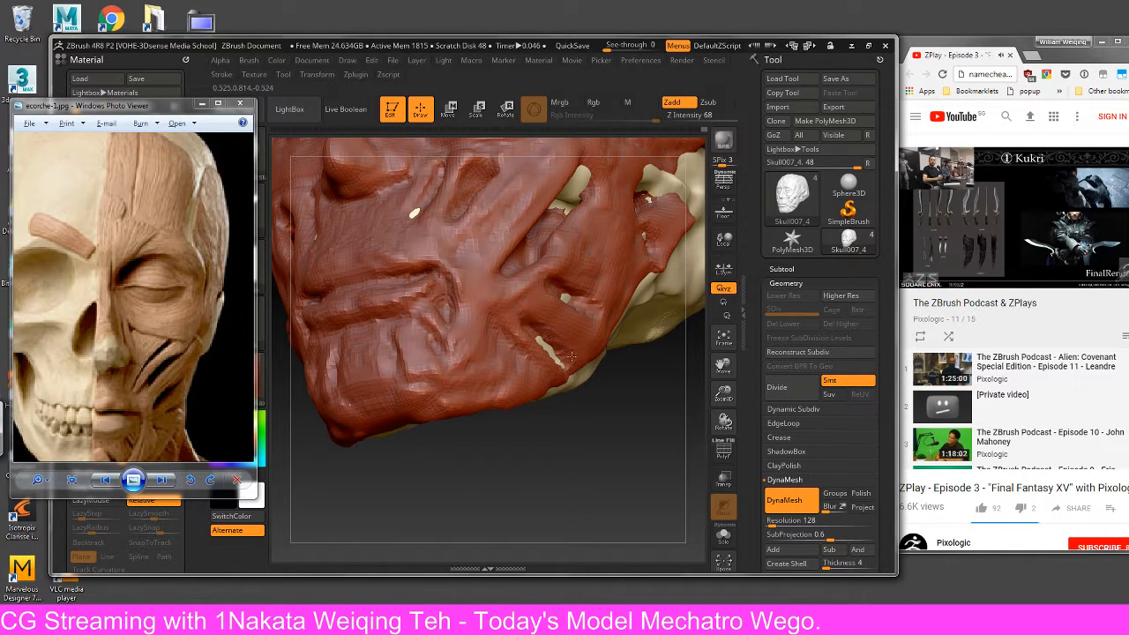
left_click_drag(580, 296, 592, 314, "shift")
left_click_drag(635, 376, 613, 414)
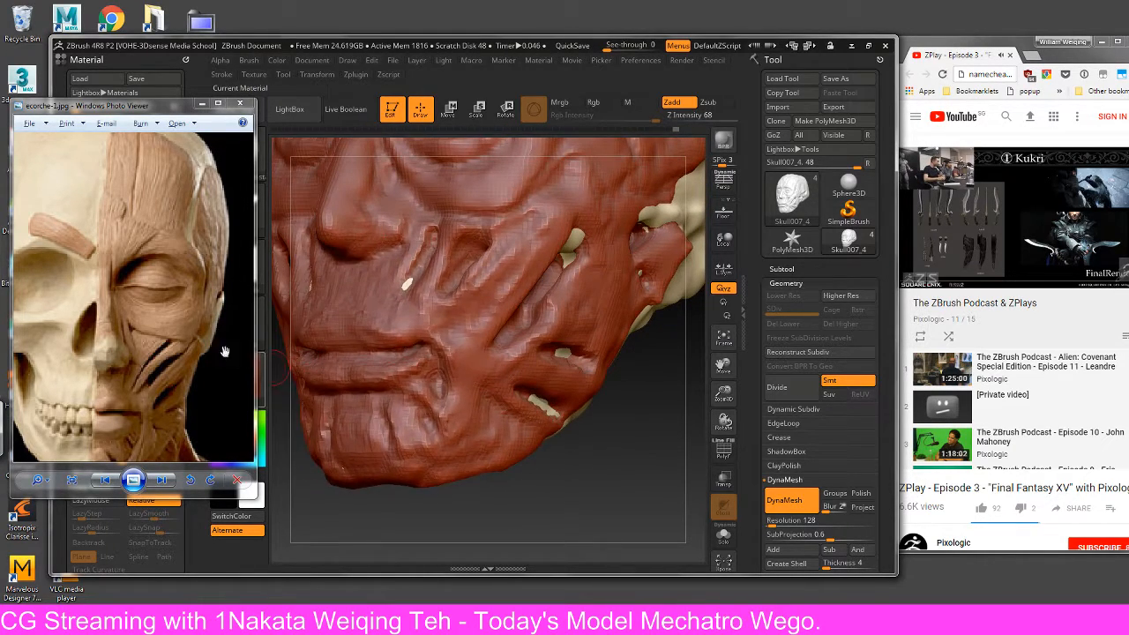
- Widen the photo viewer, switch to the reference image ecorche-2.jpg, and turn the head to compare the cheek and jaw
left_click_drag(254, 276, 299, 279)
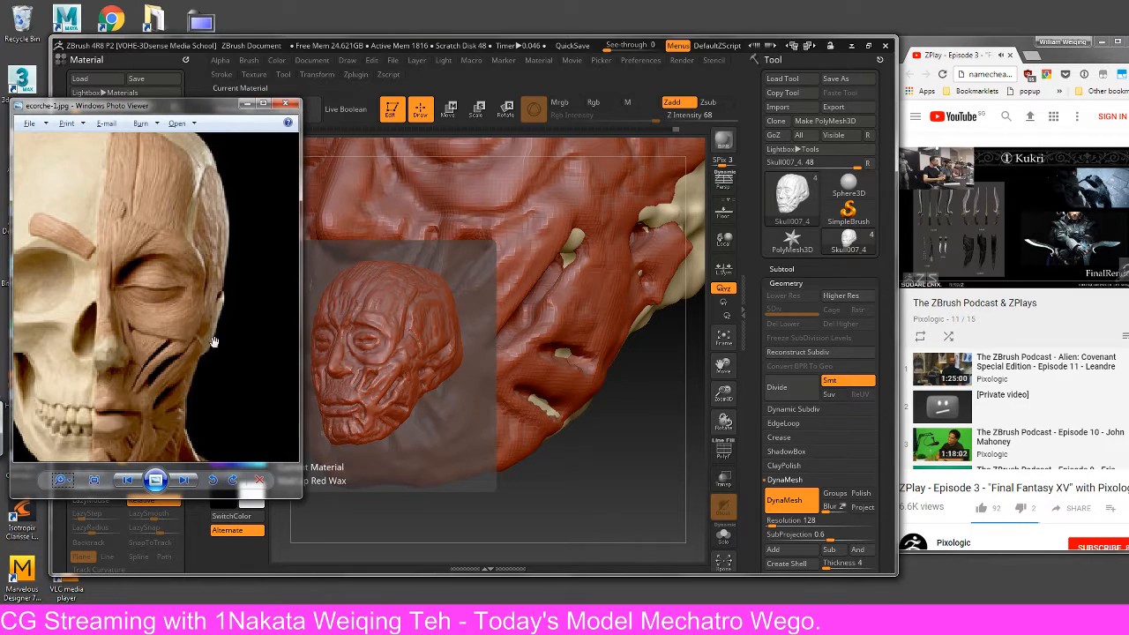
scroll(216, 291, "up", 2)
key("Right")
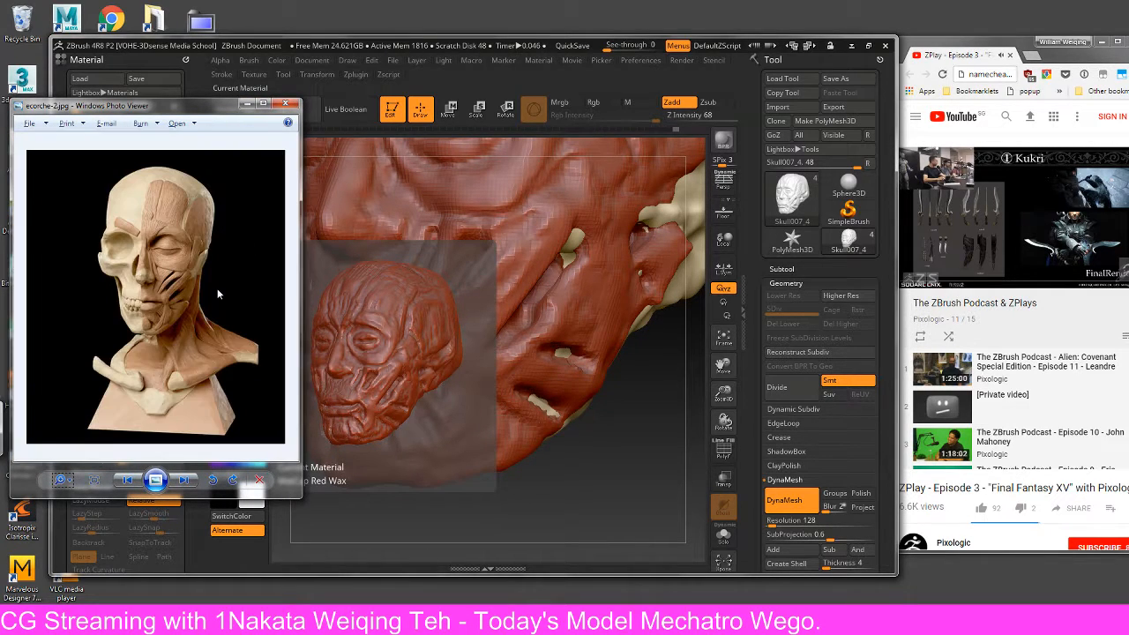
mouse_move(608, 378)
left_mouse_down()
mouse_move(610, 456)
mouse_move(561, 398)
left_mouse_up()
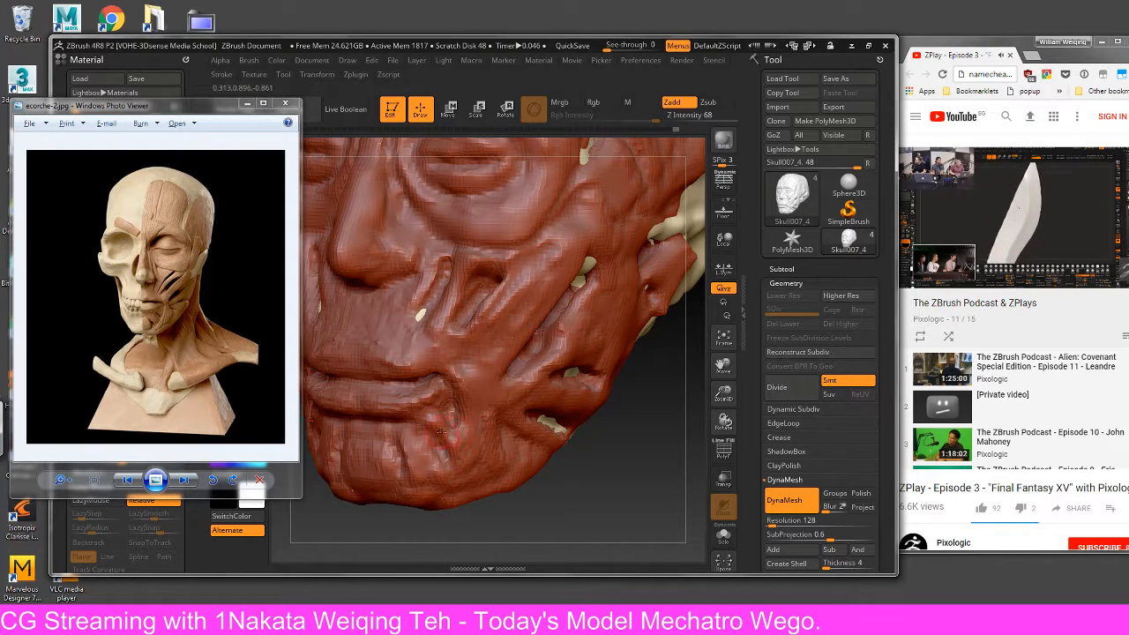
- Sculpt and smooth the muscle around the mouth corner, lower lip and chin, and remesh the head with DynaMesh
mouse_move(438, 467)
left_mouse_down()
mouse_move(463, 429)
mouse_move(452, 456)
left_mouse_up()
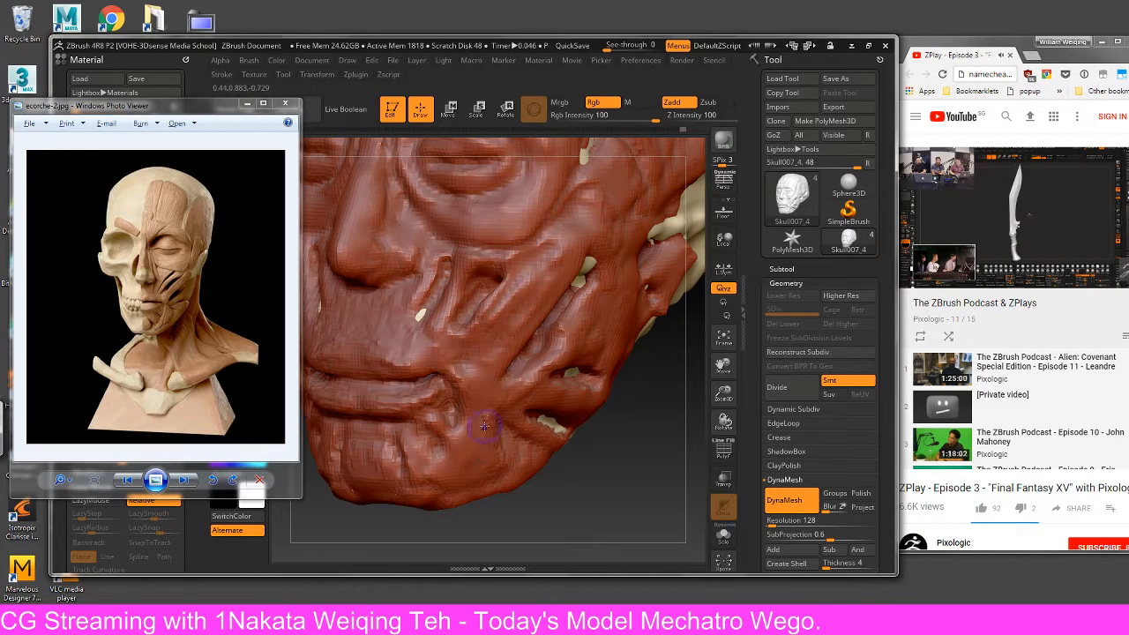
mouse_move(459, 398)
left_mouse_down()
mouse_move(461, 417)
mouse_move(433, 390)
left_mouse_up()
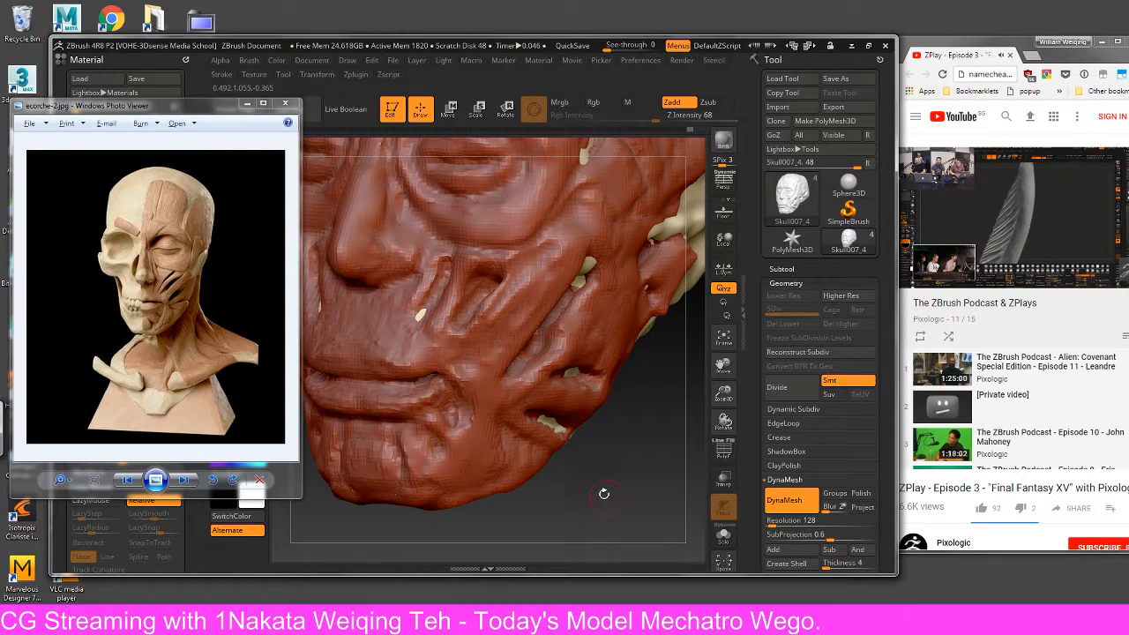
left_click_drag(607, 487, 422, 399)
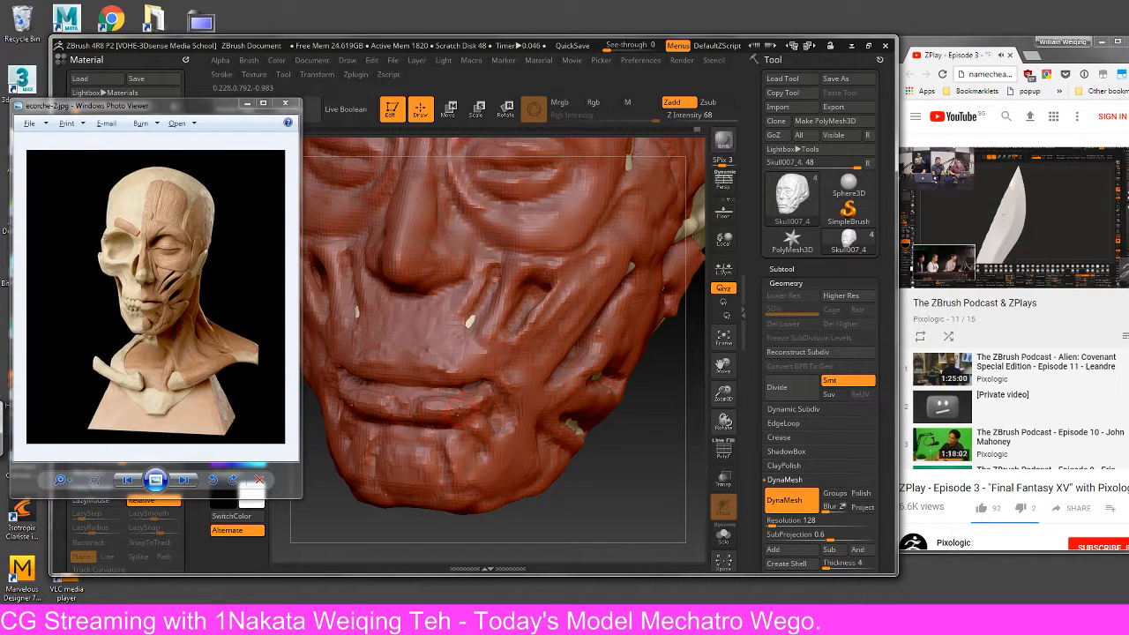
left_click_drag(671, 455, 560, 437)
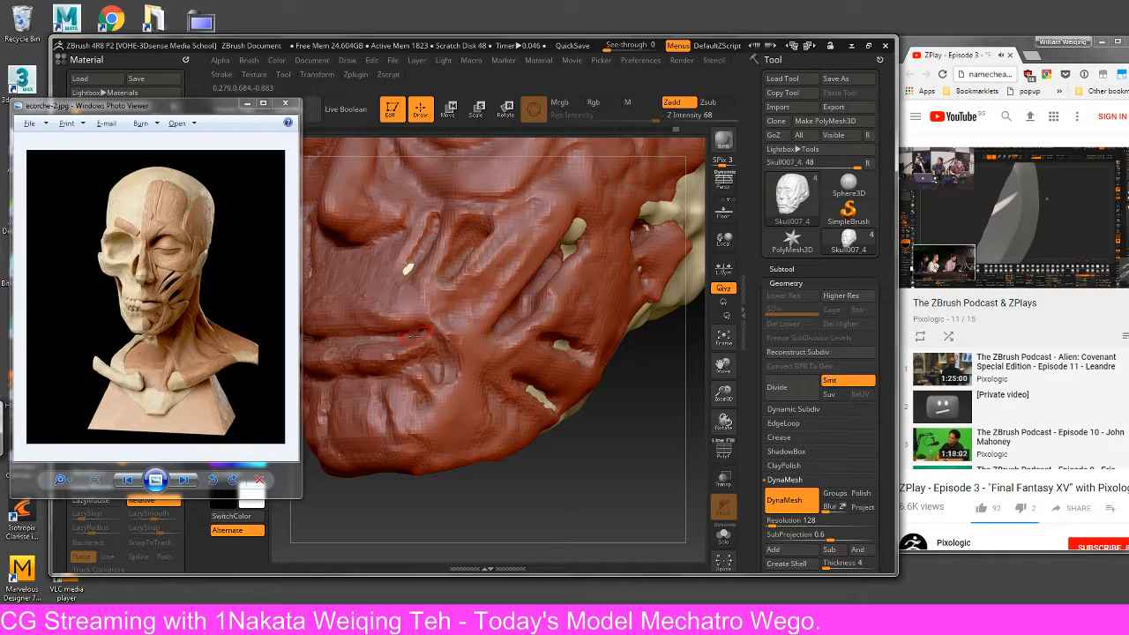
mouse_move(431, 336)
left_mouse_down()
mouse_move(409, 350)
mouse_move(425, 340)
left_mouse_up()
mouse_move(641, 432)
left_mouse_down("ctrl")
mouse_move(621, 472)
mouse_move(606, 406)
mouse_move(586, 376)
left_mouse_up("ctrl")
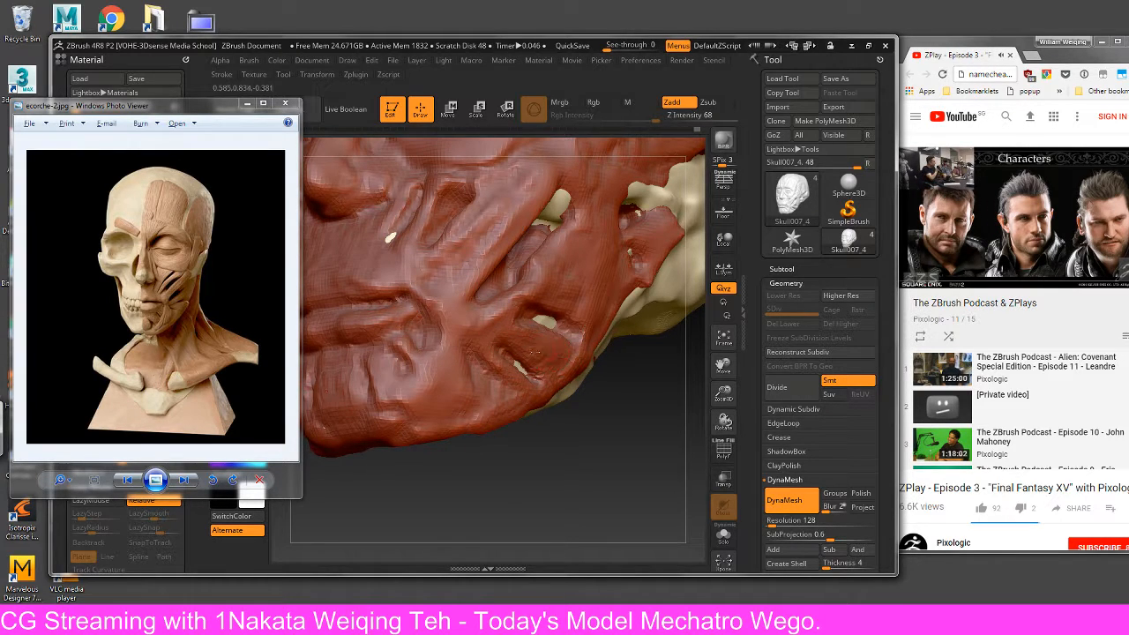
- Extend the muscle edge over the bone along the rear and lower border of the jaw toward the chin
mouse_move(593, 384)
left_mouse_down()
mouse_move(536, 386)
mouse_move(566, 390)
mouse_move(584, 424)
mouse_move(609, 408)
mouse_move(570, 406)
mouse_move(590, 371)
mouse_move(486, 234)
left_mouse_up()
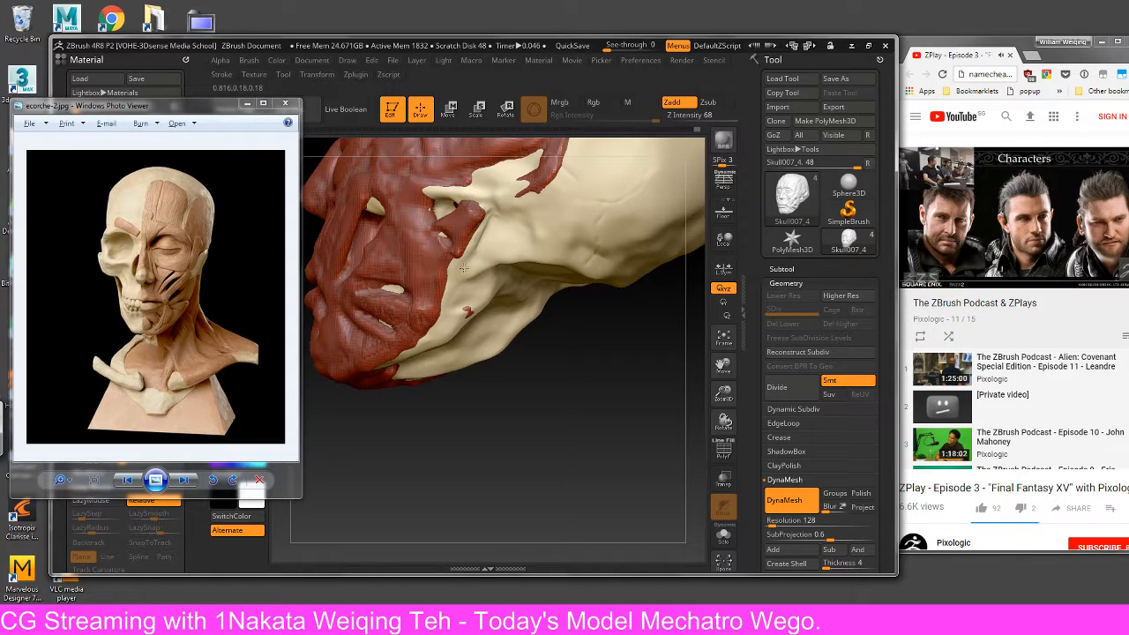
mouse_move(484, 282)
left_mouse_down()
mouse_move(467, 269)
mouse_move(459, 277)
mouse_move(487, 276)
left_mouse_up()
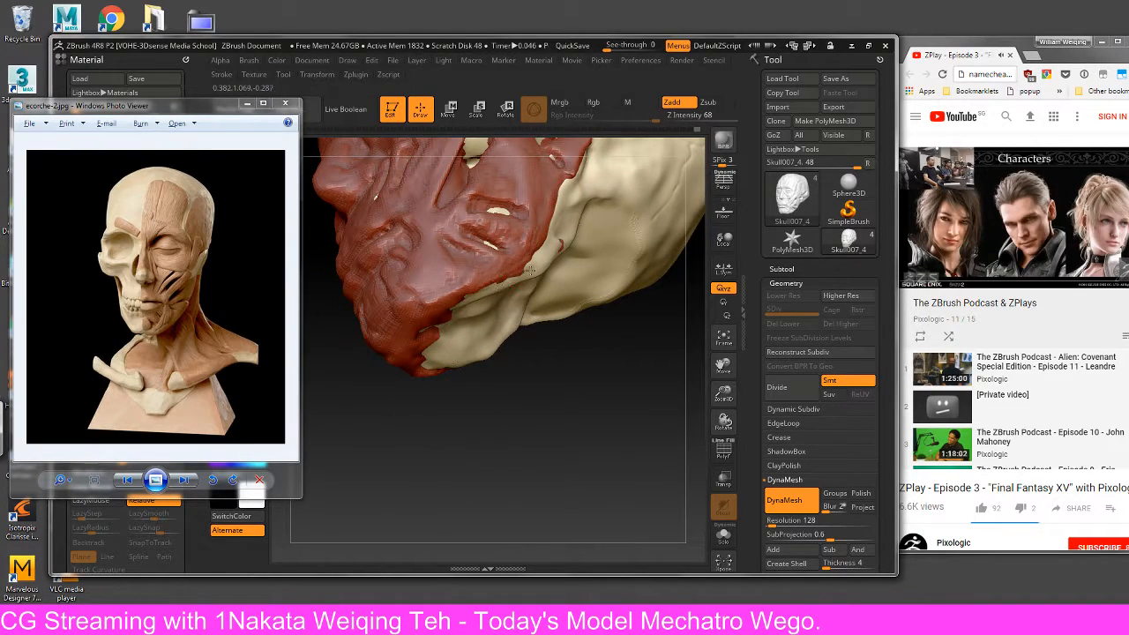
mouse_move(543, 252)
left_mouse_down()
mouse_move(536, 262)
mouse_move(555, 245)
mouse_move(544, 244)
left_mouse_up()
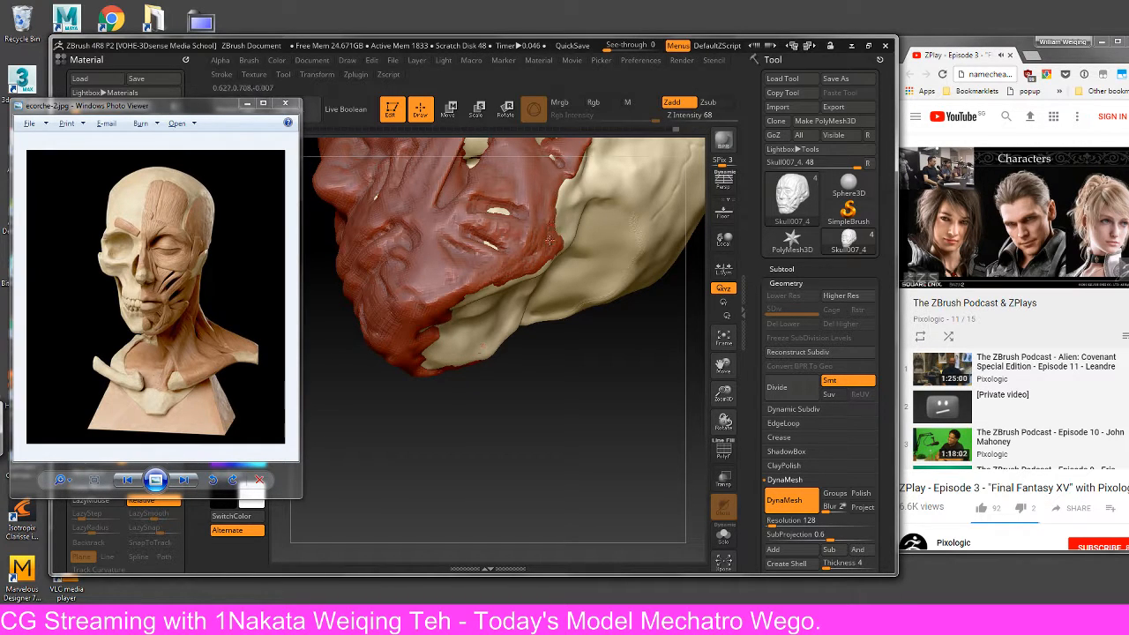
mouse_move(561, 190)
left_mouse_down()
mouse_move(552, 247)
mouse_move(503, 283)
left_mouse_up()
mouse_move(509, 394)
left_mouse_down()
mouse_move(526, 375)
mouse_move(476, 348)
mouse_move(505, 352)
mouse_move(414, 260)
left_mouse_up()
mouse_move(450, 383)
left_mouse_down()
mouse_move(479, 402)
mouse_move(476, 427)
left_mouse_up()
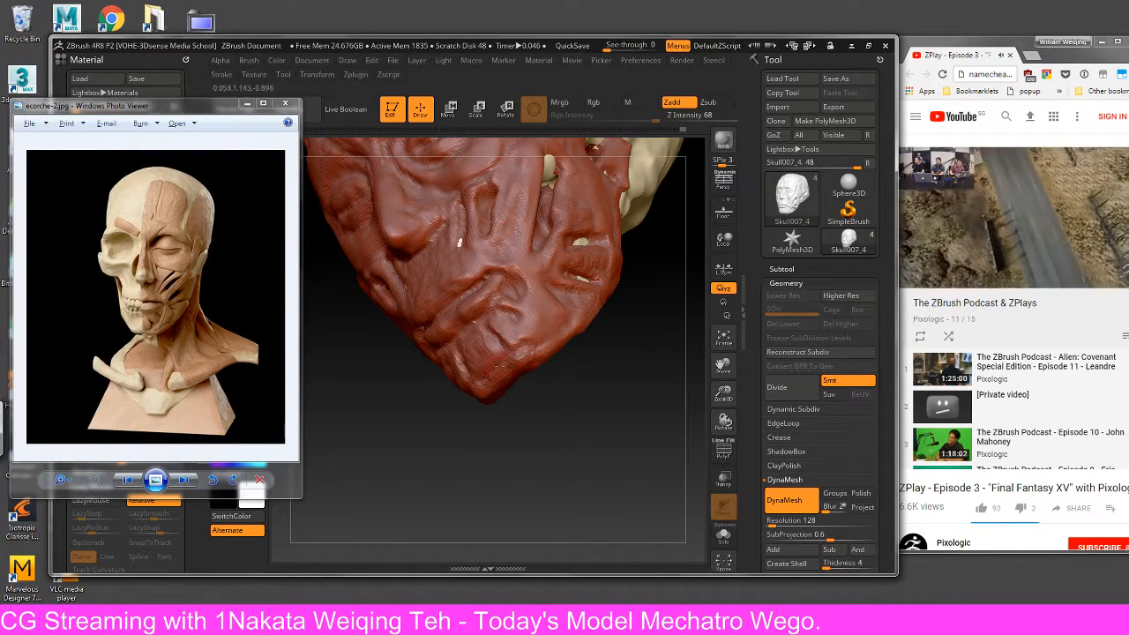
mouse_move(510, 353)
left_mouse_down()
mouse_move(503, 361)
mouse_move(519, 357)
mouse_move(503, 369)
mouse_move(538, 384)
left_mouse_up()
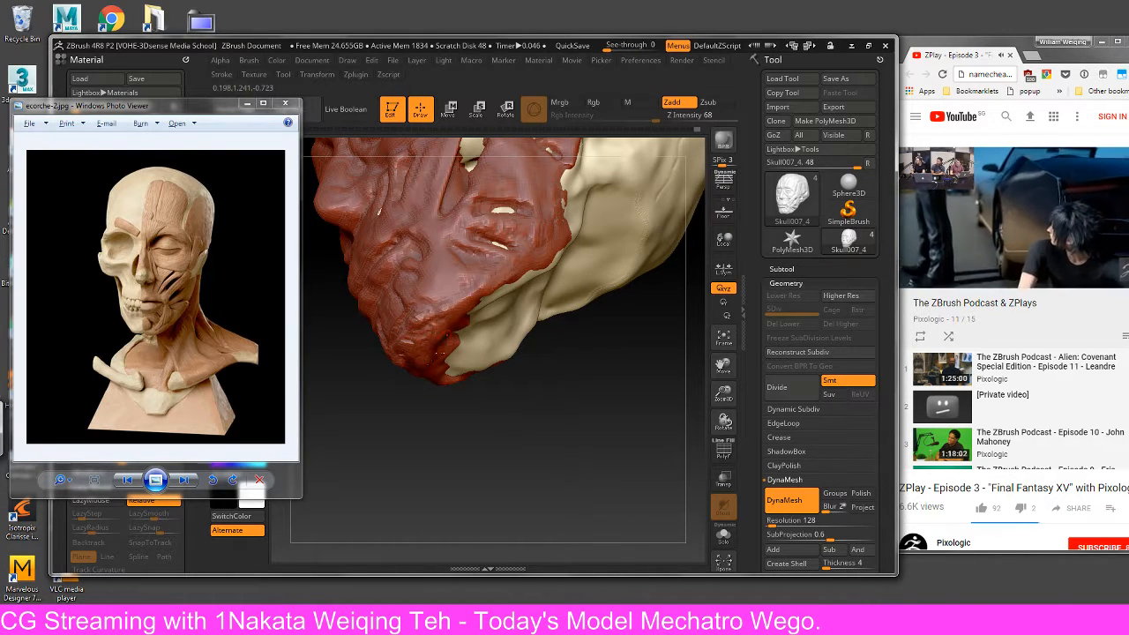
- Reposition the photo viewer and ZBrush windows to uncover the brush settings, and shape the chin muscle using the Inflate brush and smoothing
left_click_drag(225, 108, 223, 192)
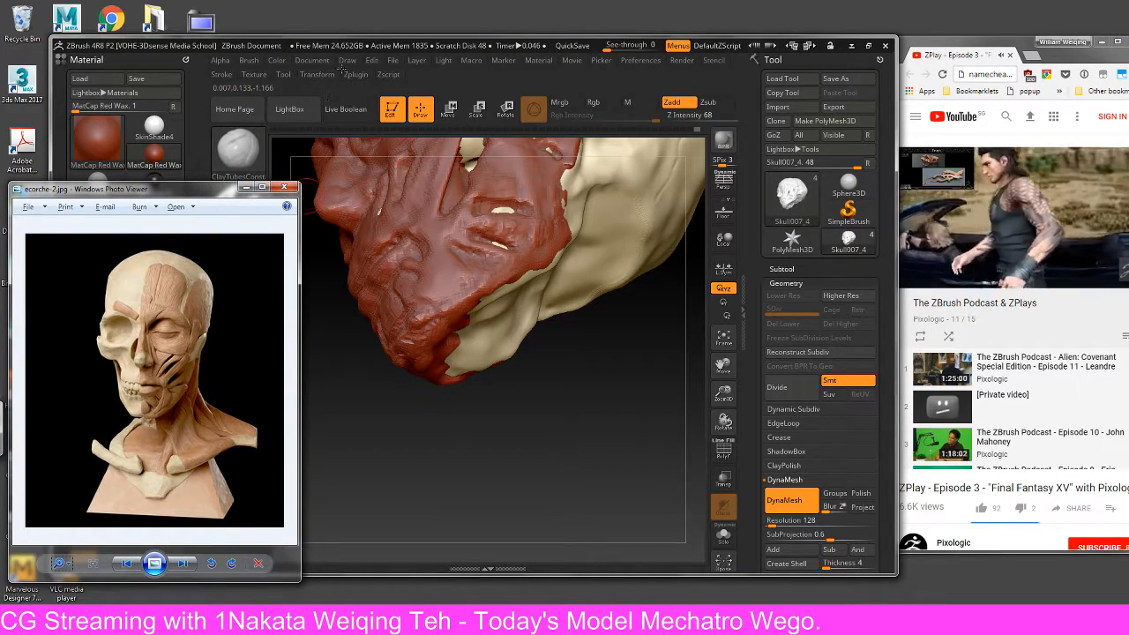
left_click_drag(347, 44, 347, 38)
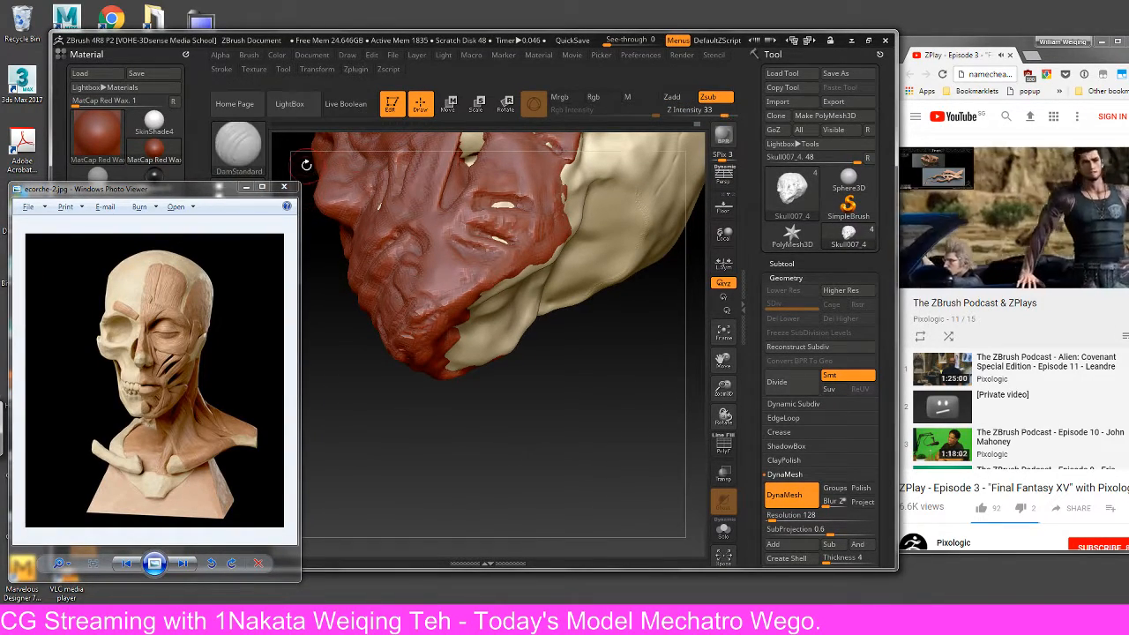
key("b")
key("i")
key("n")
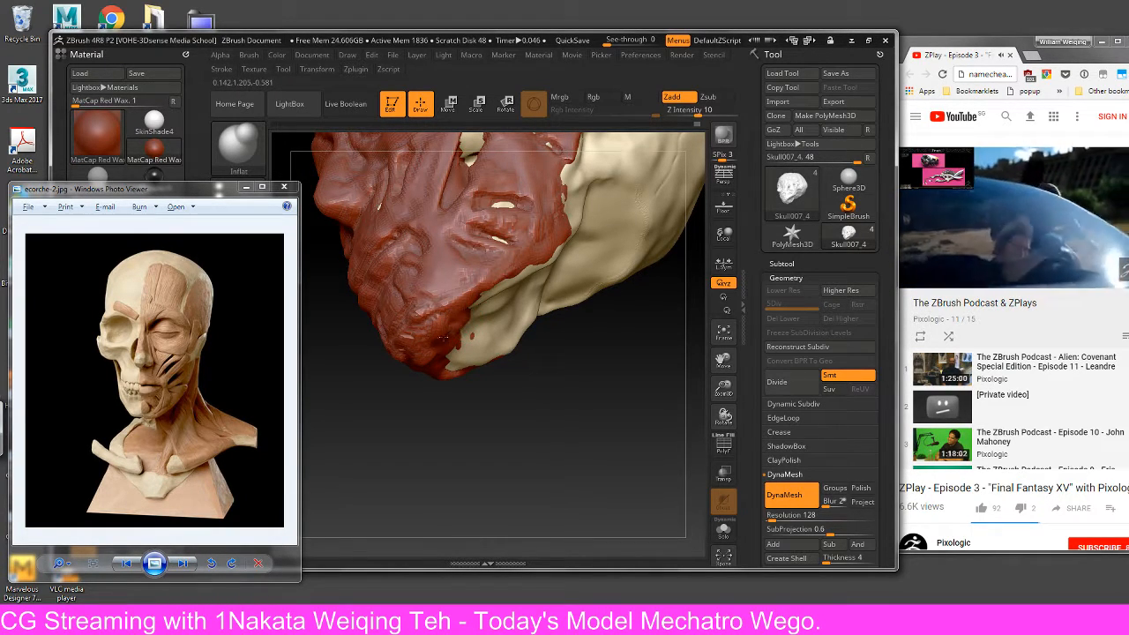
key("shift")
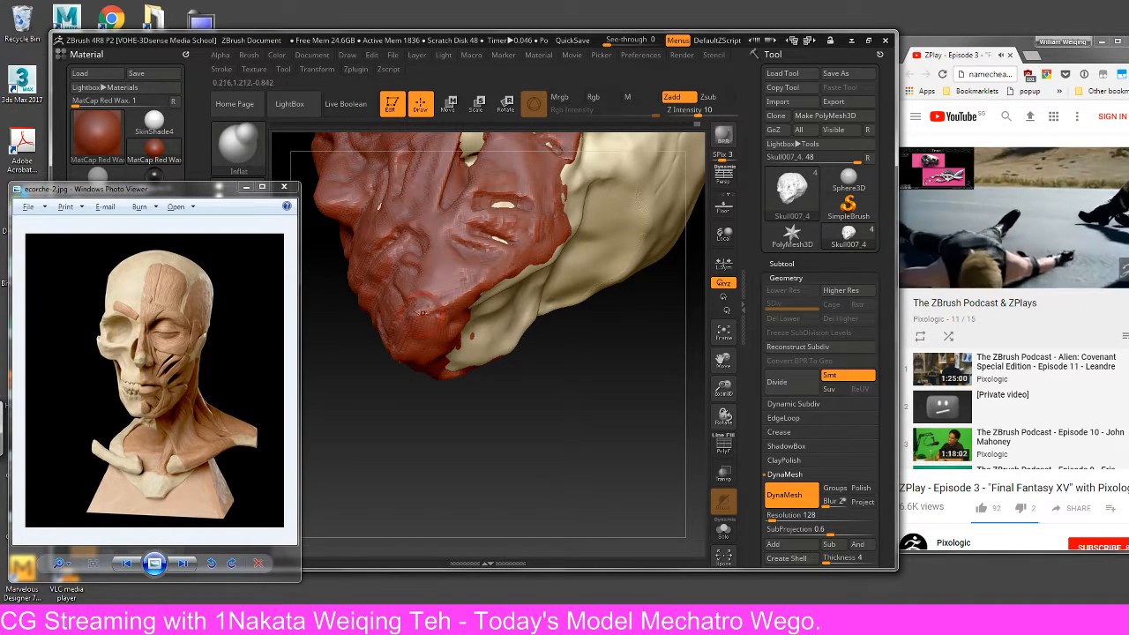
left_click_drag(421, 312, 427, 363, "shift")
mouse_move(442, 326)
left_mouse_down()
mouse_move(433, 361)
mouse_move(414, 335)
mouse_move(420, 344)
mouse_move(429, 316)
mouse_move(436, 327)
mouse_move(421, 313)
mouse_move(430, 320)
mouse_move(407, 346)
mouse_move(424, 358)
left_mouse_up()
key("1")
- Smooth the muscle surface along the lower jawline and across the front of the chin
mouse_move(534, 369)
left_mouse_down()
mouse_move(603, 406)
mouse_move(592, 396)
left_mouse_up()
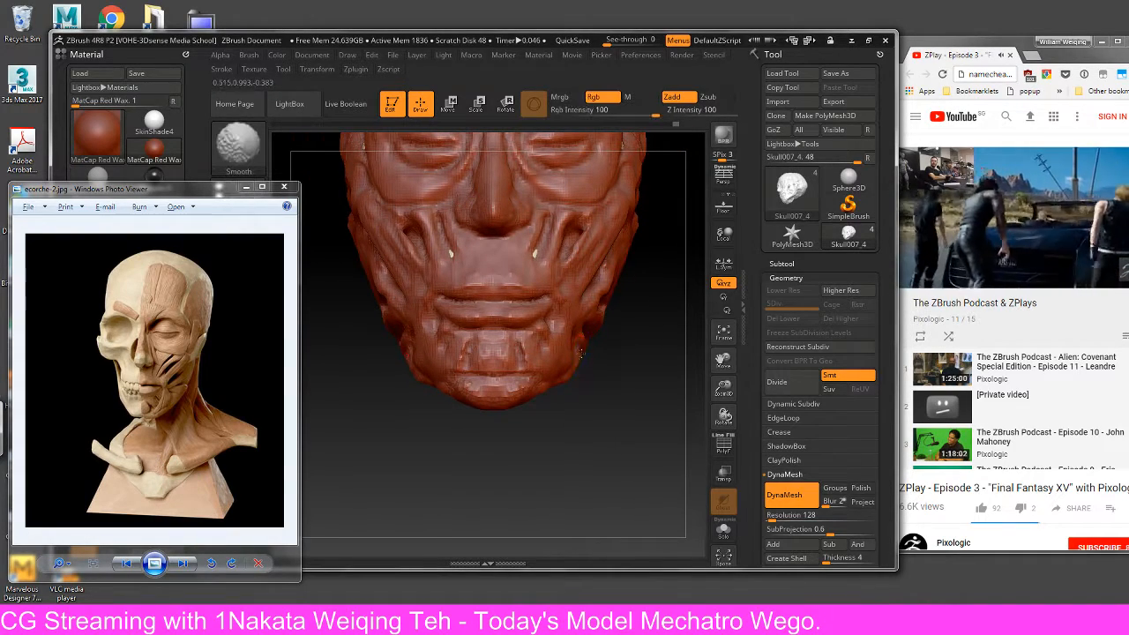
mouse_move(578, 357)
left_mouse_down("shift")
mouse_move(612, 371)
mouse_move(567, 363)
left_mouse_up("shift")
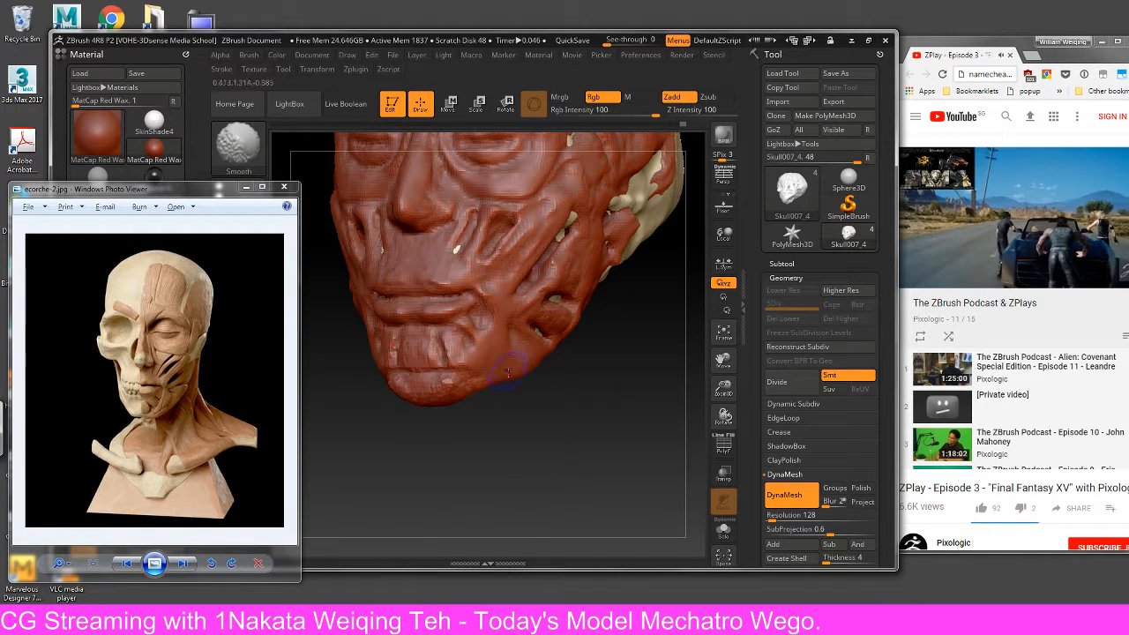
mouse_move(469, 384)
left_mouse_down("shift")
mouse_move(414, 370)
mouse_move(445, 377)
mouse_move(473, 355)
left_mouse_up("shift")
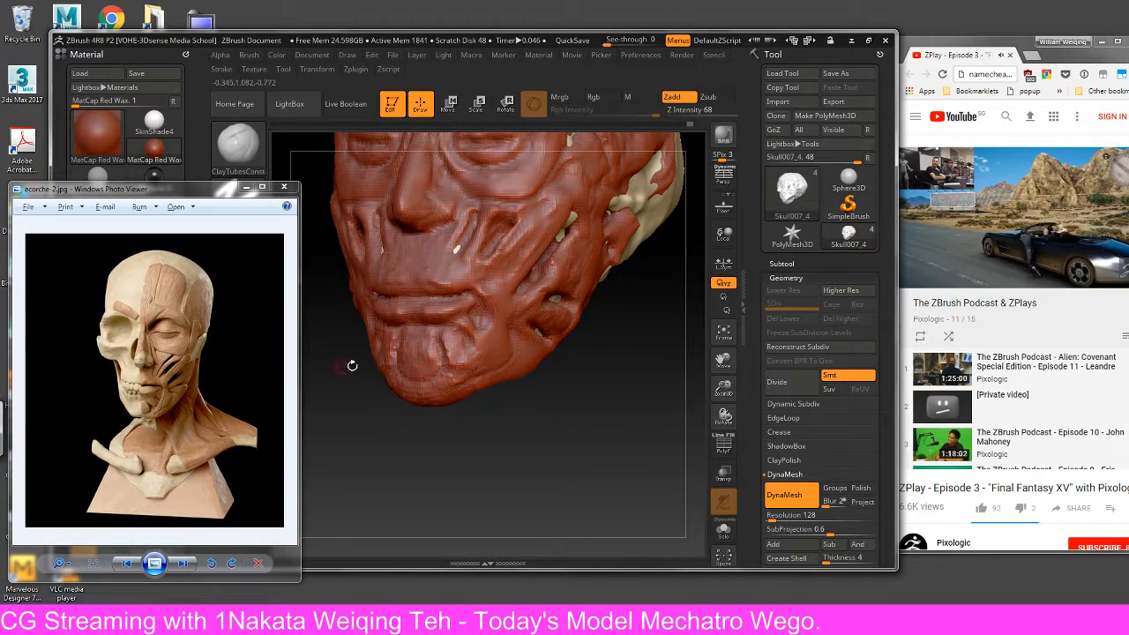
- Switch the reference image to ecorche-4.jpg and thicken the muscle edge along the underside of the jaw and chin
key("Right")
key("Right")
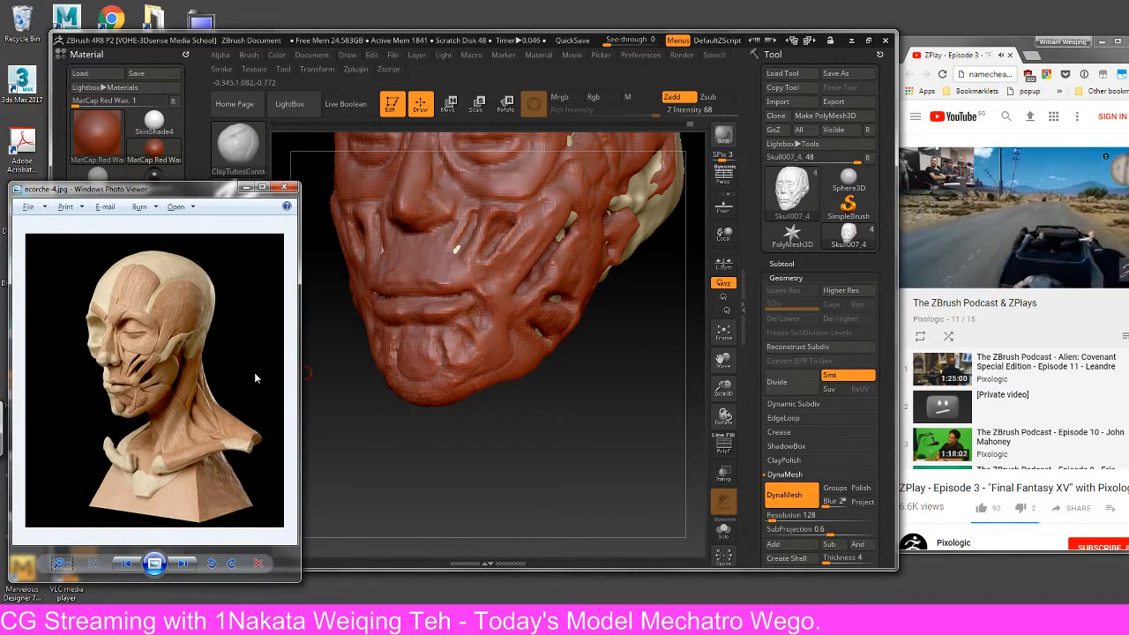
left_click_drag(619, 358, 496, 371)
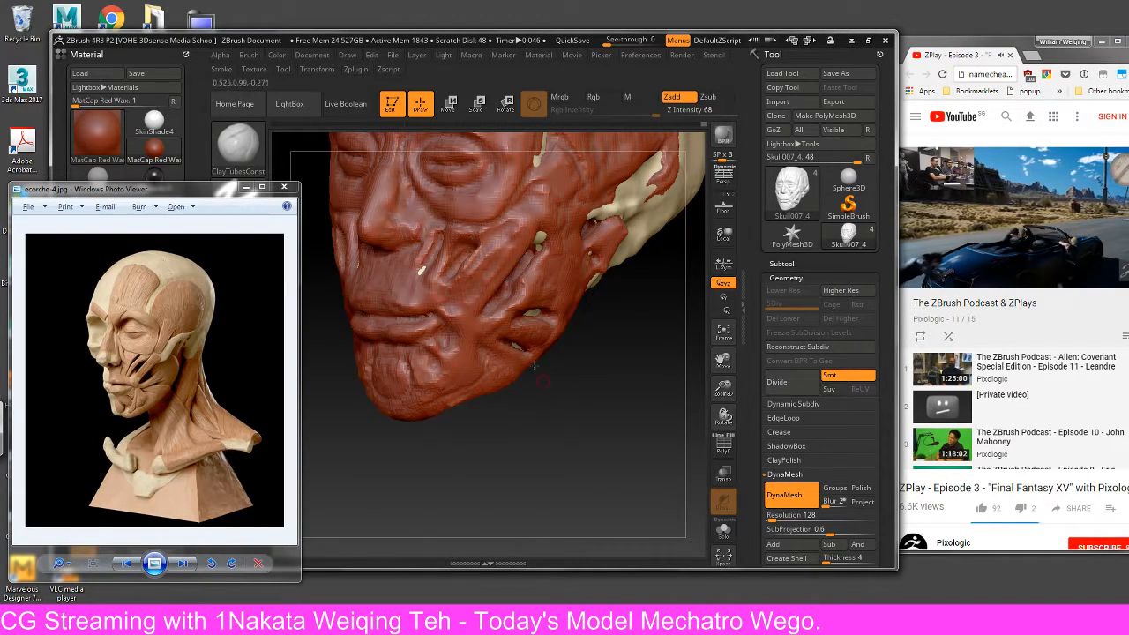
mouse_move(568, 413)
left_mouse_down()
mouse_move(521, 363)
mouse_move(523, 323)
left_mouse_up()
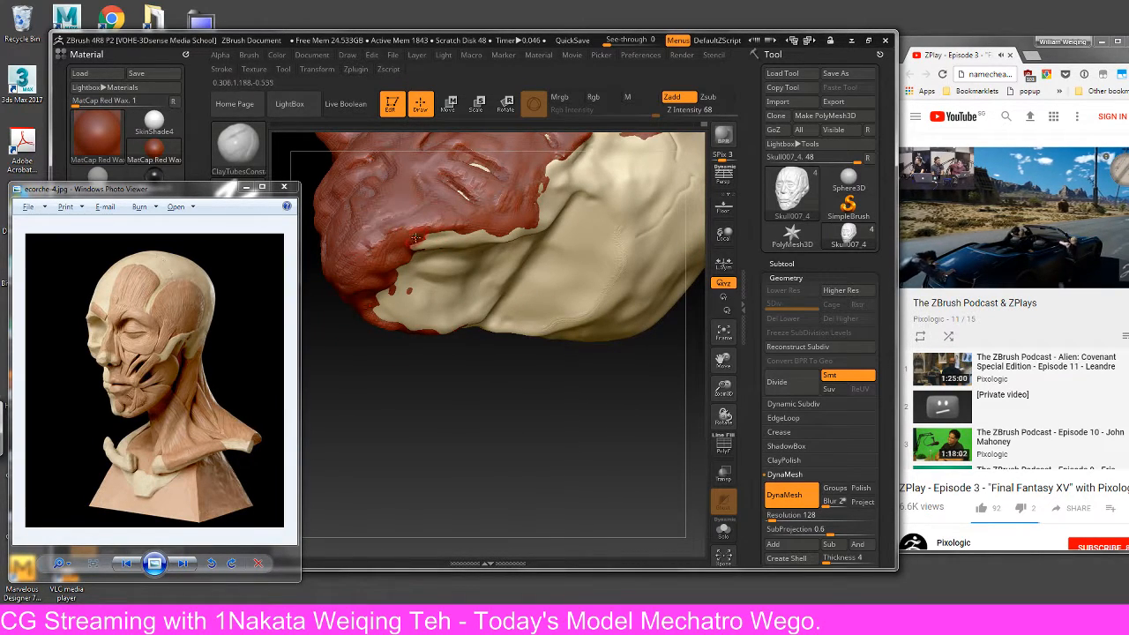
mouse_move(409, 238)
left_mouse_down()
mouse_move(520, 231)
mouse_move(392, 241)
left_mouse_up()
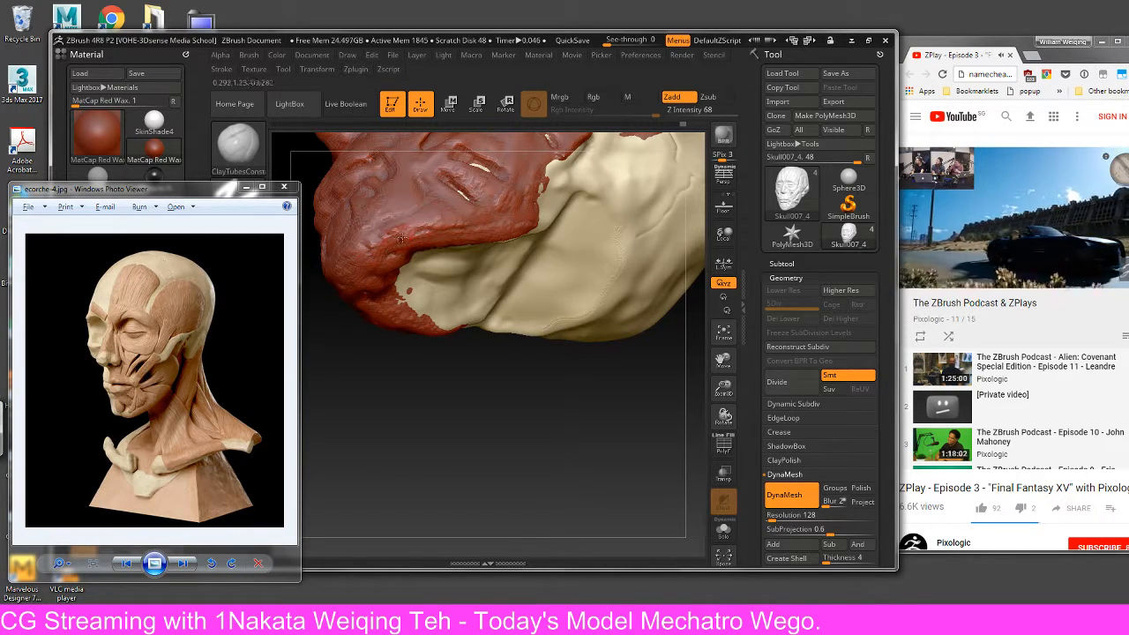
- Build up the muscle fibres in the gap between the cheek strip and the jaw muscle with ClayTubes
mouse_move(508, 366)
left_mouse_down()
mouse_move(505, 419)
mouse_move(529, 434)
left_mouse_up()
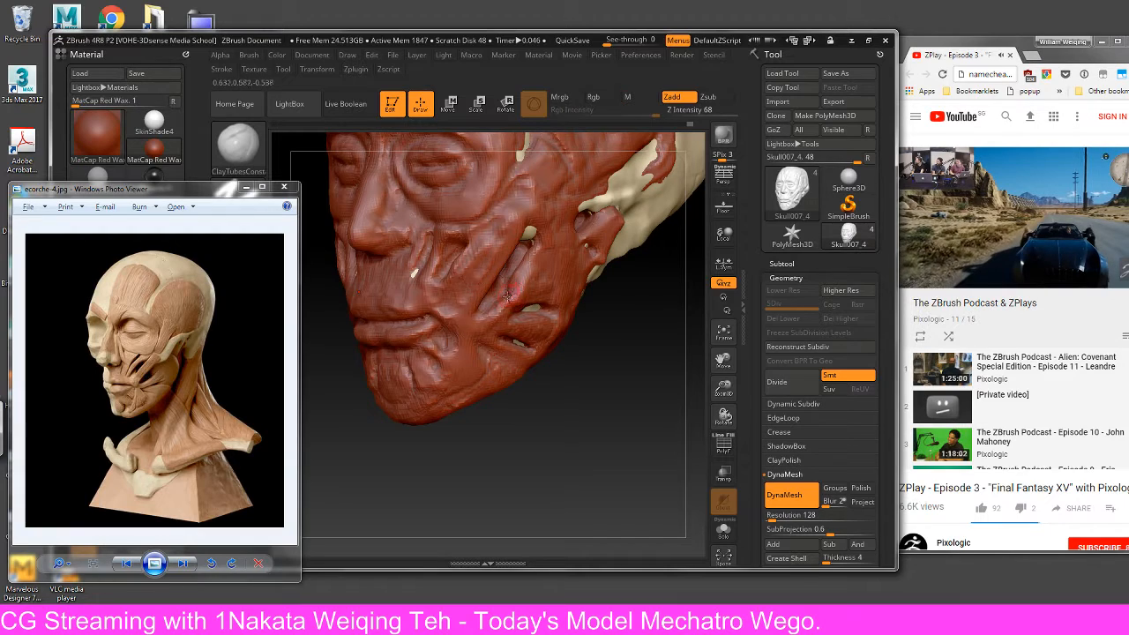
mouse_move(592, 352)
left_mouse_down()
mouse_move(605, 367)
mouse_move(583, 370)
mouse_move(603, 339)
left_mouse_up()
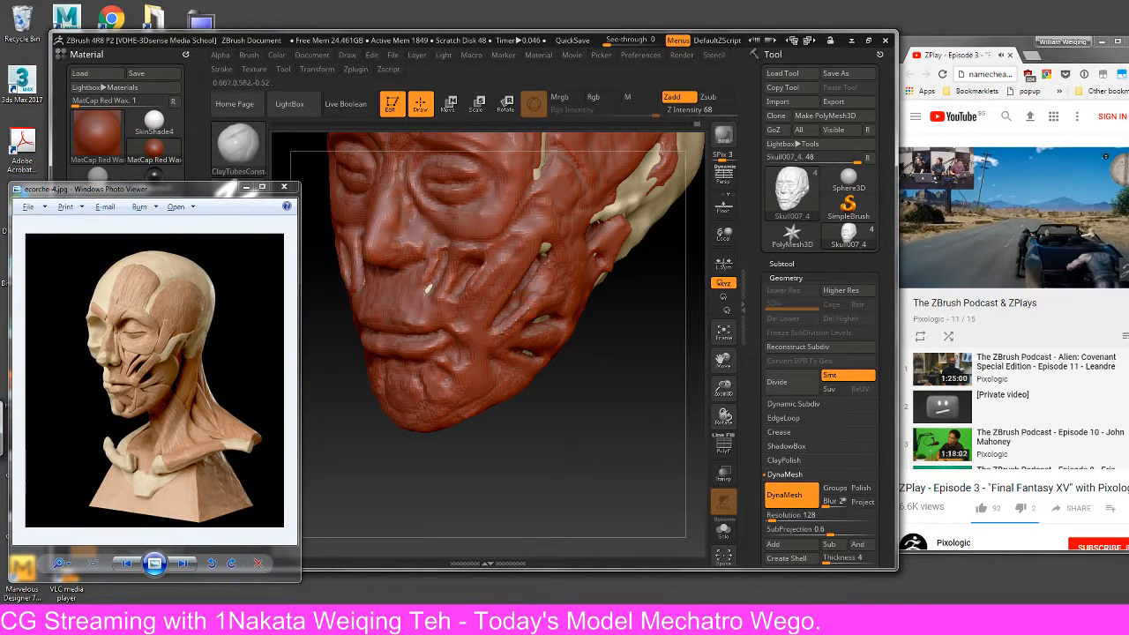
mouse_move(605, 342)
left_mouse_down()
mouse_move(586, 353)
mouse_move(642, 346)
left_mouse_up()
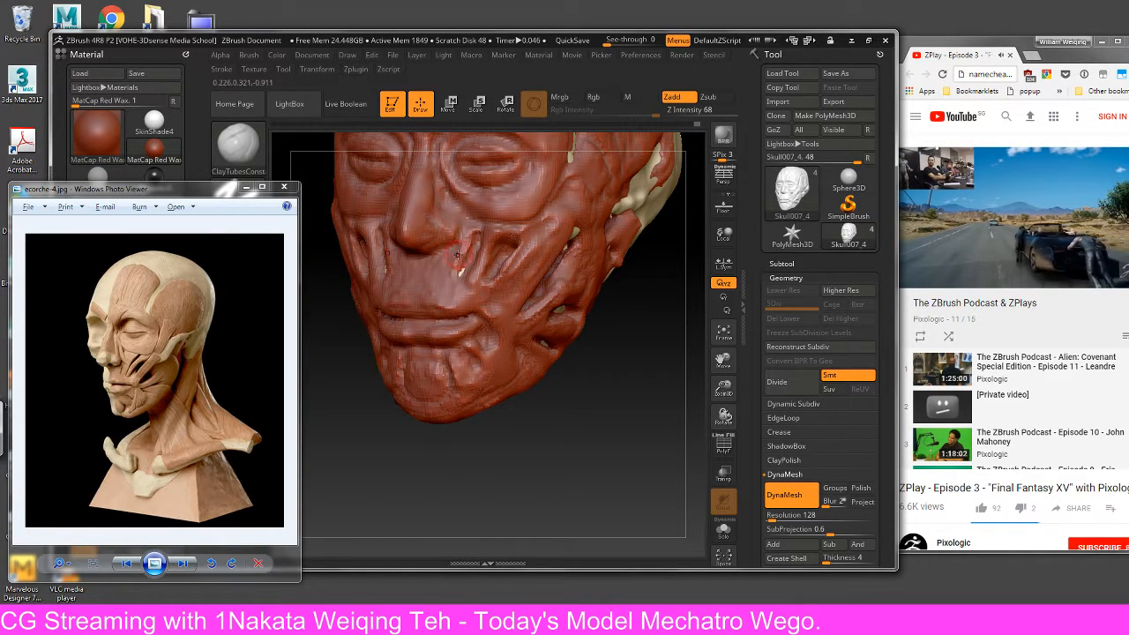
- Try to carve grooves into the upper lip muscle below the nose with the DamStandard brush, and undo the strokes
key("b")
key("d")
key("s")
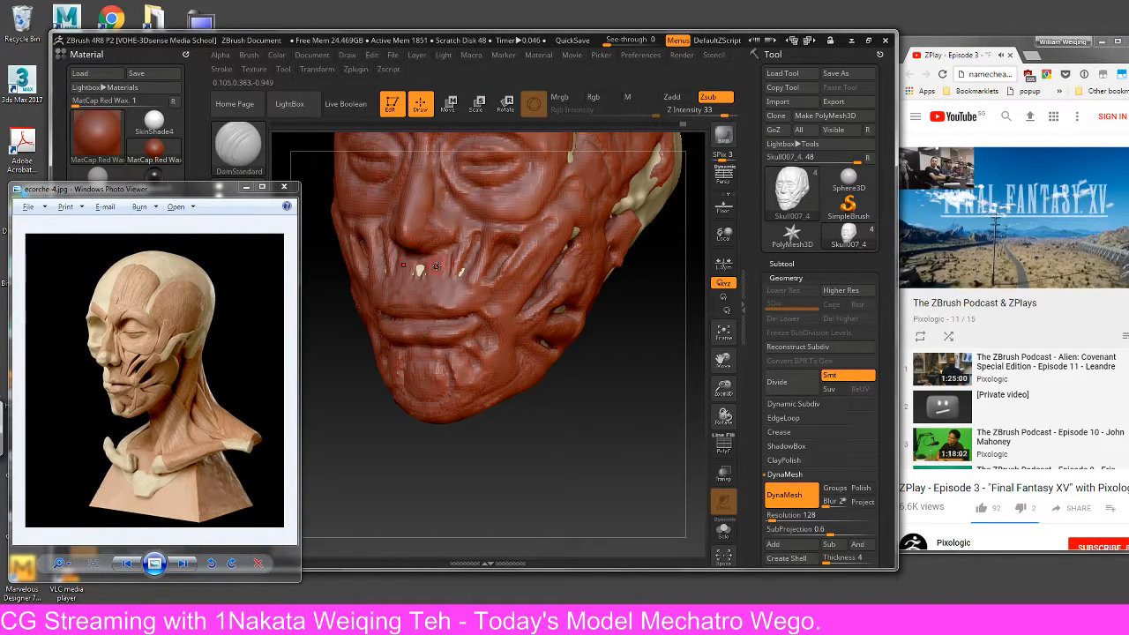
key("ctrl")
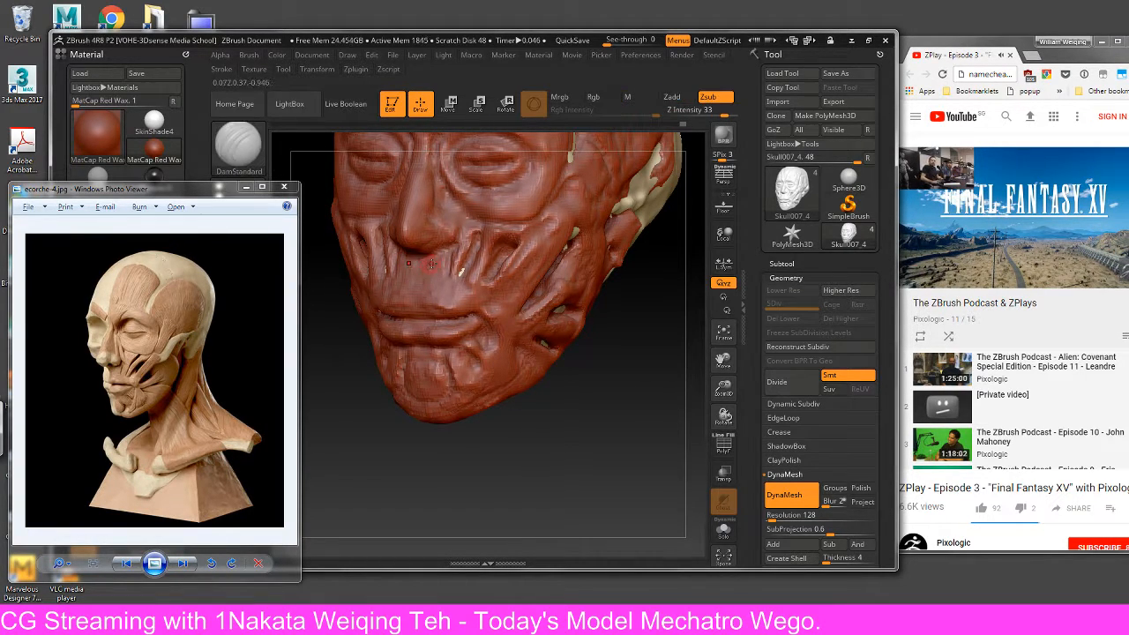
- Sculpt vertical muscle fibres between the nose and upper lip with the ClayTubes brush, undoing an unwanted stroke
key("b")
key("c")
key("t")
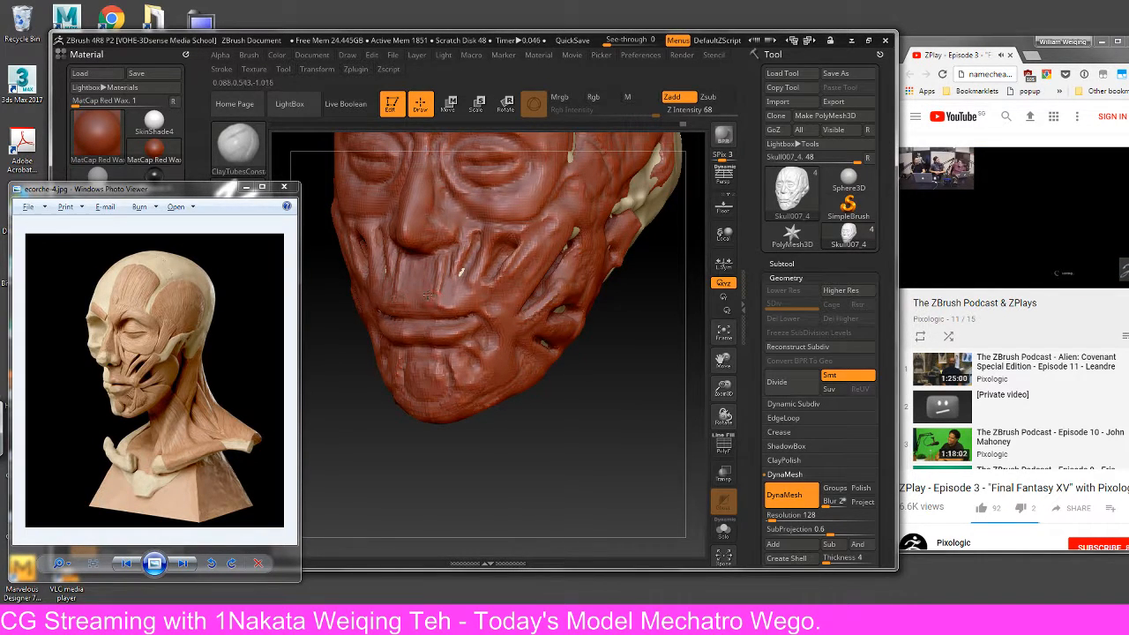
key("ctrl")
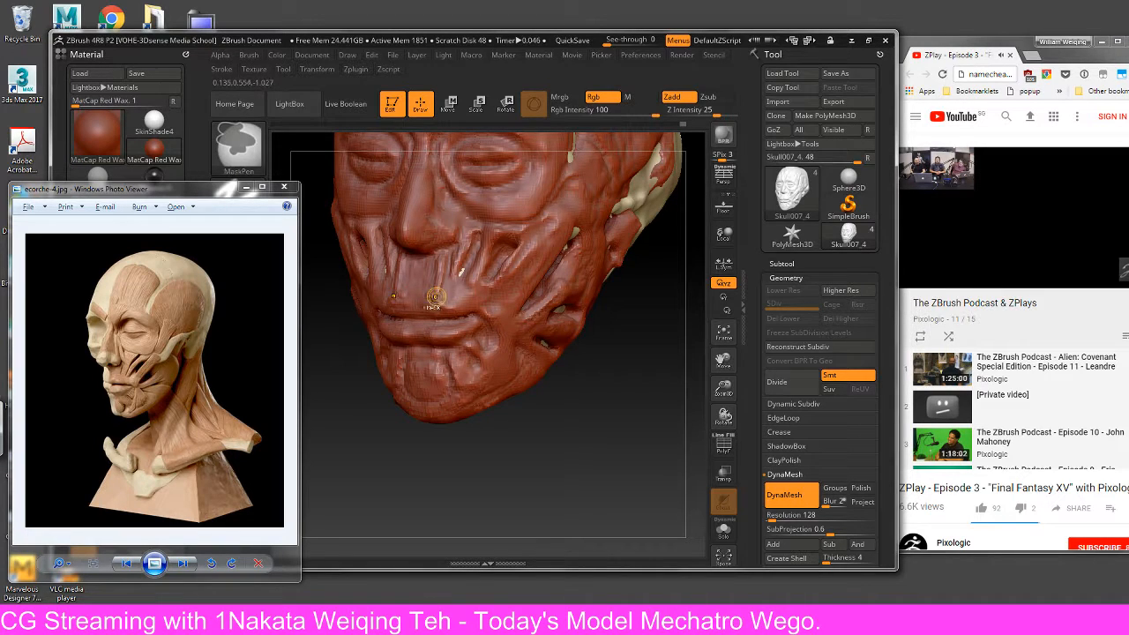
key("ctrl+z")
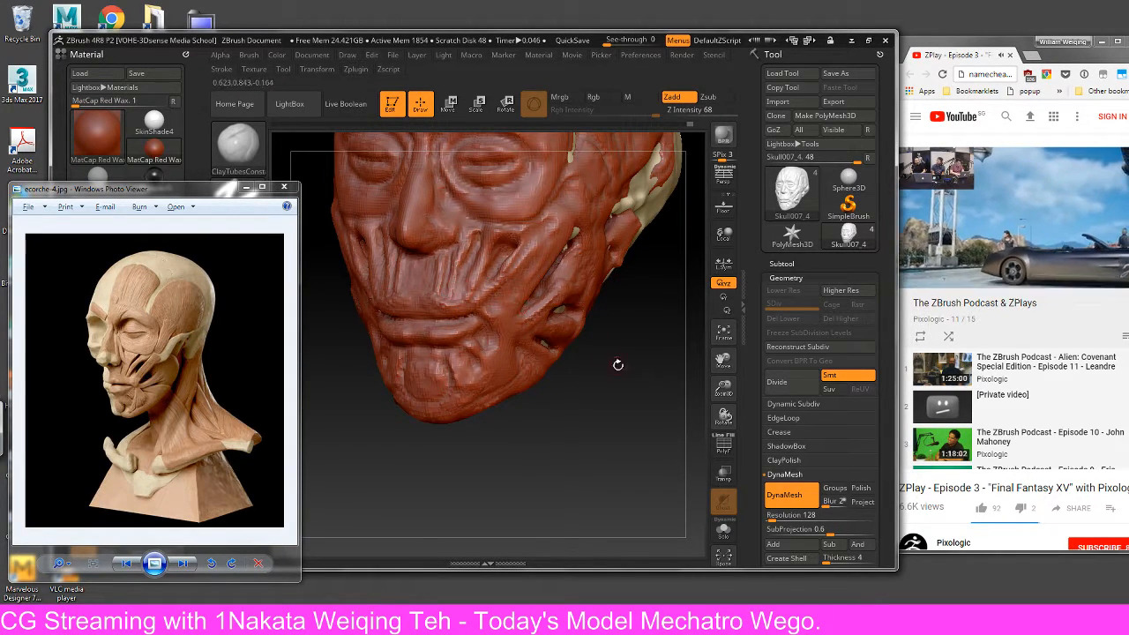
- Sculpt and smooth the muscle strips around the outer eye, cheekbone and temple
mouse_move(617, 364)
left_mouse_down()
mouse_move(592, 352)
mouse_move(598, 384)
mouse_move(618, 400)
mouse_move(586, 410)
mouse_move(633, 414)
mouse_move(613, 388)
left_mouse_up()
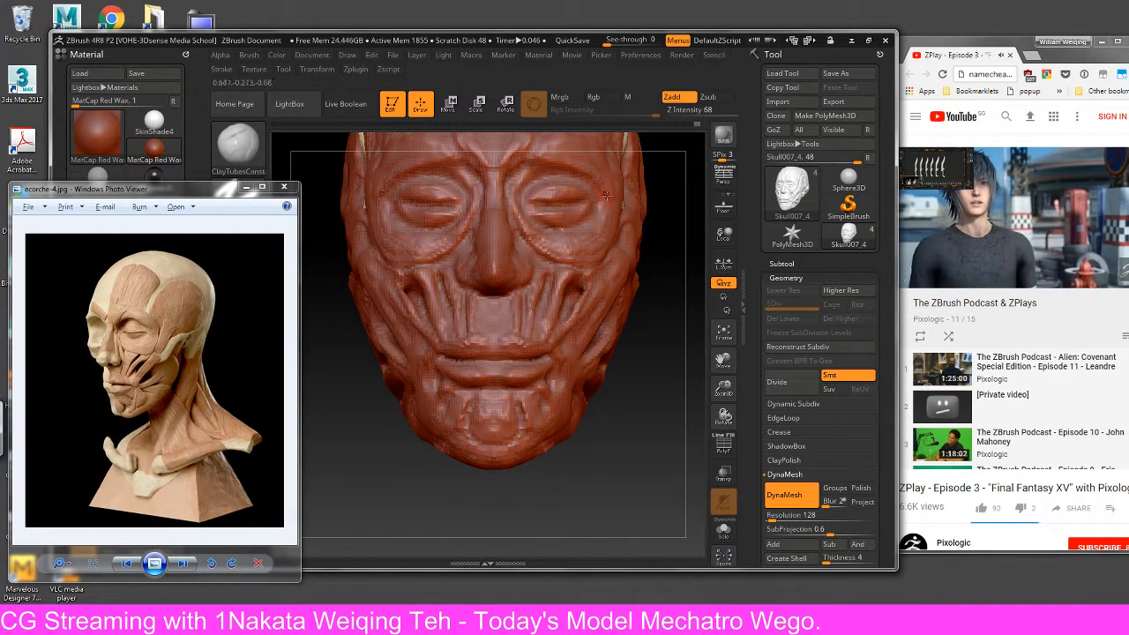
left_click_drag(673, 255, 663, 302)
left_click_drag(654, 406, 617, 399)
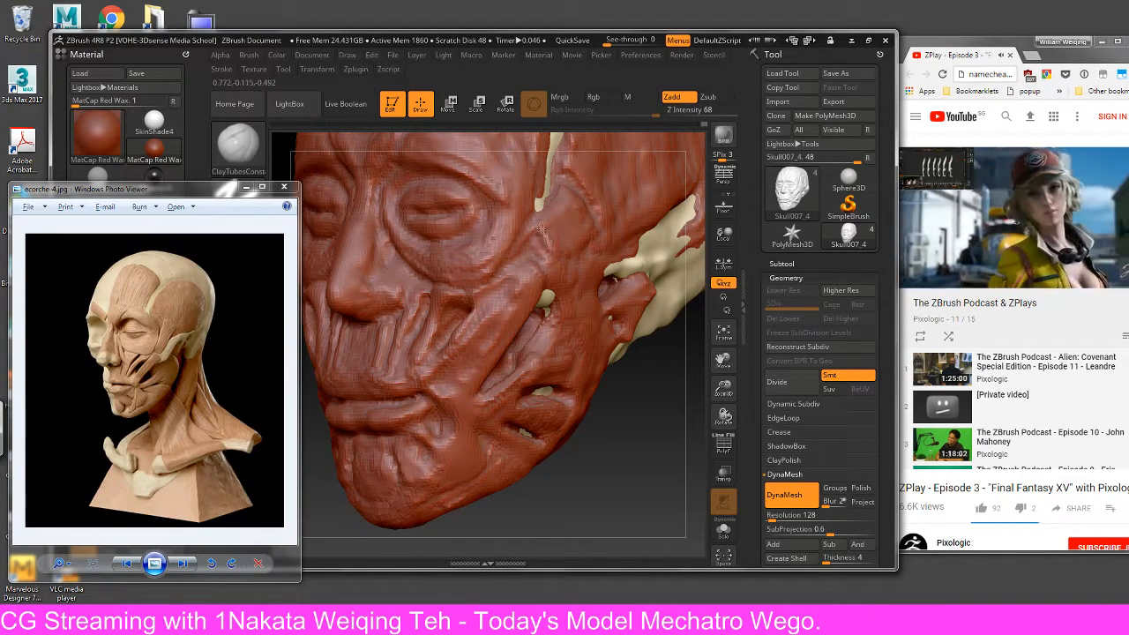
key("shift")
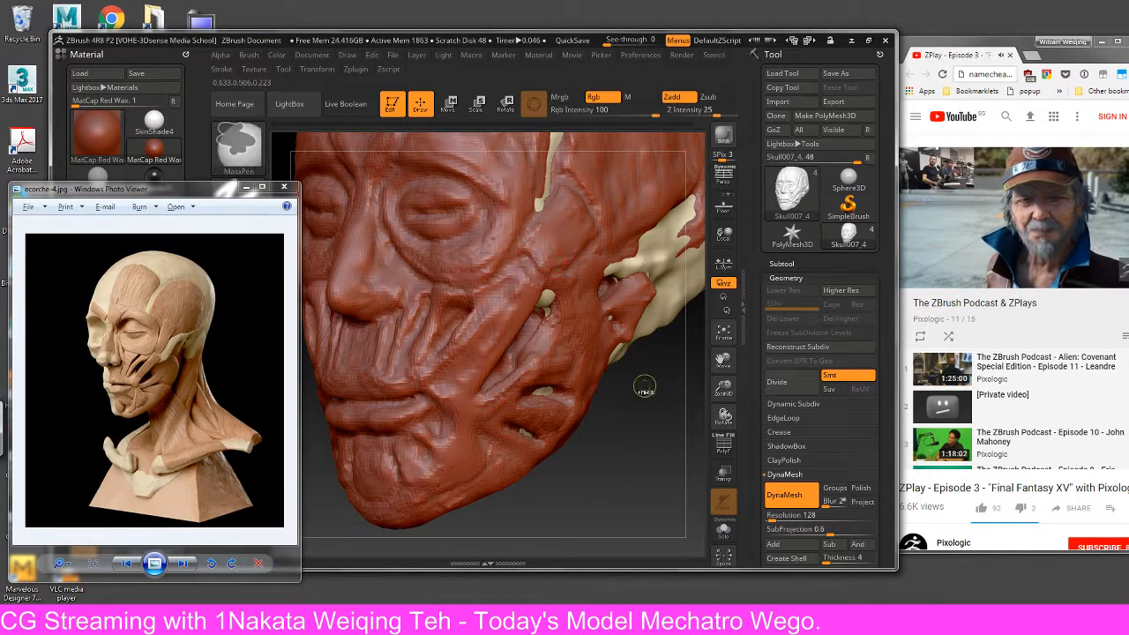
mouse_move(669, 385)
left_mouse_down()
mouse_move(556, 308)
mouse_move(493, 247)
left_mouse_up()
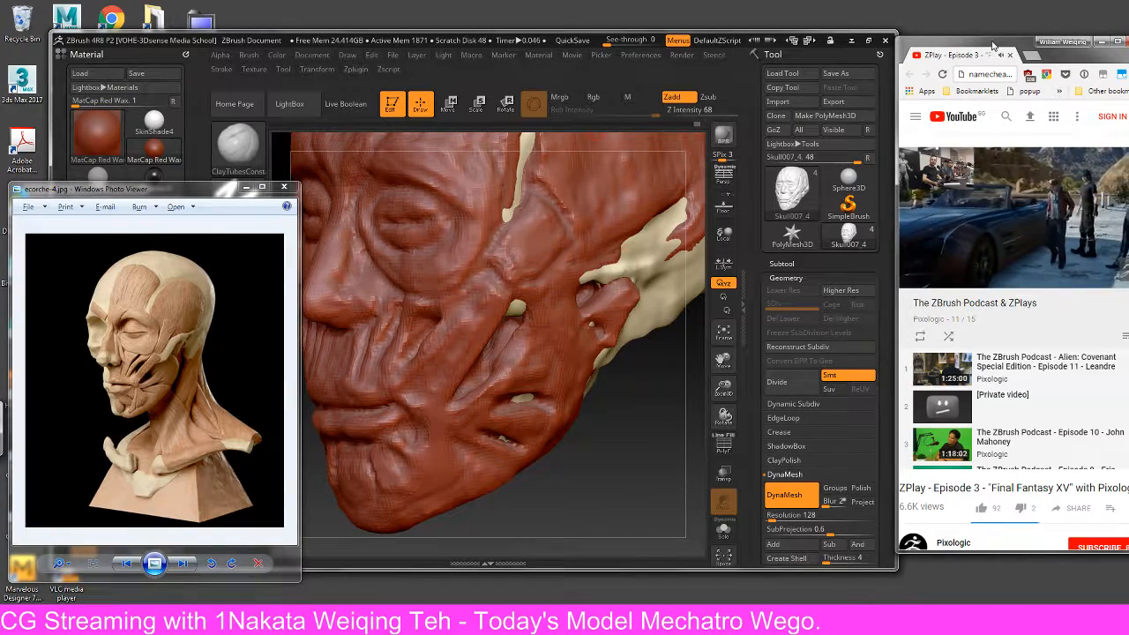
- Move the YouTube browser window fully into view and pause the ZPlay Episode 3 video
left_click_drag(991, 46, 950, 47)
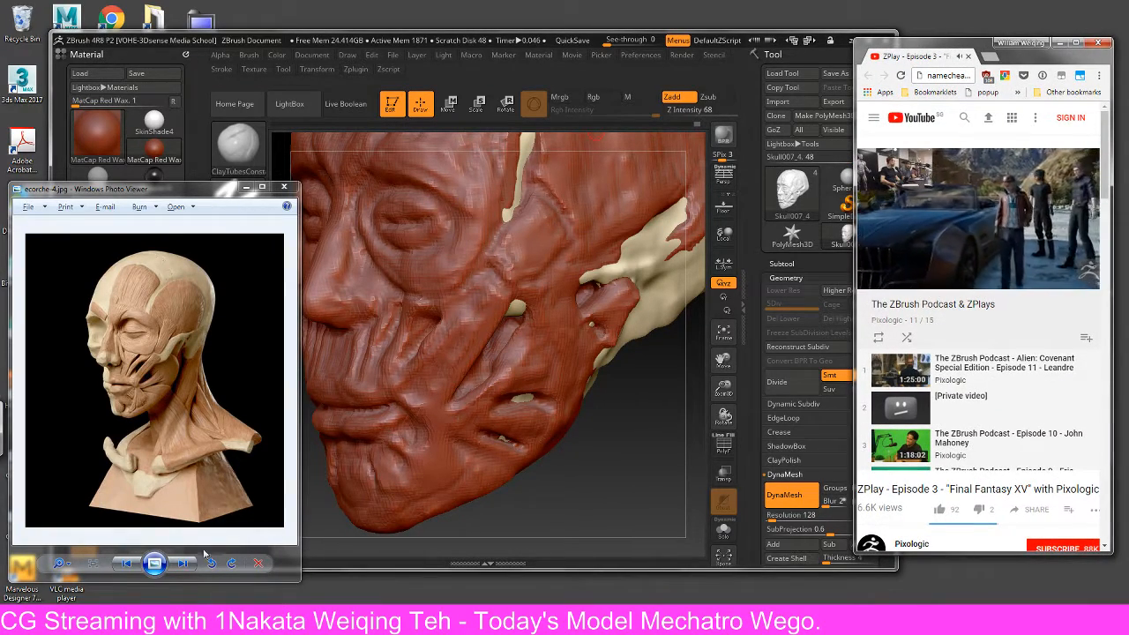
mouse_move(904, 272)
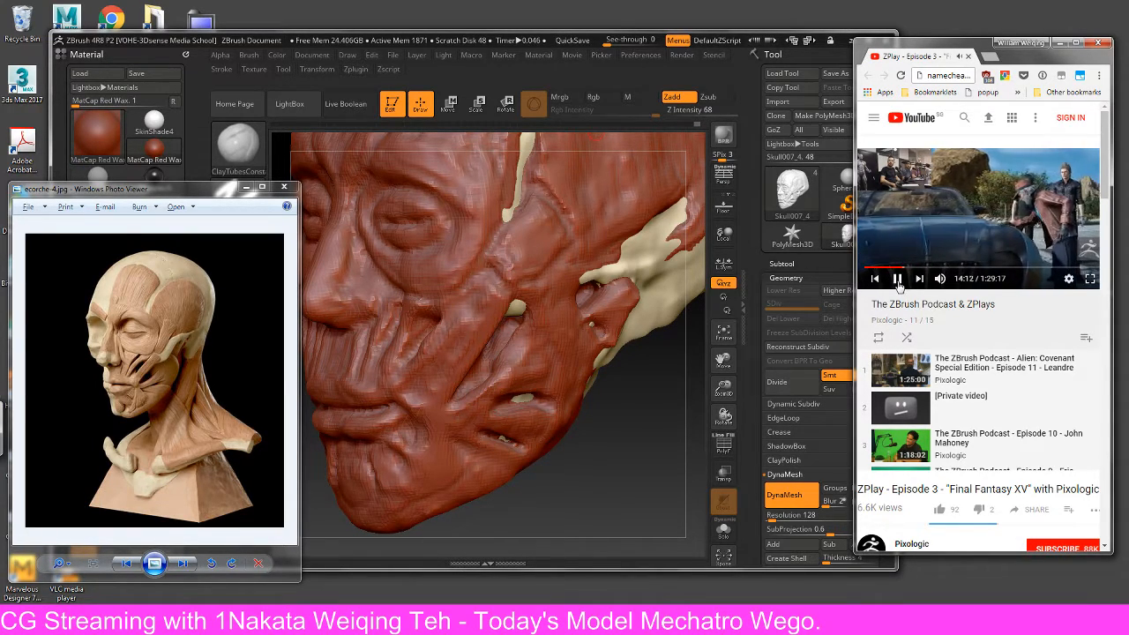
left_click(897, 279)
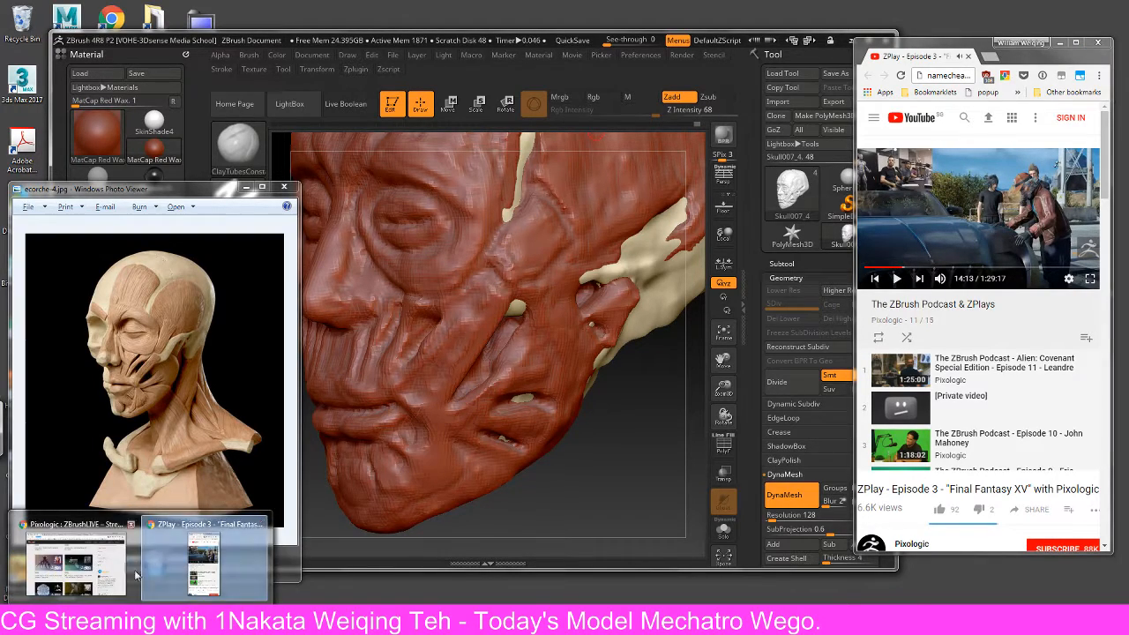
- Switch to the Chrome window with the Twitch channel page and write "Doing Zbrush modelling today" as a chat message
left_click(187, 453)
left_click_drag(800, 60, 758, 51)
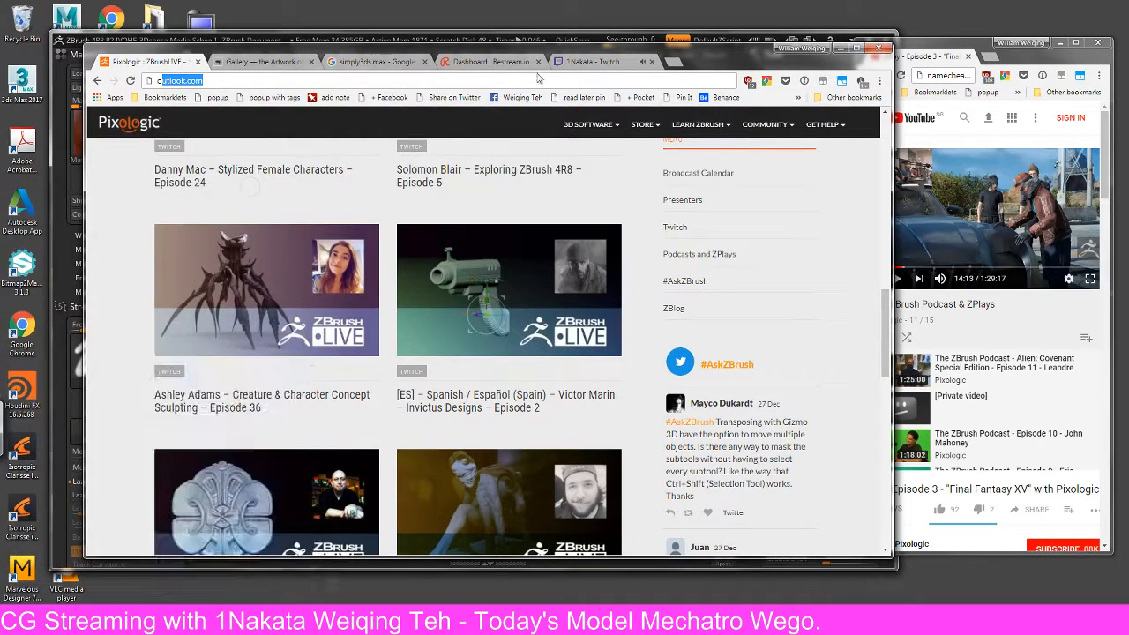
left_click(584, 61)
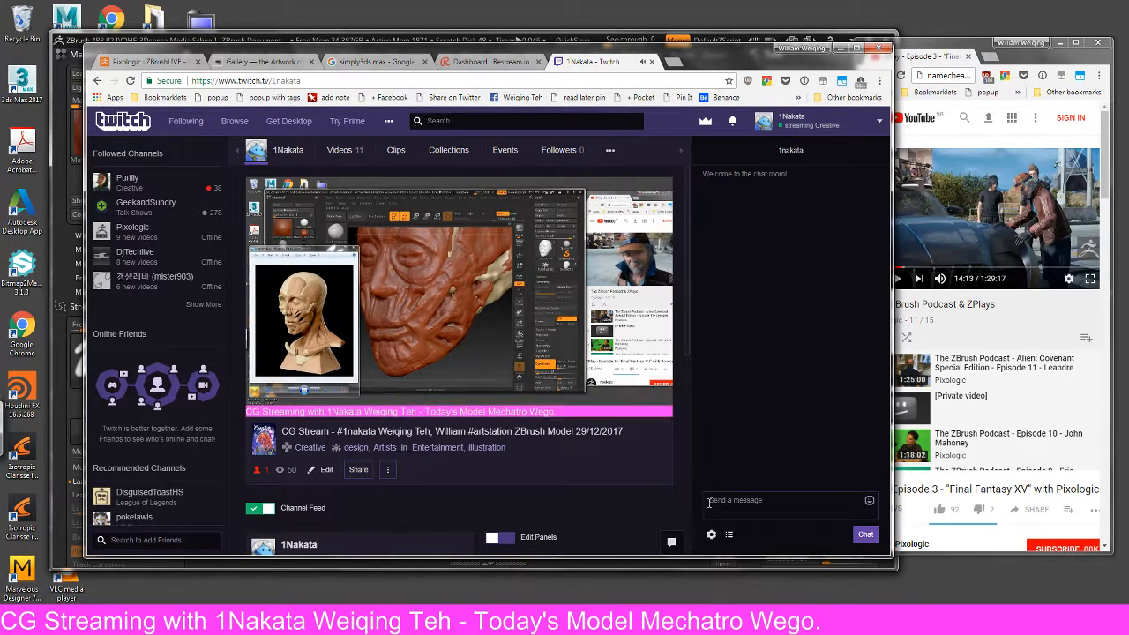
left_click(744, 506)
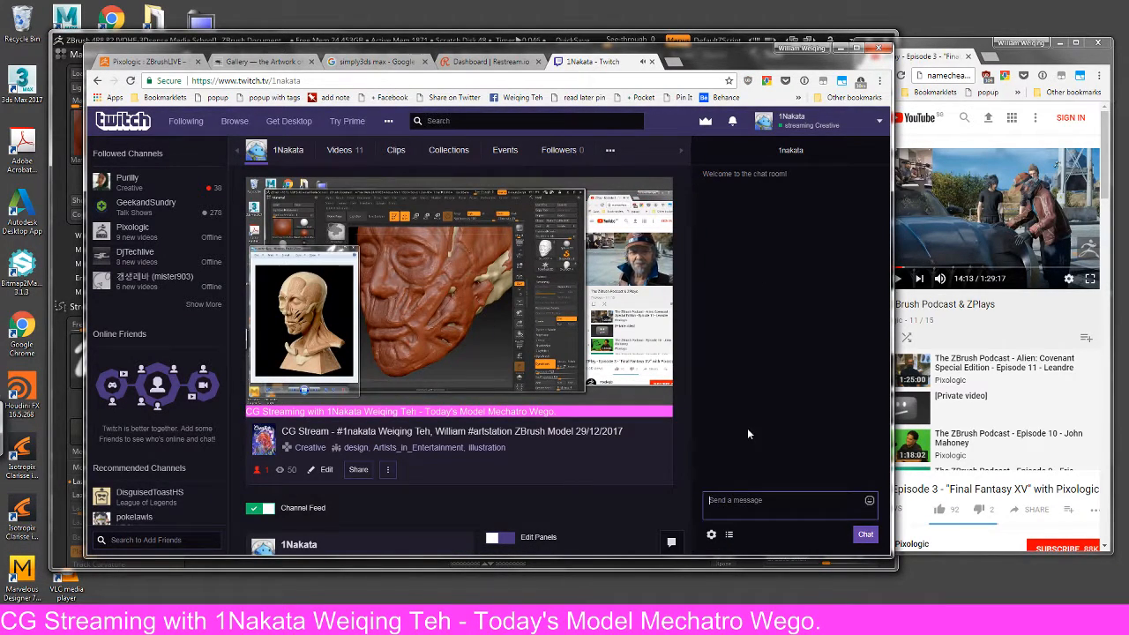
type("Doing Zbru")
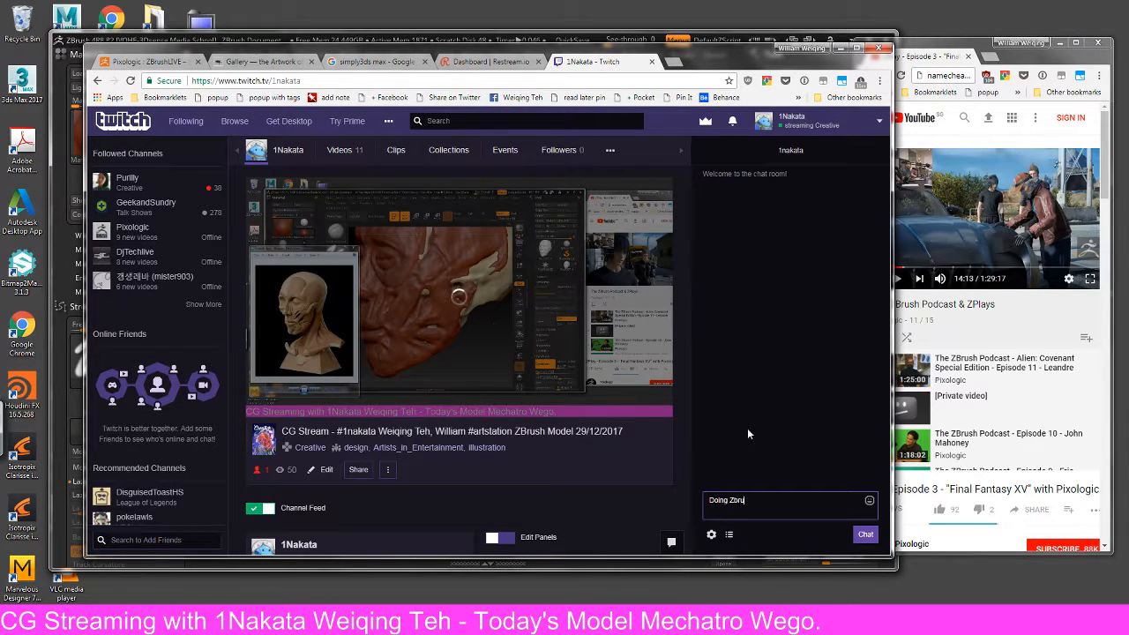
type("sh modelling today")
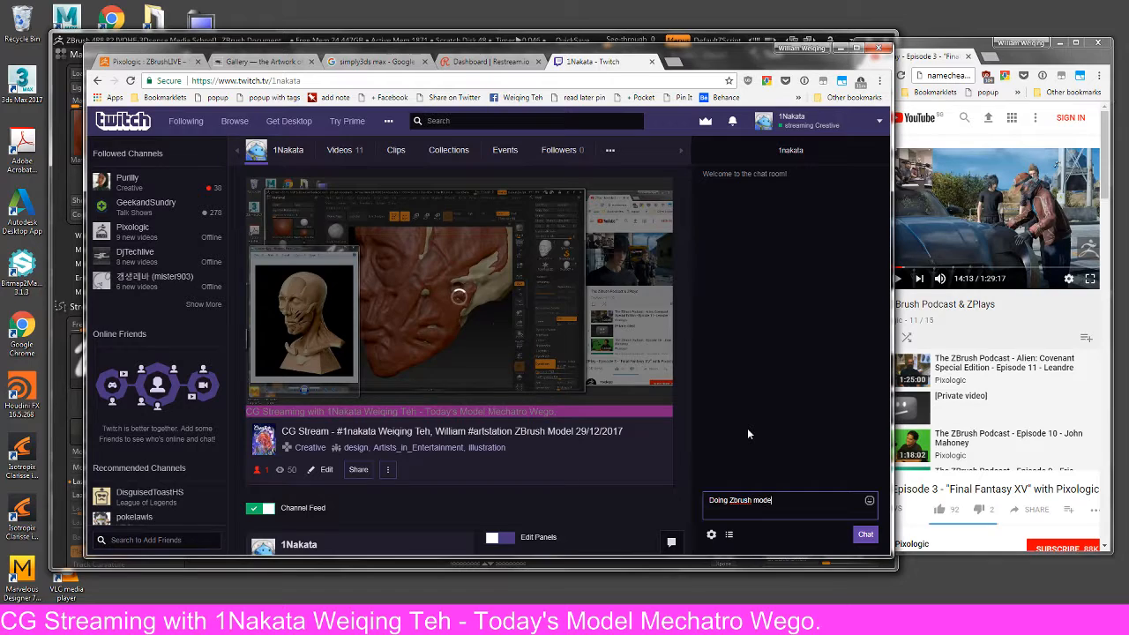